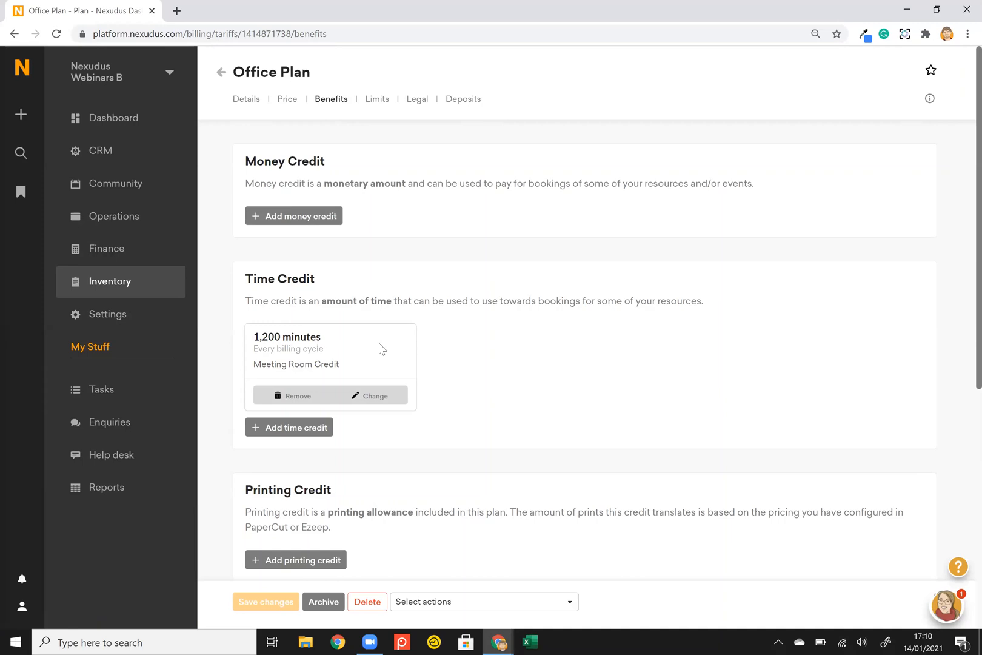
Scroll the Office Plan benefits down to the Passes section showing the 24/7 Access pass.
{"action": "scroll", "coordinate": [381, 347], "scroll_direction": "down", "scroll_amount": 2}
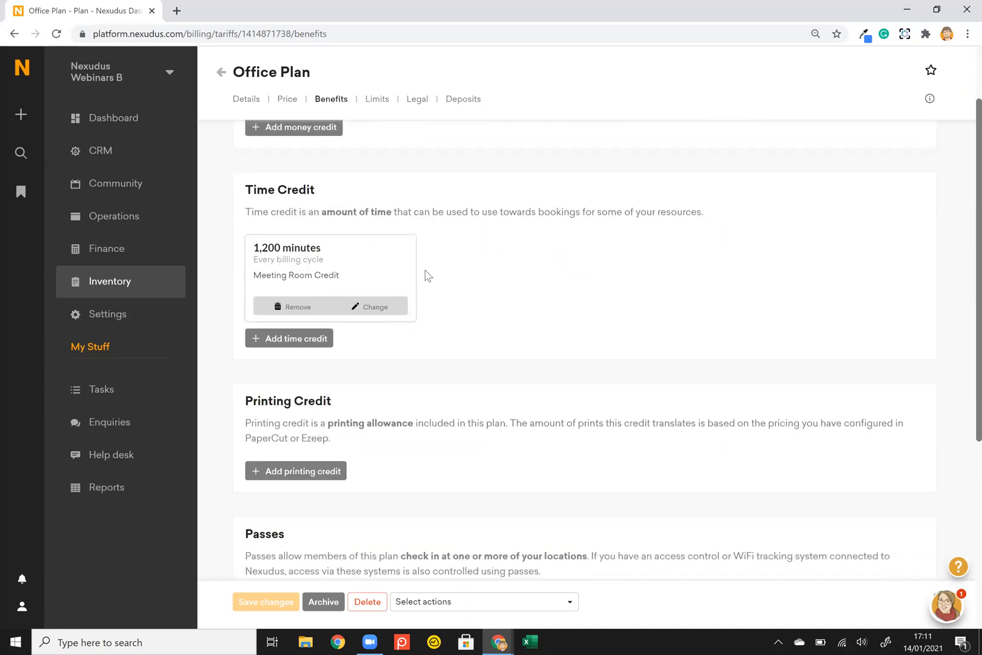
{"action": "scroll", "coordinate": [426, 276], "scroll_direction": "down", "scroll_amount": 3}
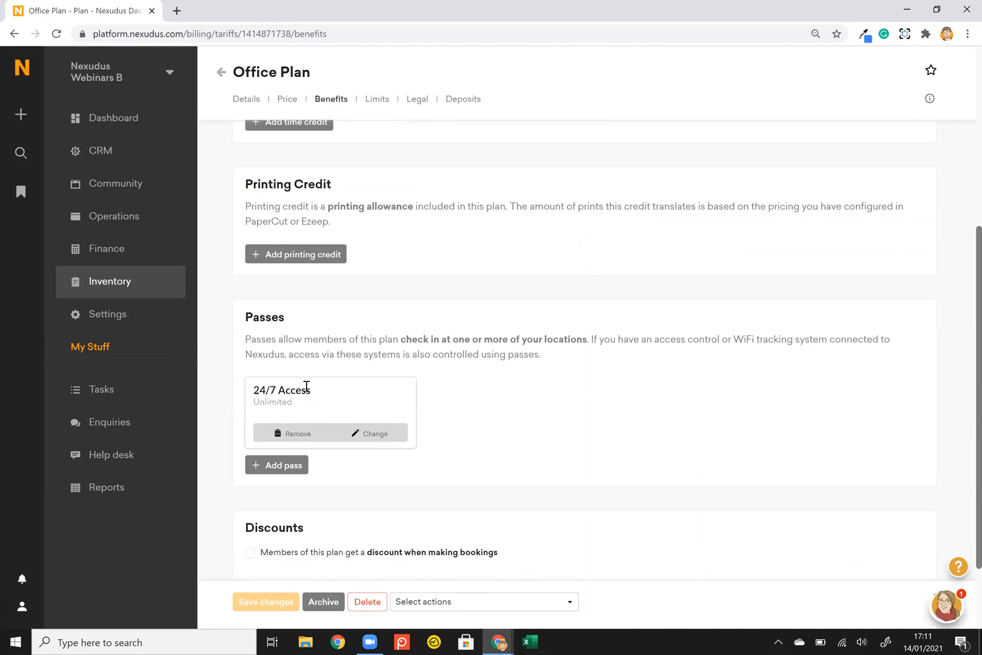
{"action": "left_click", "coordinate": [365, 436]}
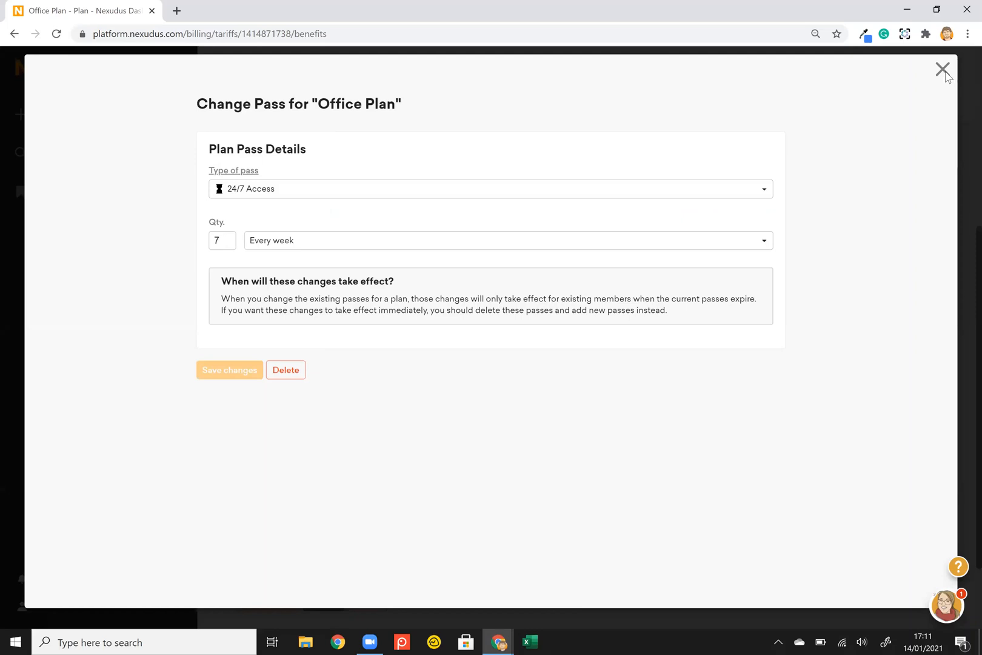
{"action": "left_click", "coordinate": [943, 70]}
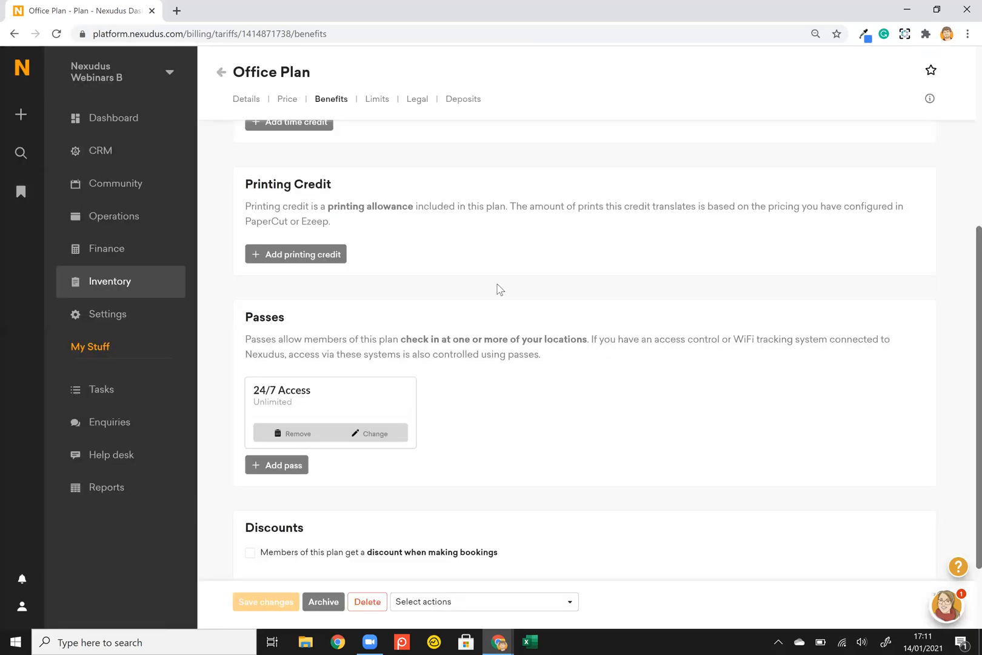
{"action": "key", "text": "alt+Tab"}
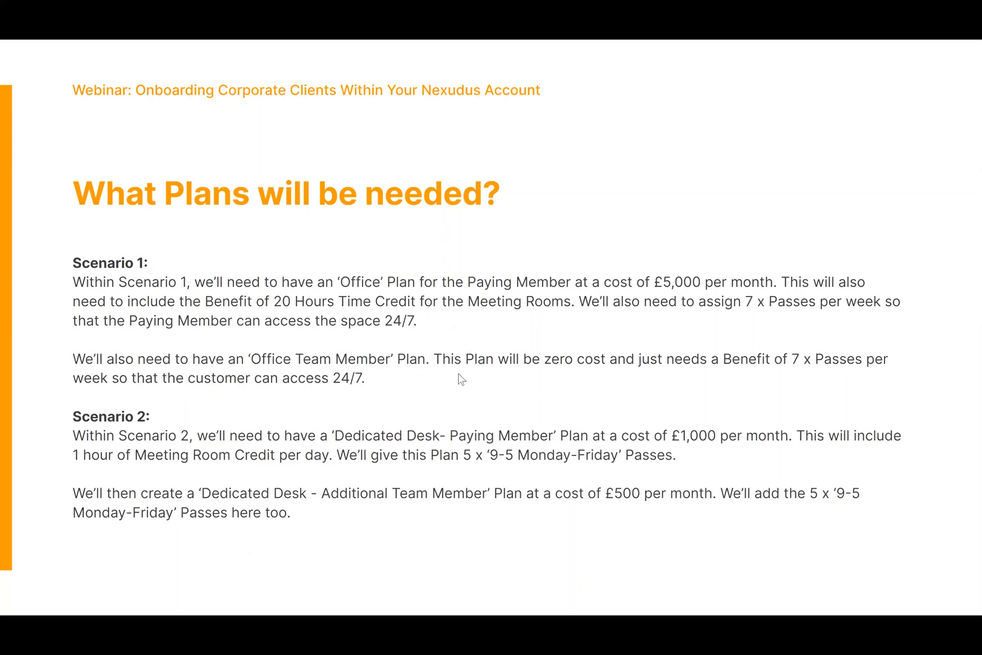
{"action": "key", "text": "alt+Tab"}
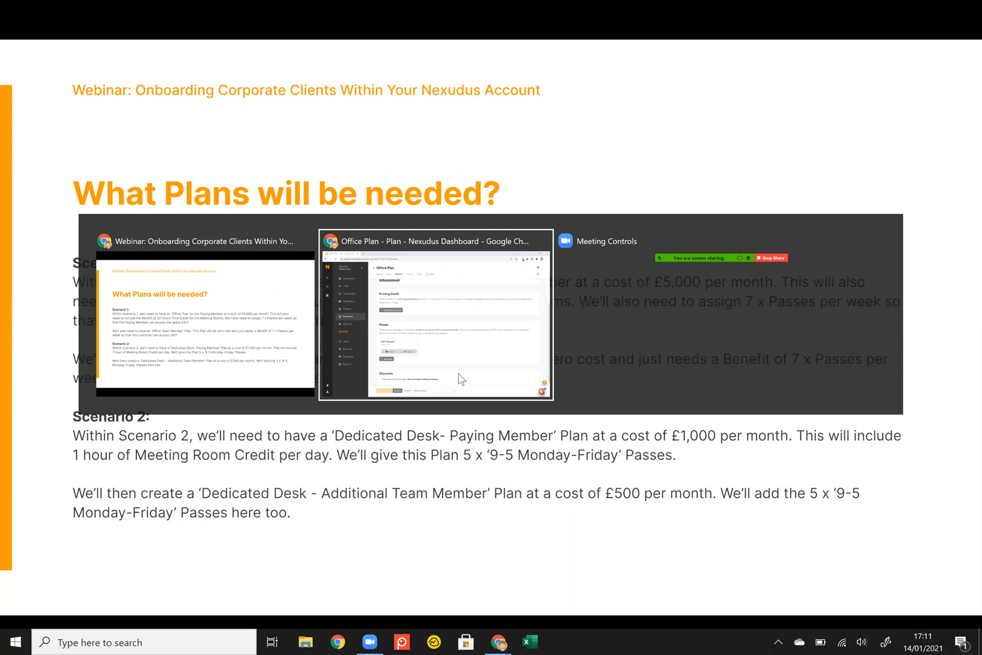
{"action": "scroll", "coordinate": [459, 379], "scroll_direction": "up", "scroll_amount": 3}
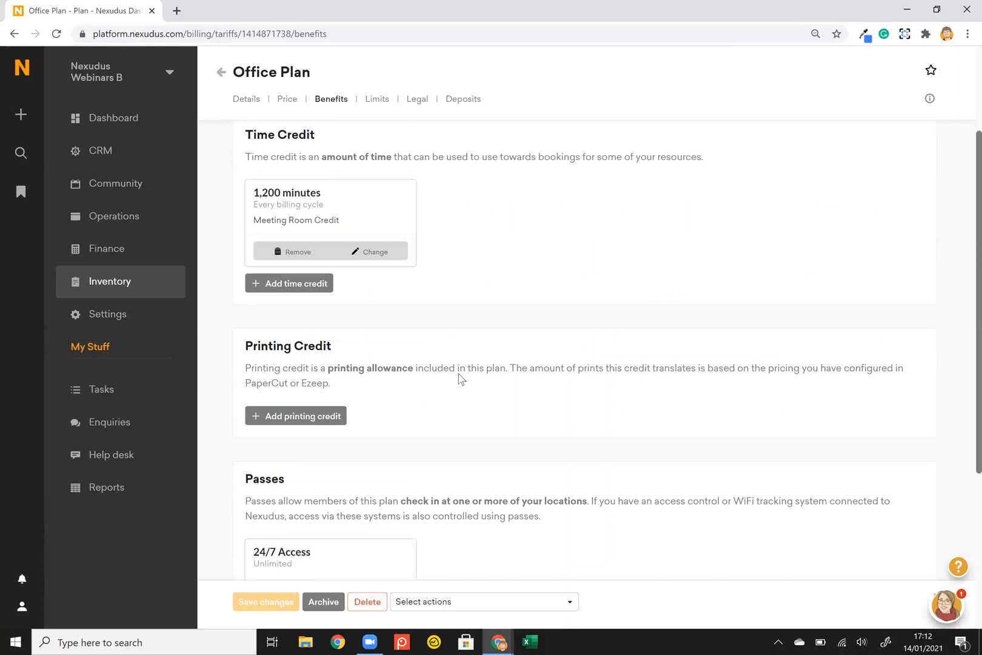
Open the Team Member plan, check its 0.00 GBP monthly price, then view its empty Benefits page.
{"action": "left_click", "coordinate": [221, 72]}
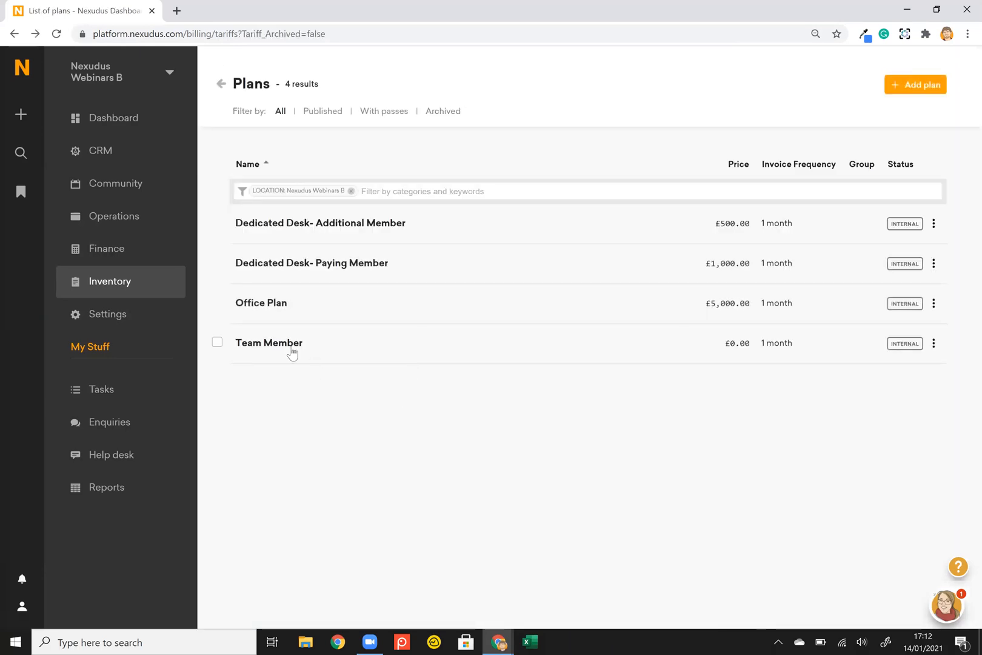
{"action": "left_click", "coordinate": [288, 349]}
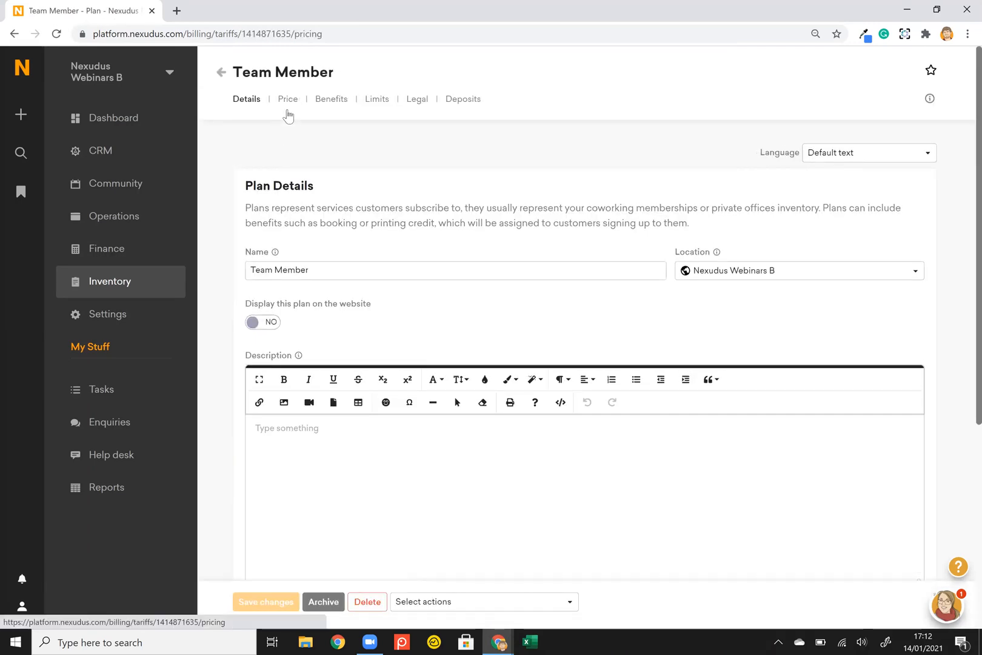
{"action": "left_click", "coordinate": [294, 103]}
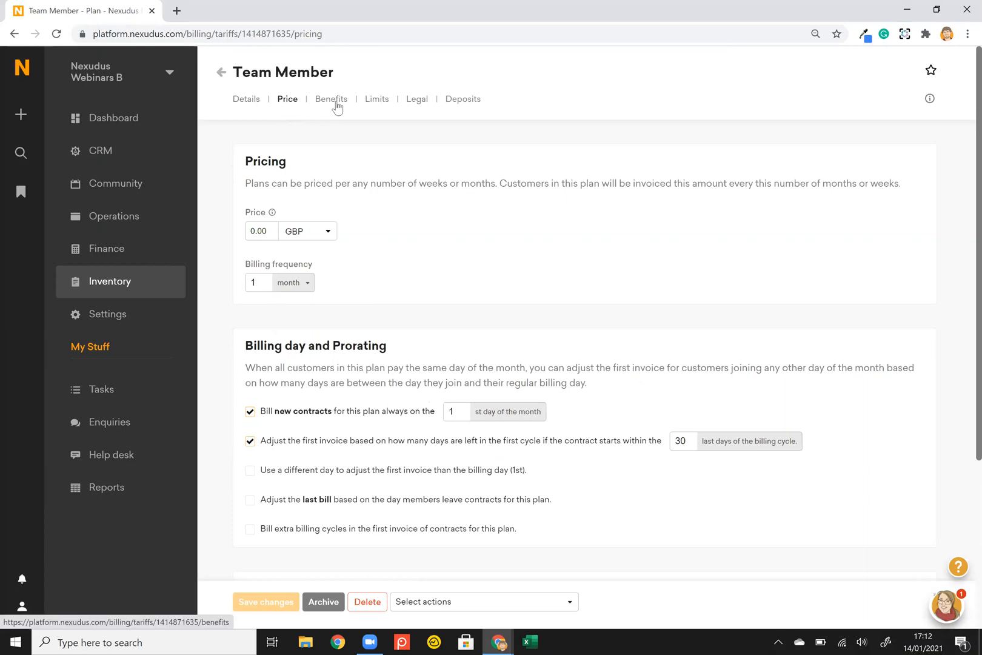
{"action": "key", "text": "alt+Tab"}
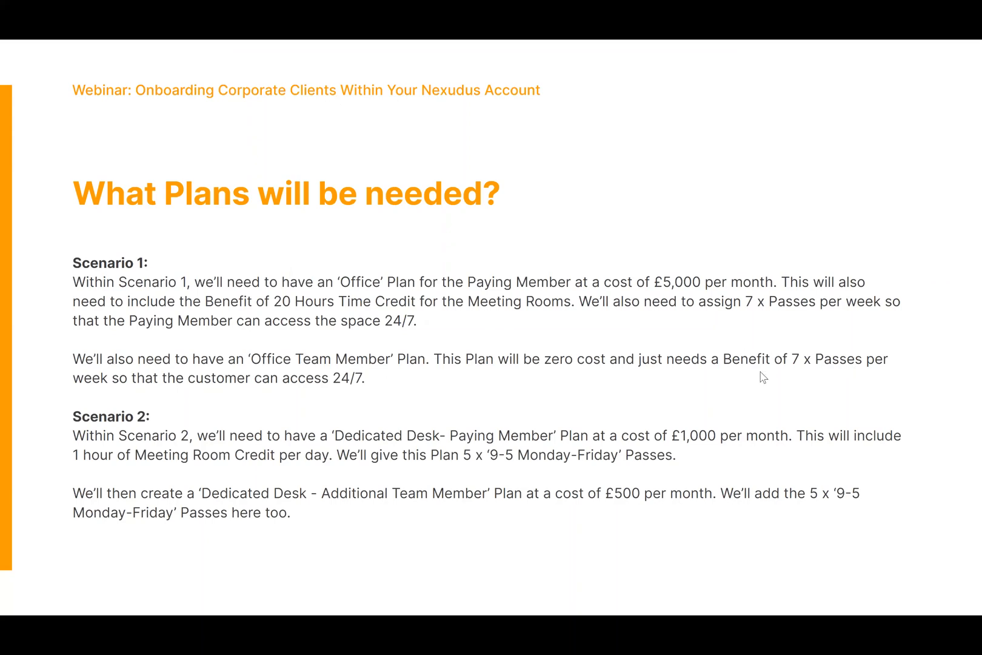
{"action": "key", "text": "alt+Tab"}
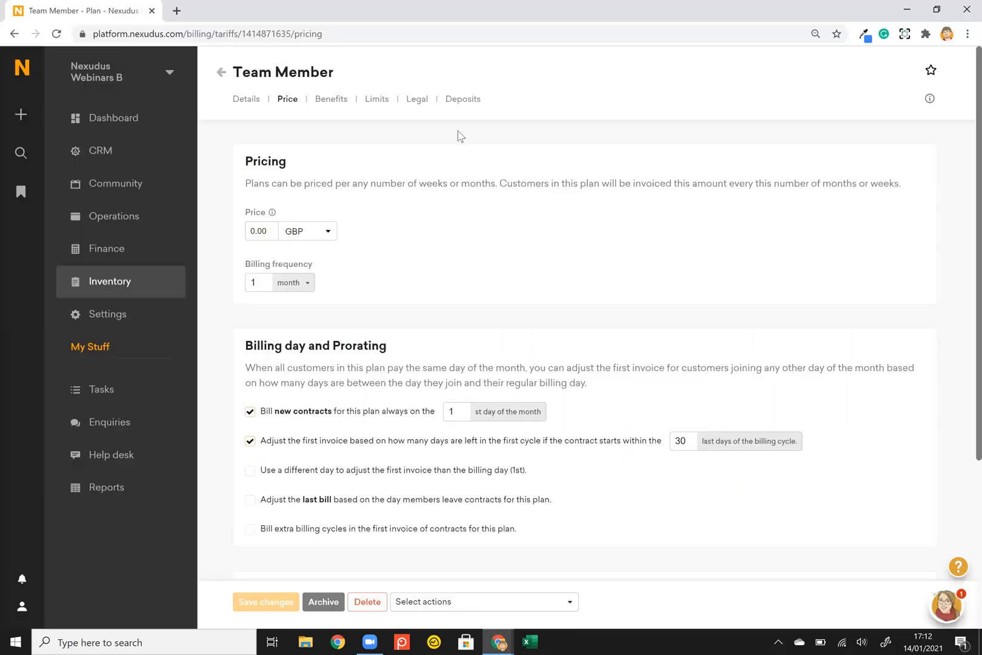
{"action": "left_click", "coordinate": [330, 101]}
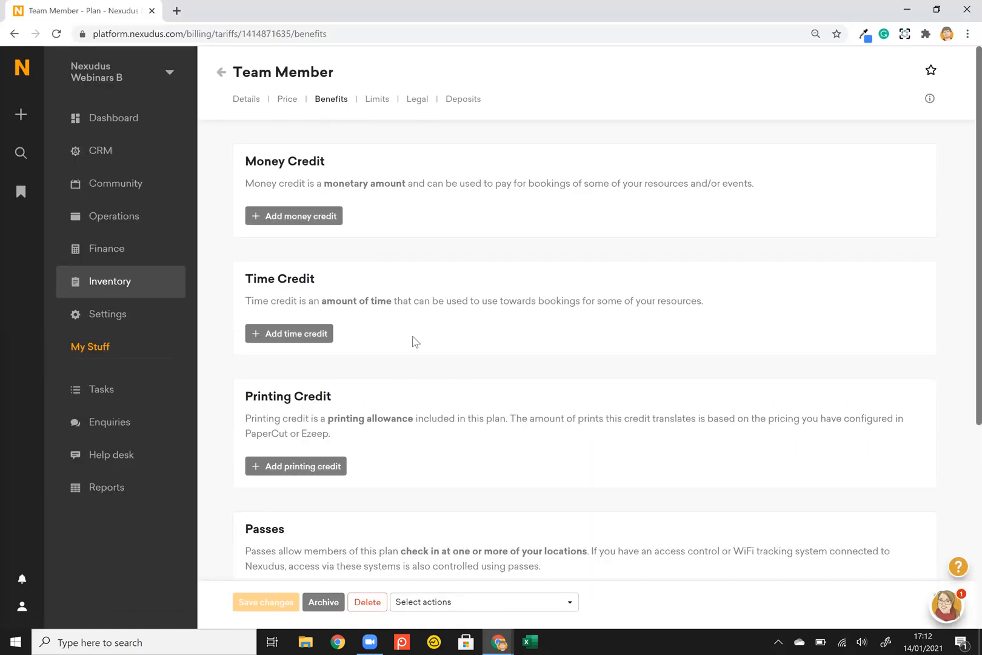
Inspect the 24/7 Access pass's availability and details, then return to the four-plan list.
{"action": "scroll", "coordinate": [412, 339], "scroll_direction": "down", "scroll_amount": 1}
{"action": "scroll", "coordinate": [413, 339], "scroll_direction": "down", "scroll_amount": 3}
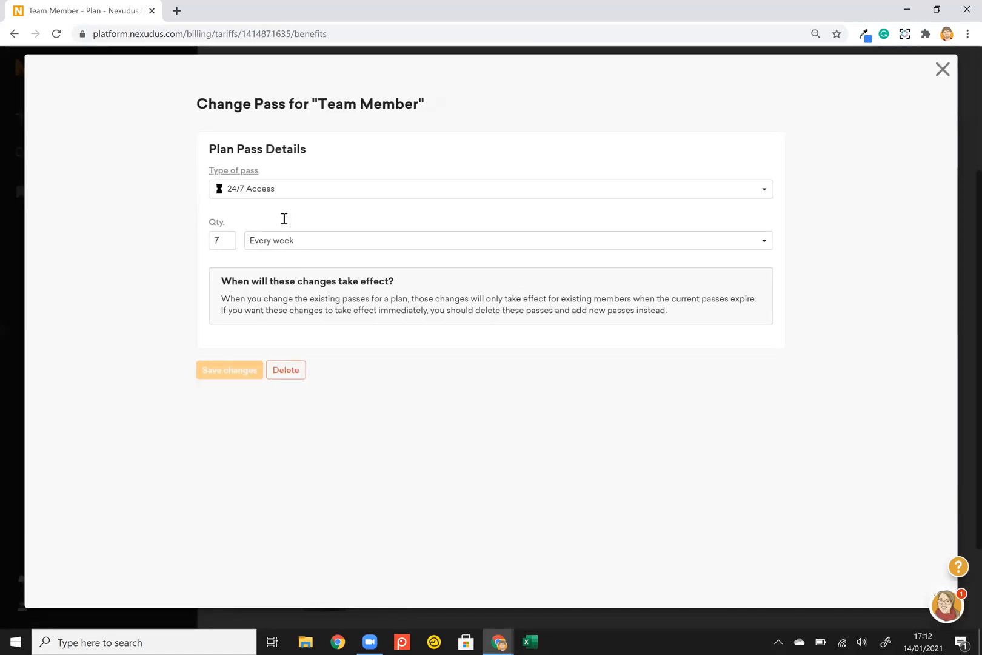
{"action": "left_click", "coordinate": [239, 176]}
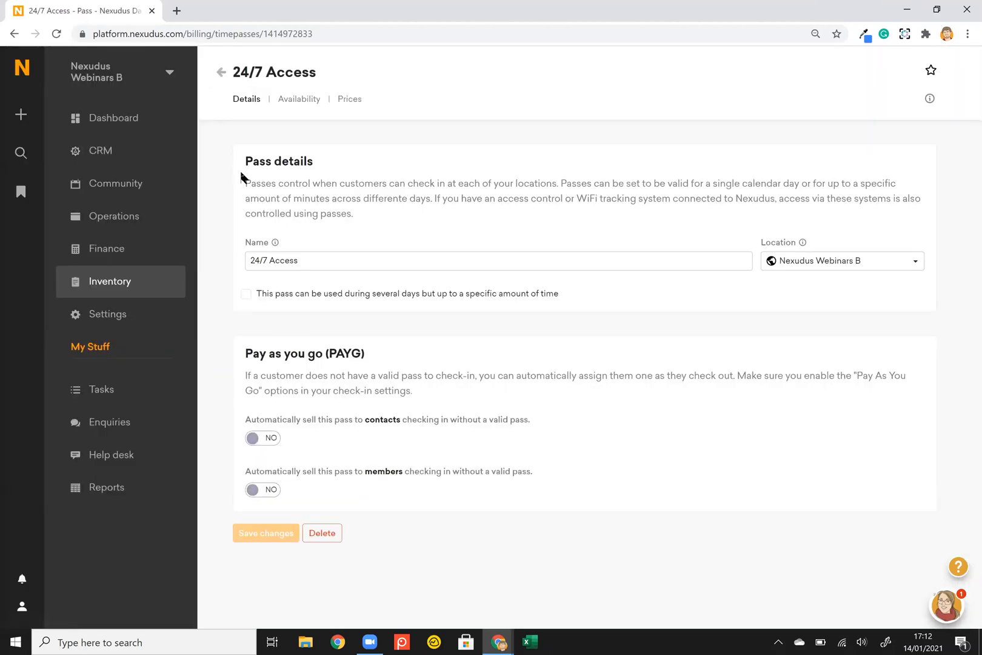
{"action": "left_click", "coordinate": [308, 107]}
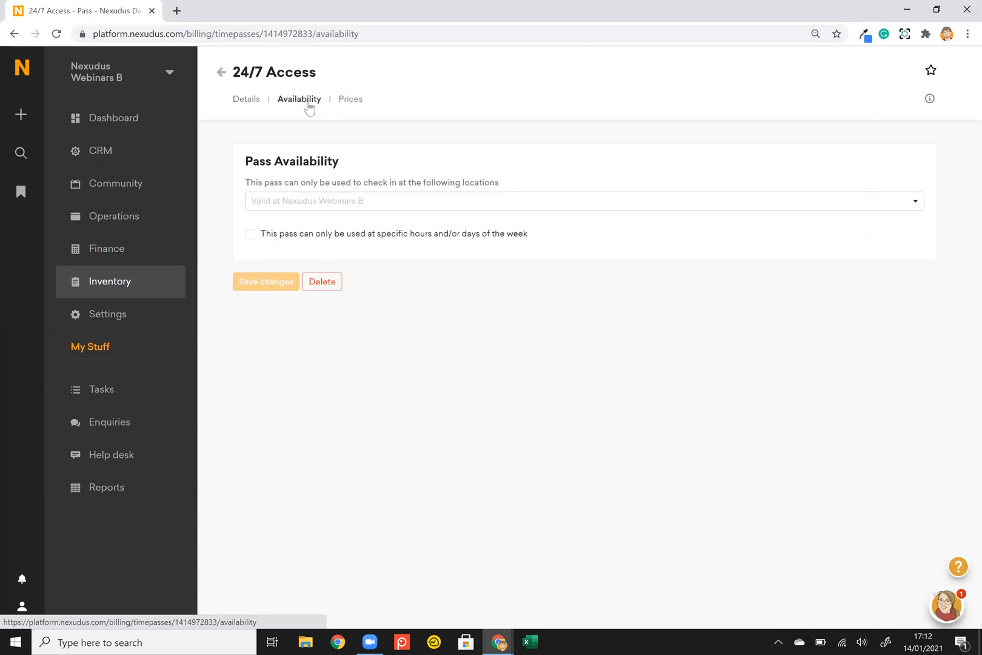
{"action": "left_click", "coordinate": [250, 106]}
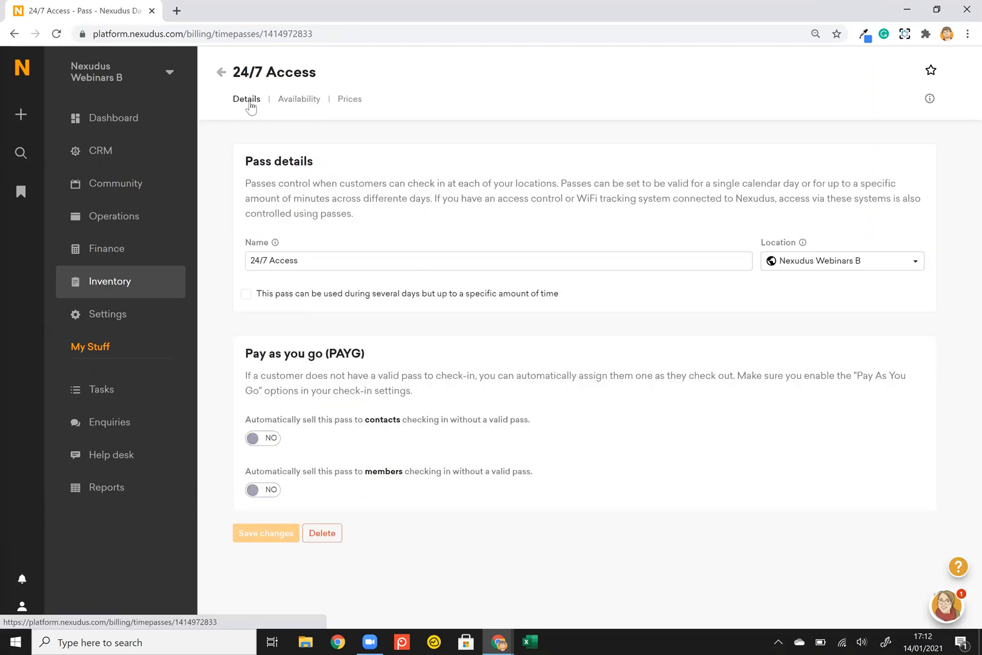
{"action": "scroll", "coordinate": [368, 214], "scroll_direction": "left", "scroll_amount": 5}
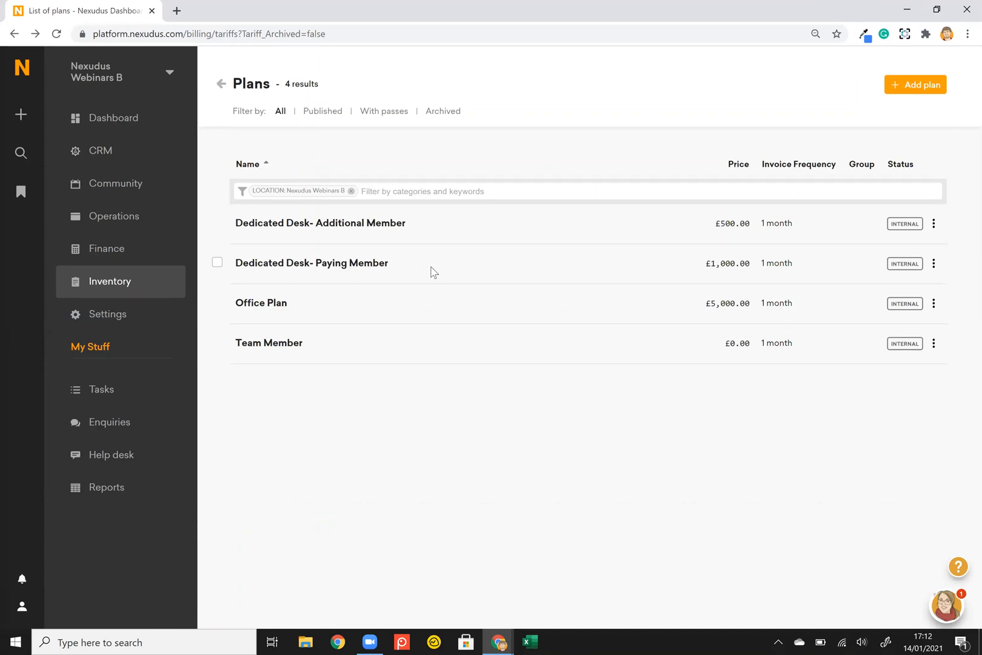
{"action": "key", "text": "alt+Tab"}
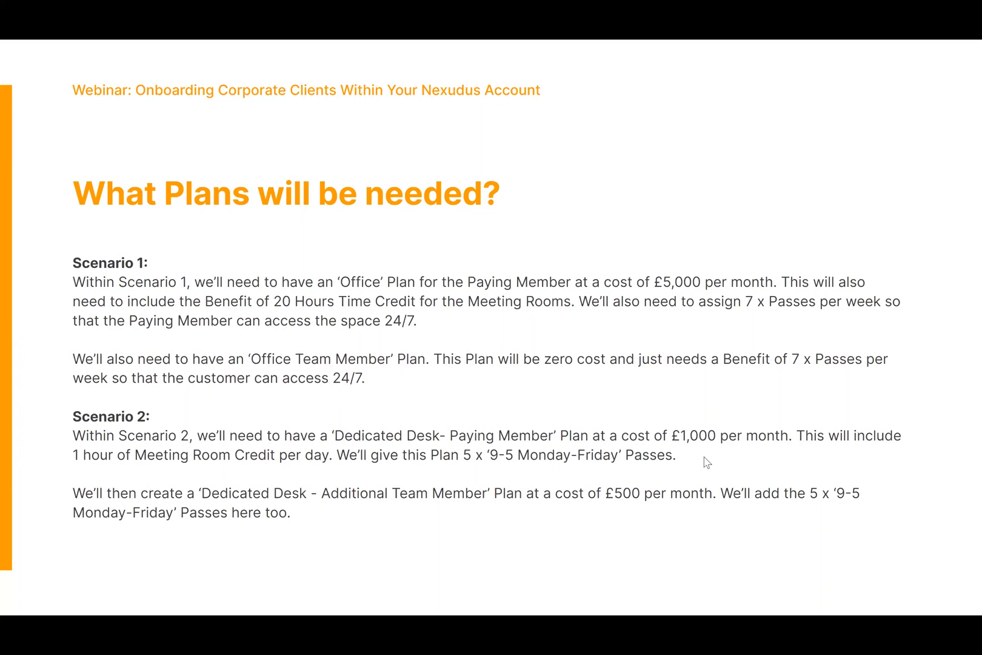
{"action": "key", "text": "alt+Tab"}
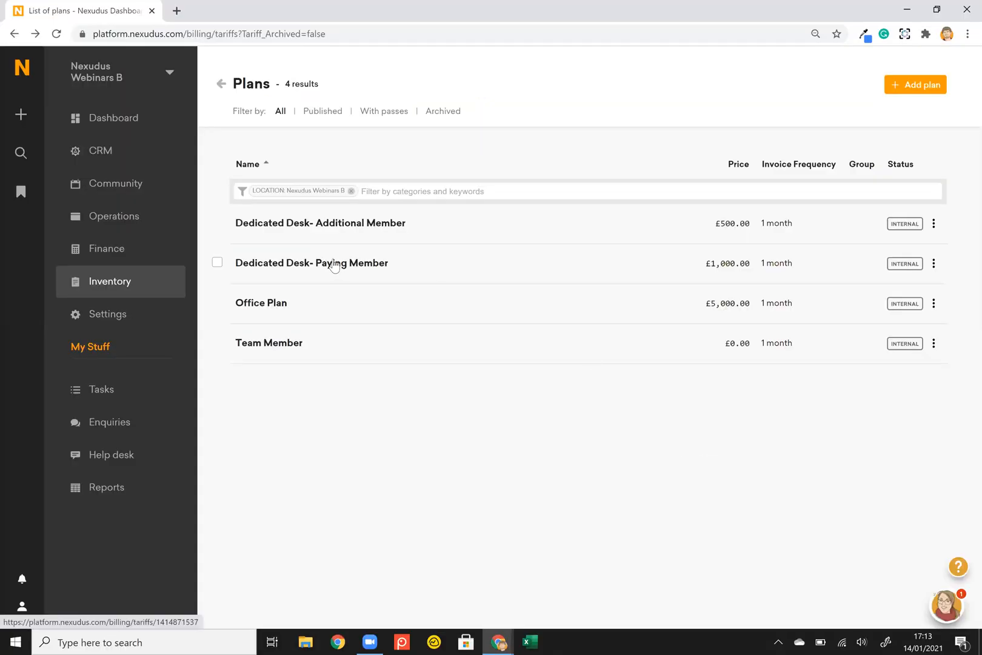
Show Dedicated Desk- Paying Member's 9-5 Monday-Friday pass settings, included 5 times every week.
{"action": "left_click", "coordinate": [334, 265]}
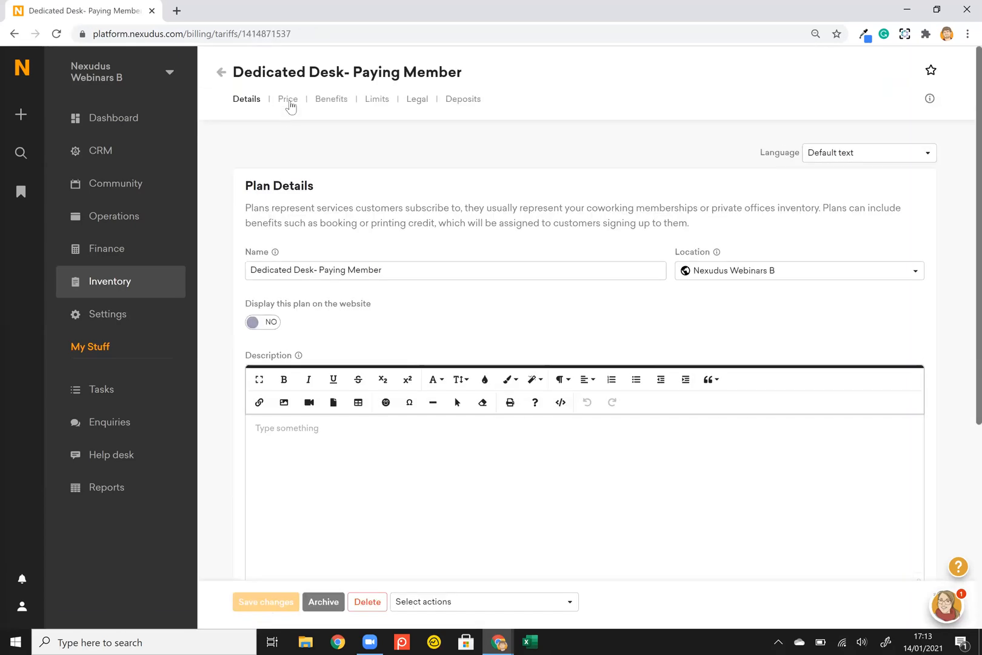
{"action": "left_click", "coordinate": [289, 103]}
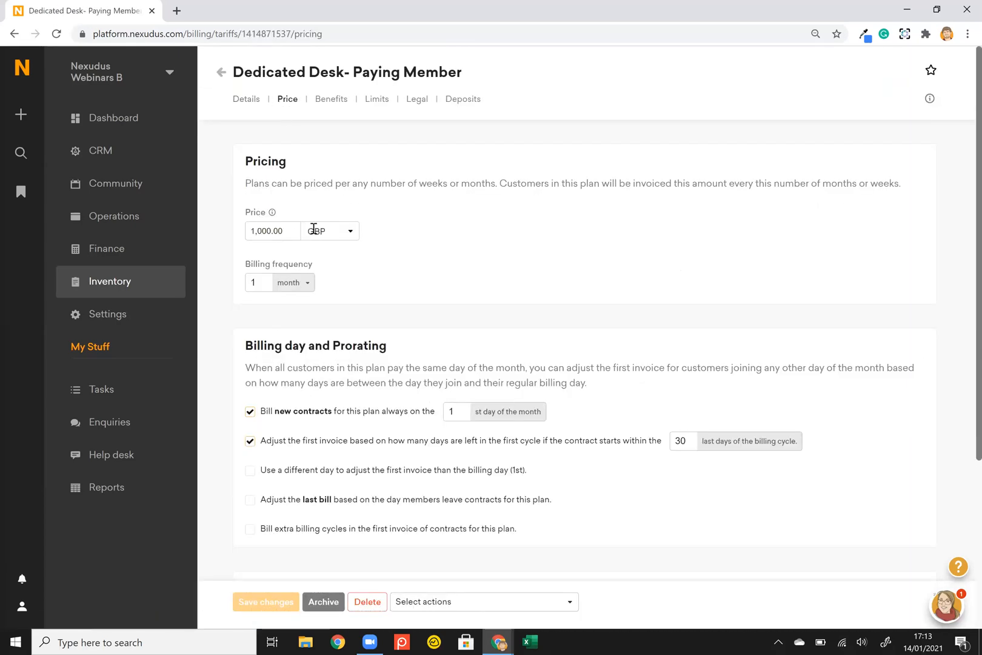
{"action": "left_click", "coordinate": [341, 106]}
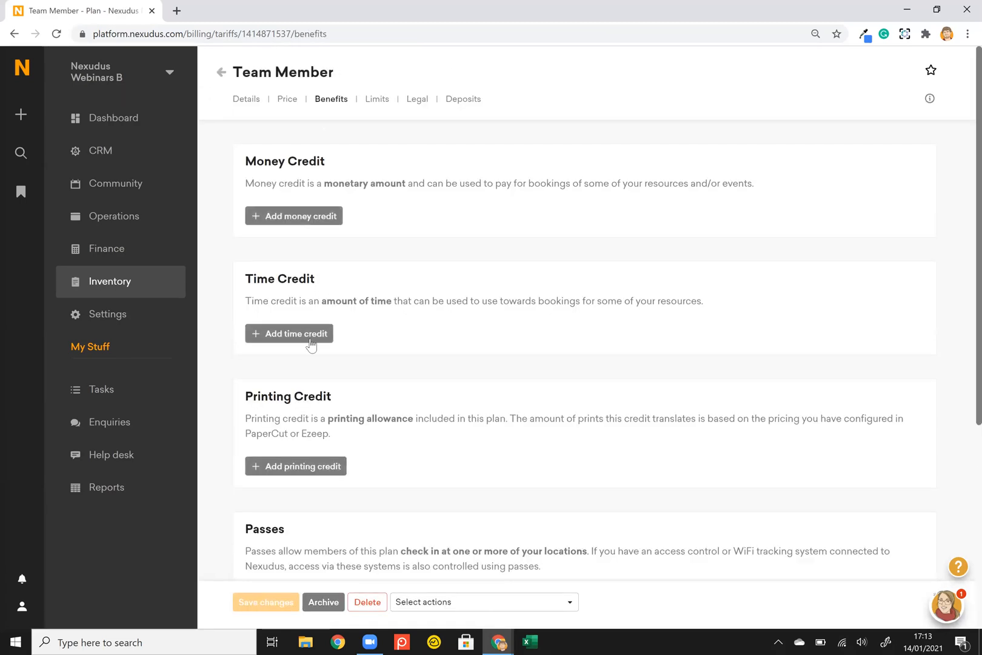
{"action": "left_click", "coordinate": [221, 74]}
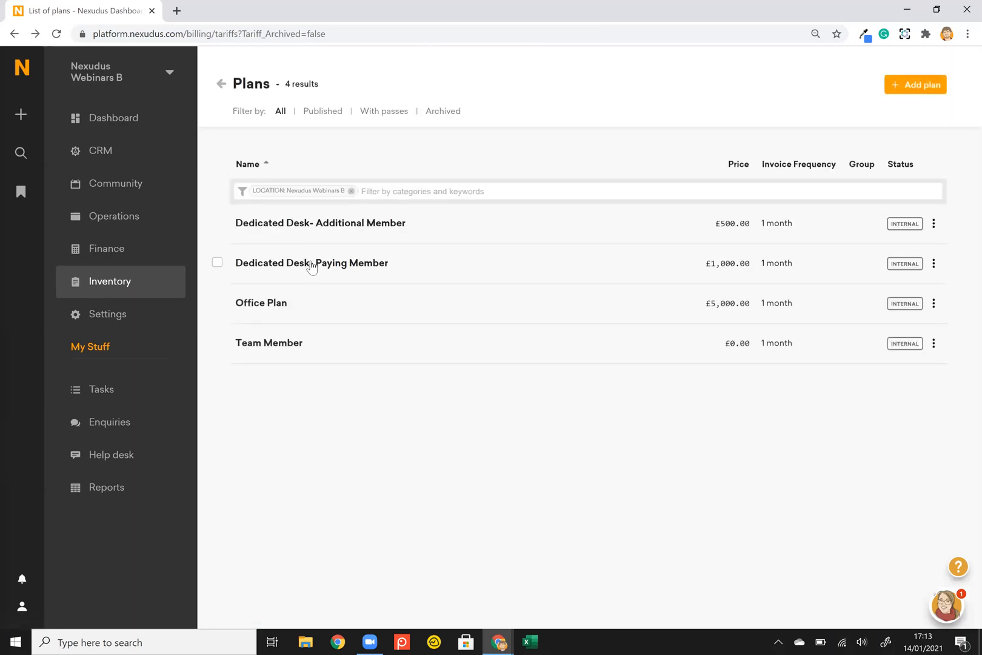
{"action": "left_click", "coordinate": [311, 264]}
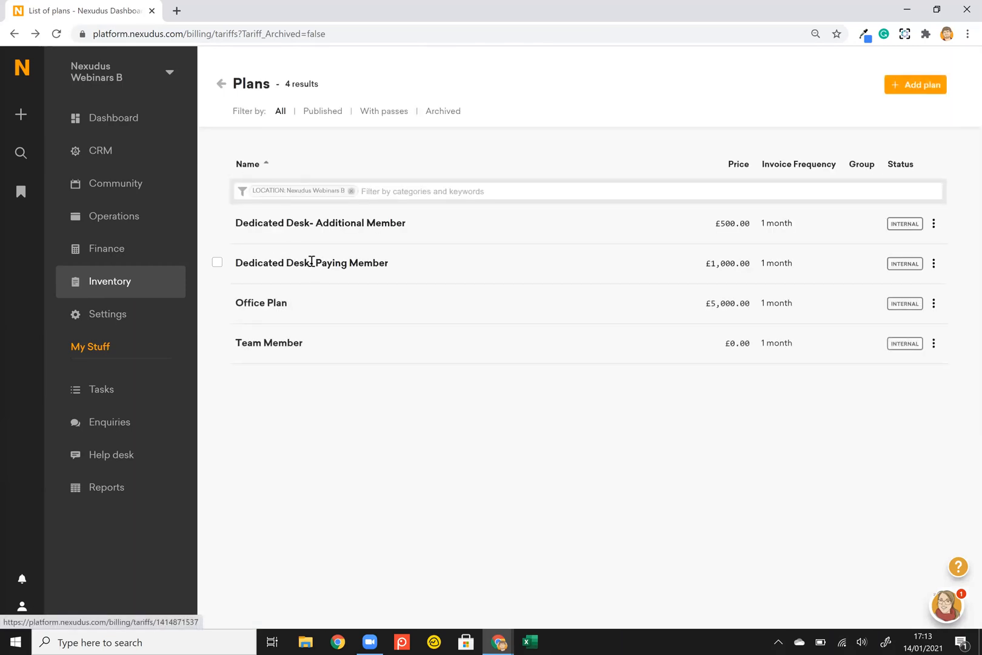
{"action": "left_click", "coordinate": [326, 99]}
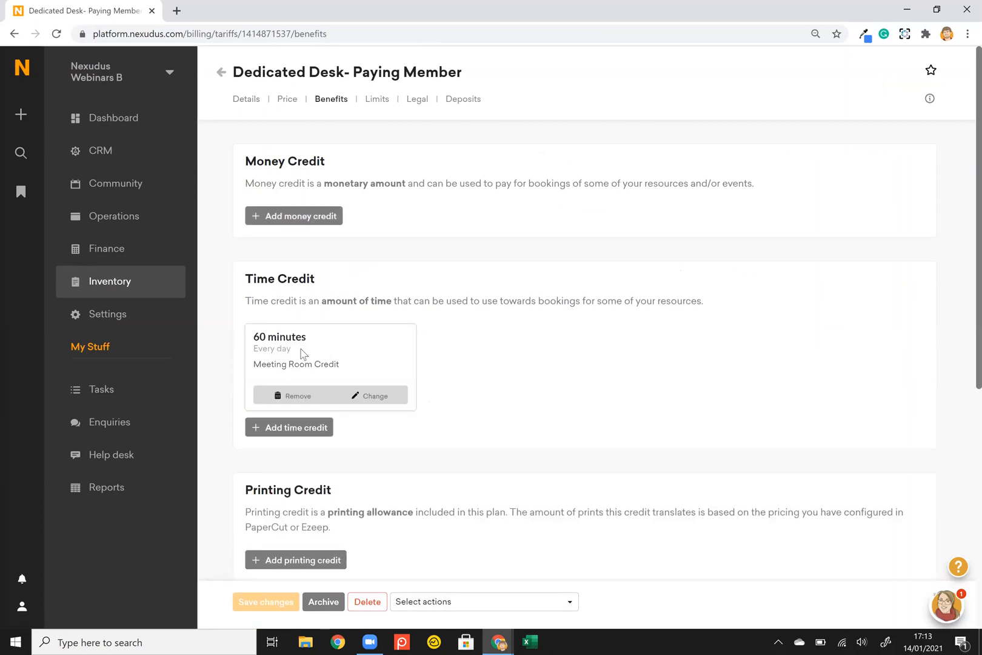
{"action": "scroll", "coordinate": [374, 351], "scroll_direction": "down", "scroll_amount": 2}
{"action": "scroll", "coordinate": [374, 351], "scroll_direction": "down", "scroll_amount": 2}
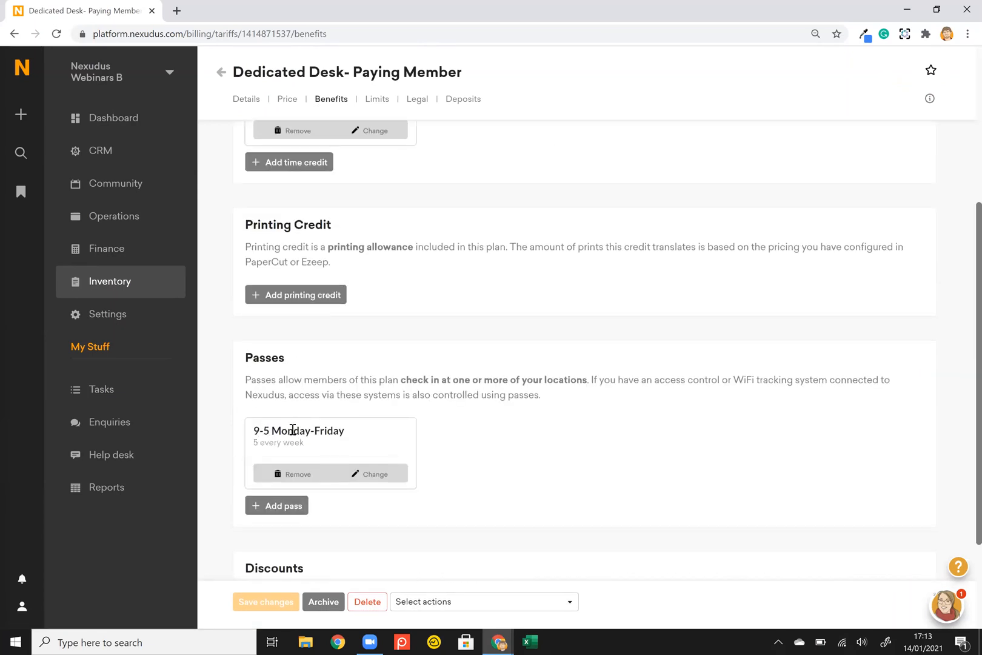
{"action": "left_click", "coordinate": [365, 475]}
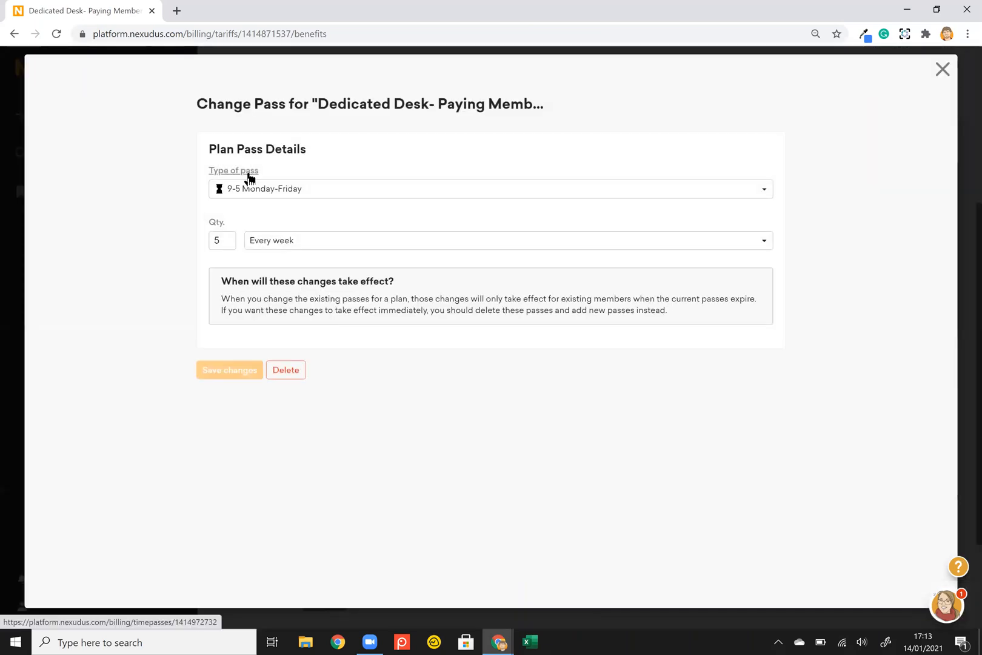
Confirm the 9-5 Monday-Friday pass is valid 09:00–17:00 weekdays, then go to the Inventory overview.
{"action": "left_click", "coordinate": [249, 178]}
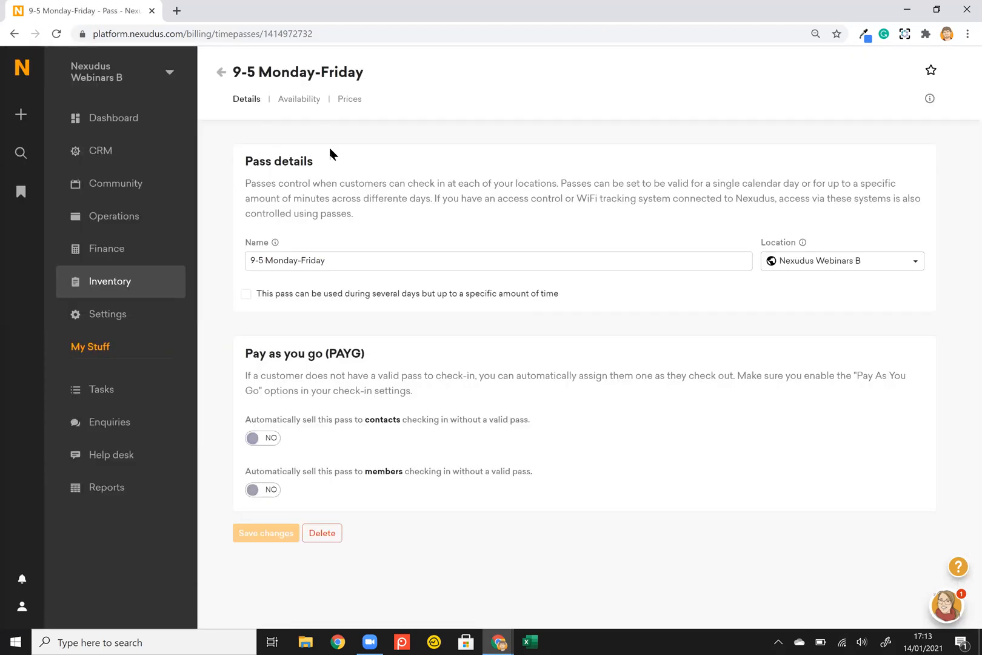
{"action": "left_click", "coordinate": [299, 102]}
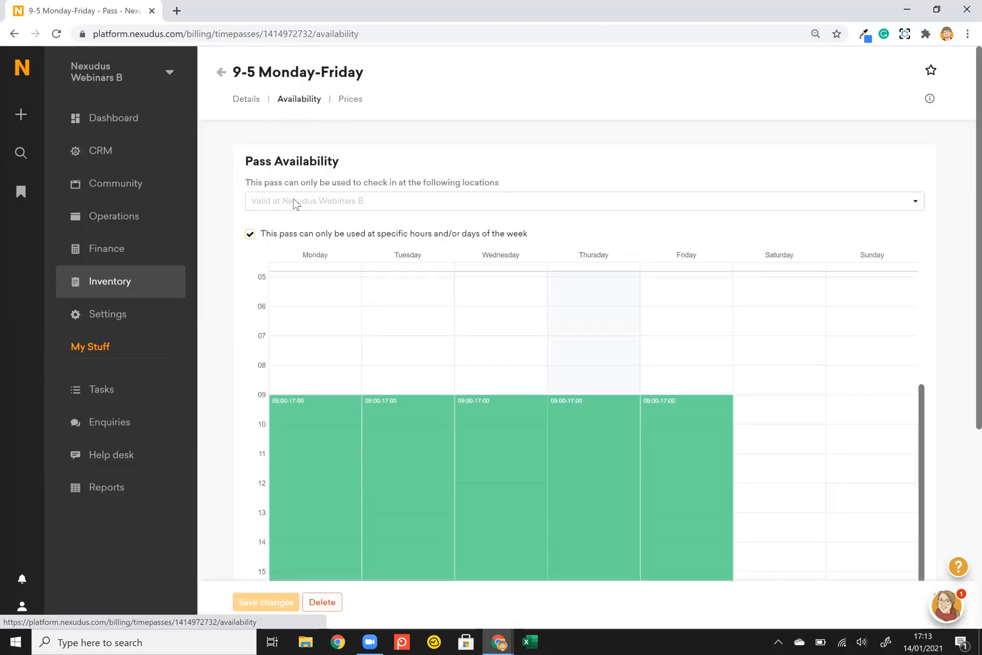
{"action": "scroll", "coordinate": [226, 374], "scroll_direction": "down", "scroll_amount": 3}
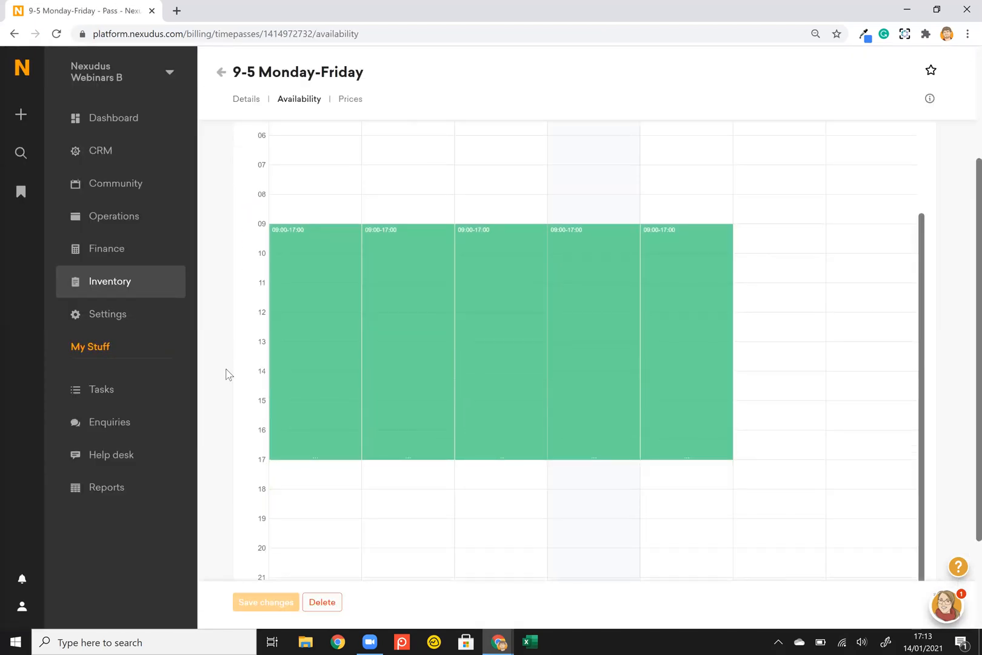
{"action": "scroll", "coordinate": [226, 374], "scroll_direction": "up", "scroll_amount": 2}
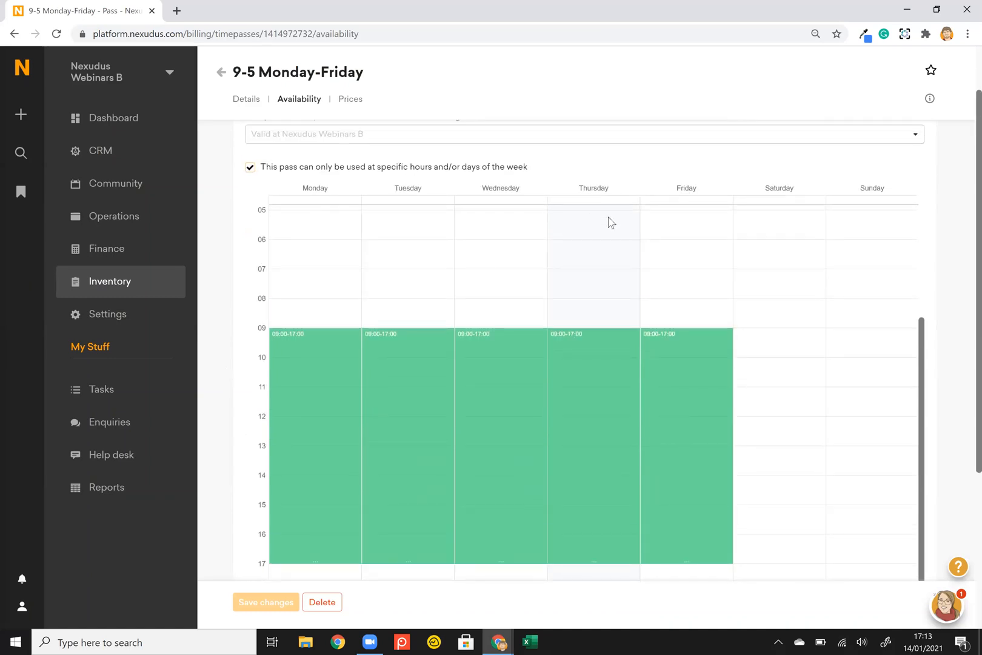
{"action": "right_click", "coordinate": [222, 364]}
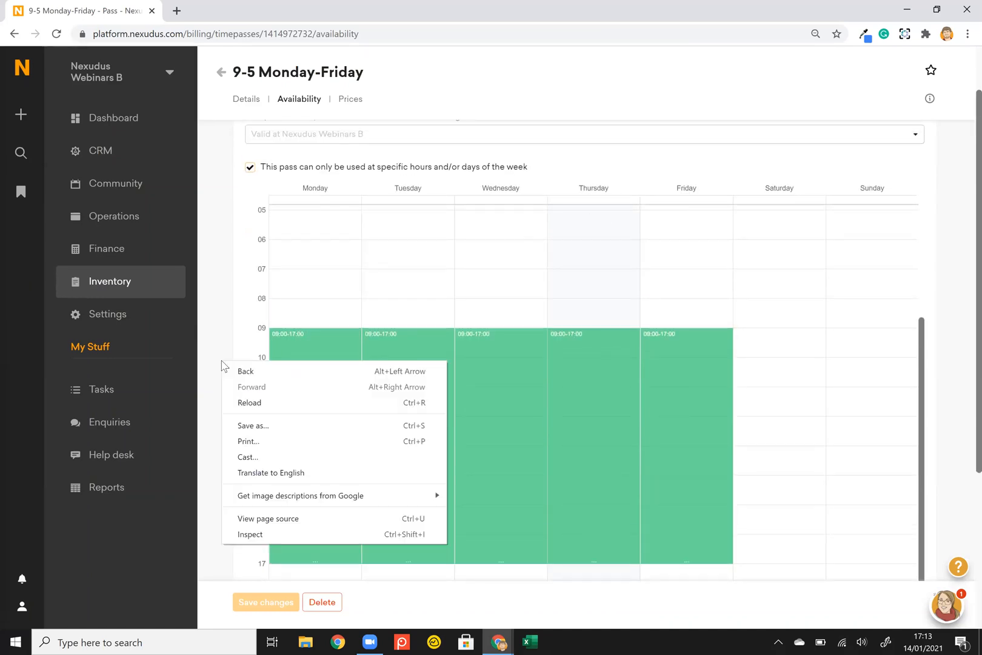
{"action": "left_click", "coordinate": [205, 334]}
{"action": "scroll", "coordinate": [205, 334], "scroll_direction": "left", "scroll_amount": 3}
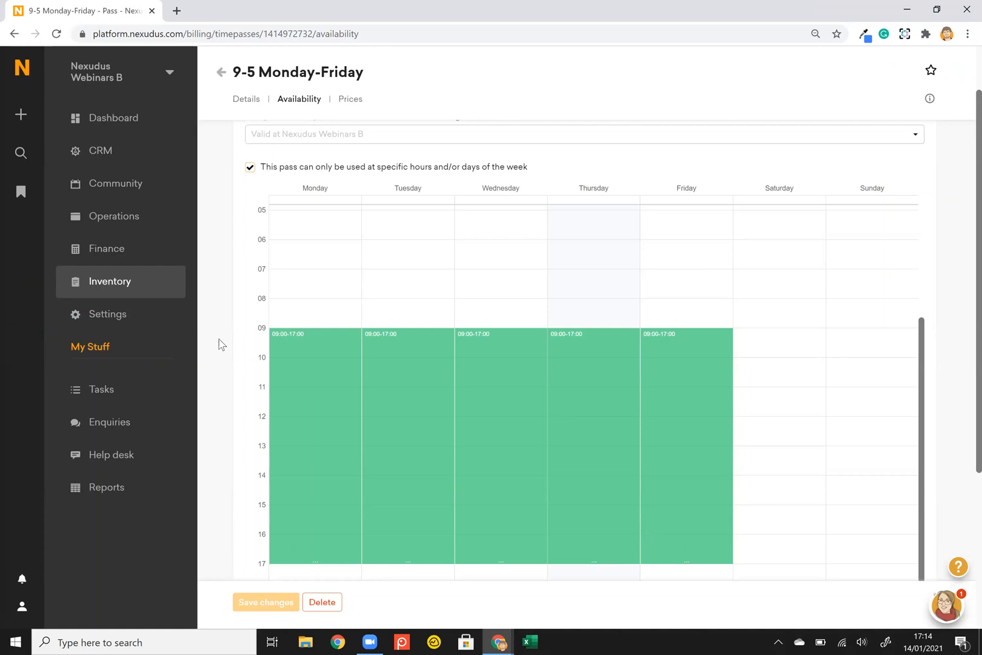
{"action": "key", "text": "alt+Tab"}
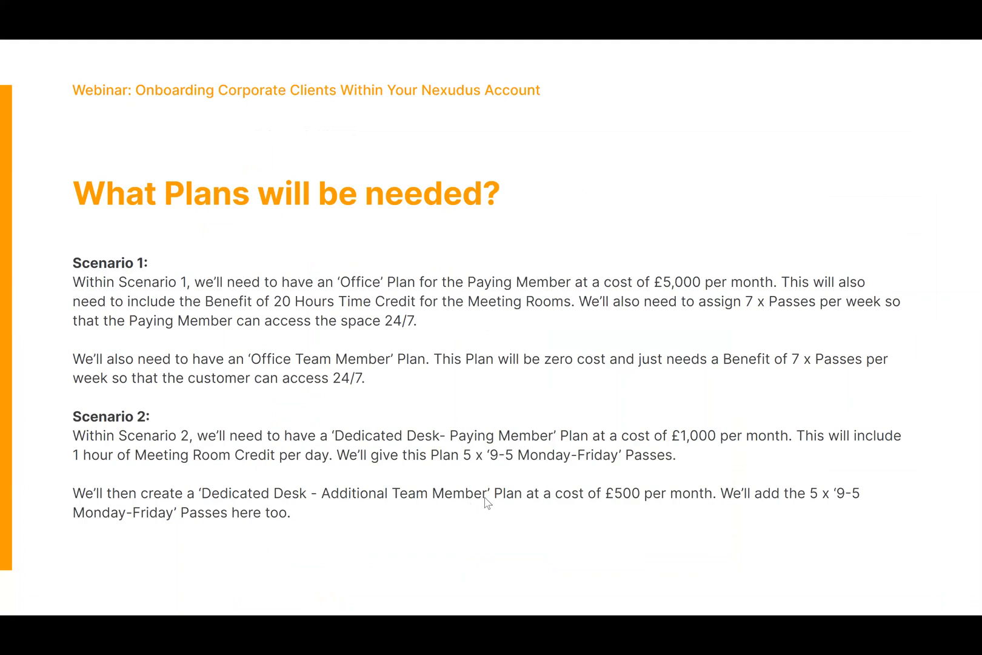
{"action": "key", "text": "alt+Tab"}
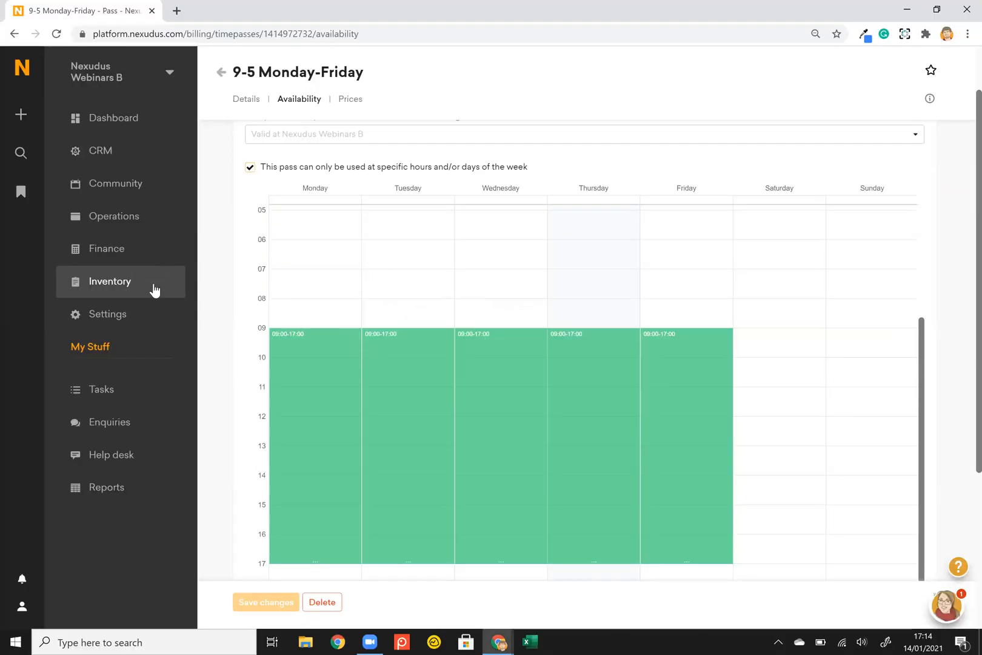
{"action": "left_click", "coordinate": [154, 289]}
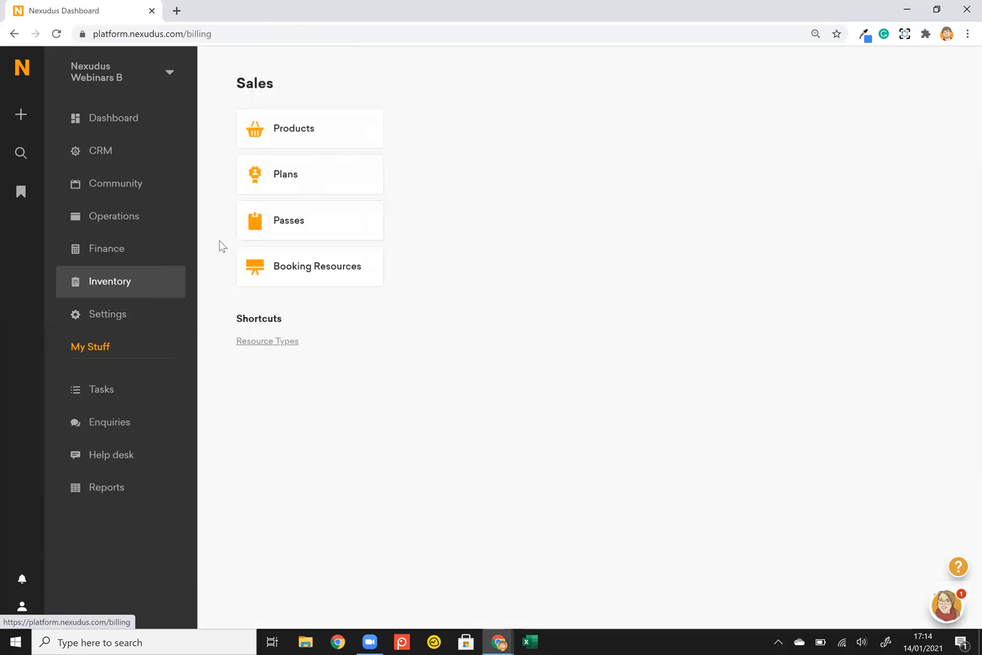
Check Dedicated Desk- Additional Member's £500.00 monthly price and benefits, keeping its 60-minute meeting room credit.
{"action": "left_click", "coordinate": [317, 184]}
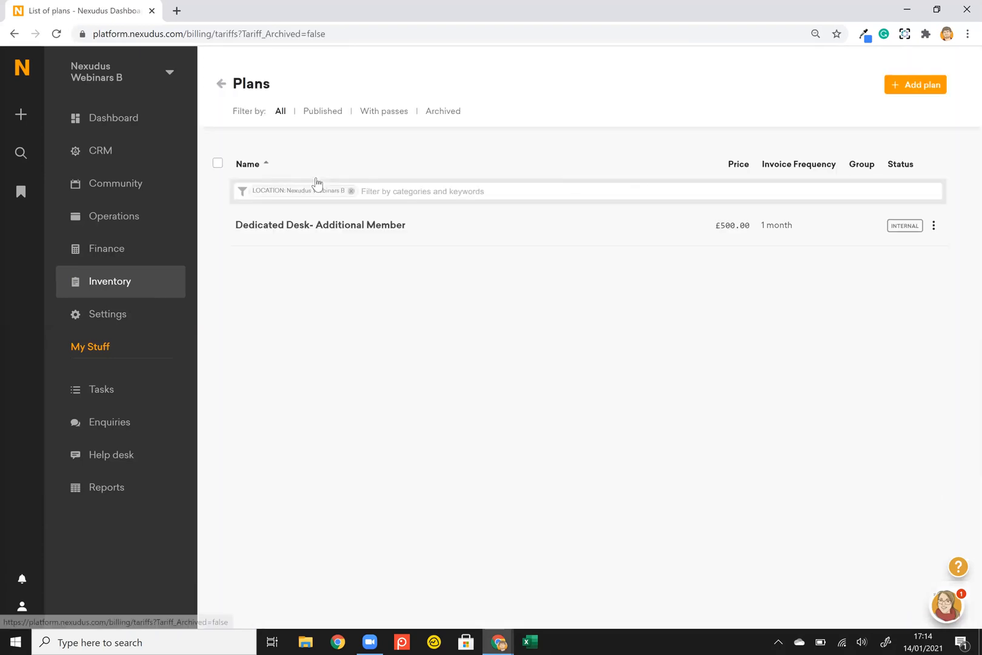
{"action": "left_click", "coordinate": [326, 223]}
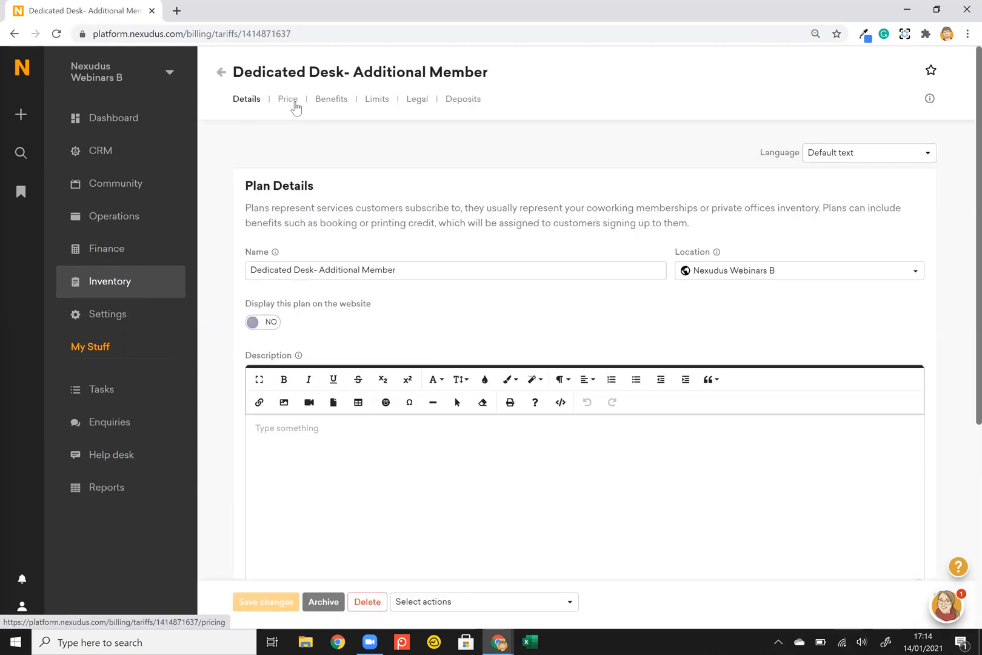
{"action": "left_click", "coordinate": [295, 104]}
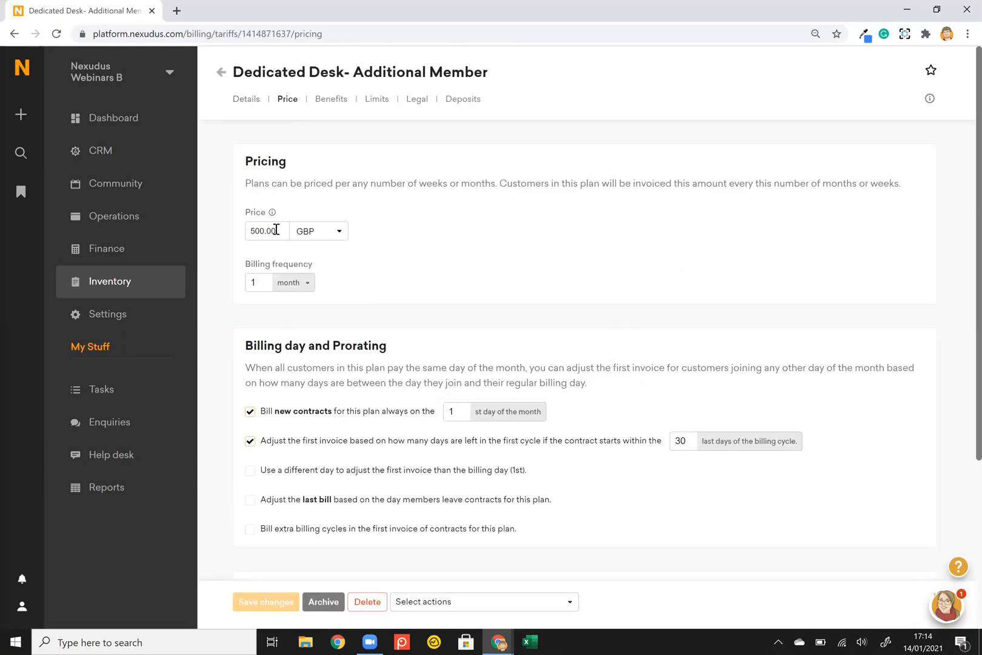
{"action": "left_click", "coordinate": [332, 100]}
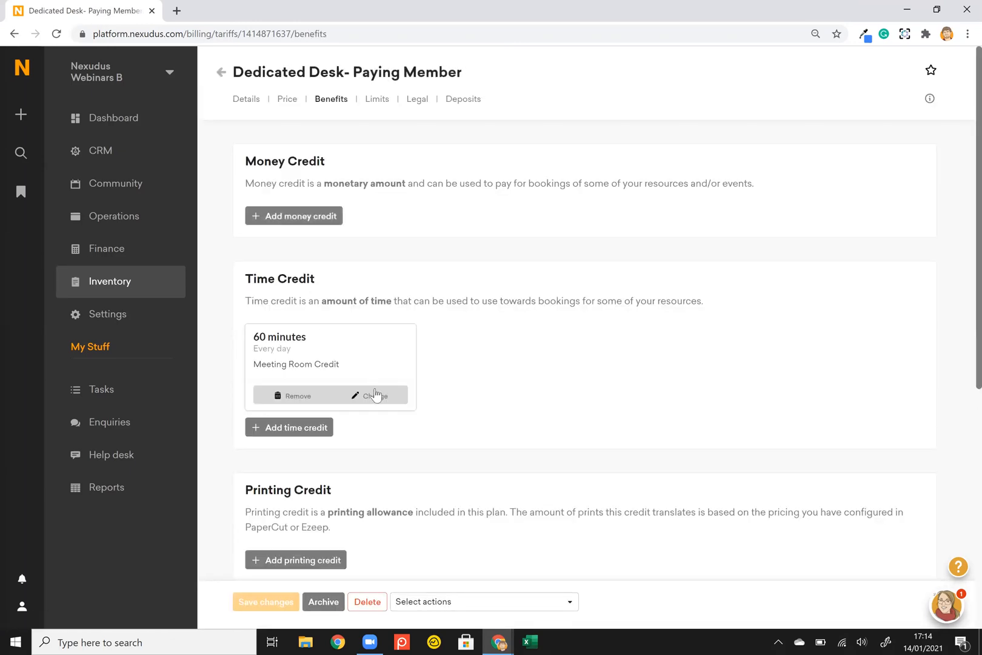
{"action": "left_click", "coordinate": [291, 395]}
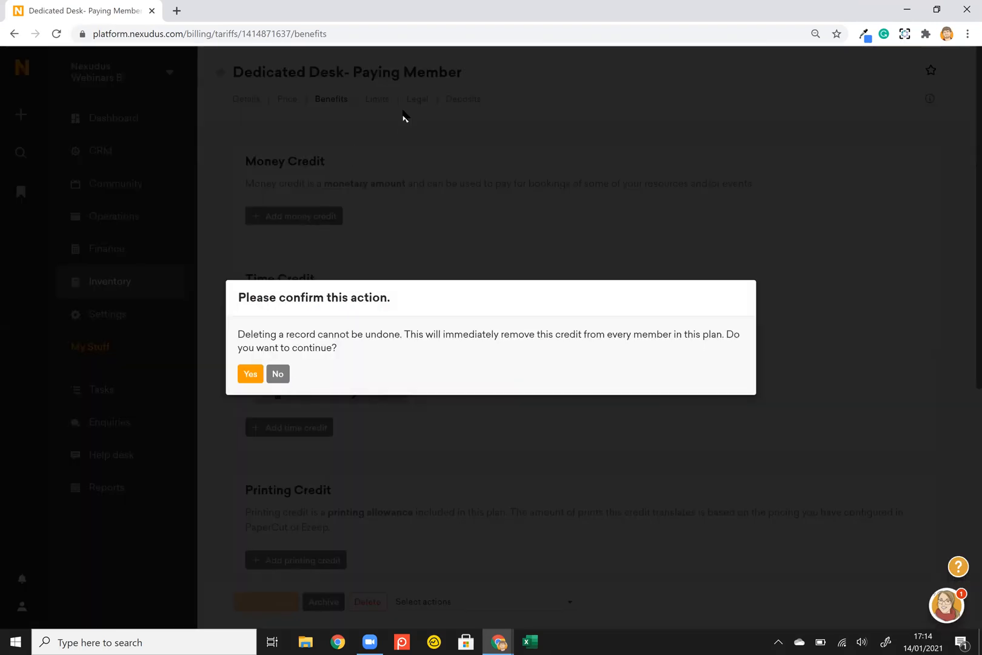
{"action": "left_click", "coordinate": [400, 131]}
{"action": "left_click", "coordinate": [220, 73]}
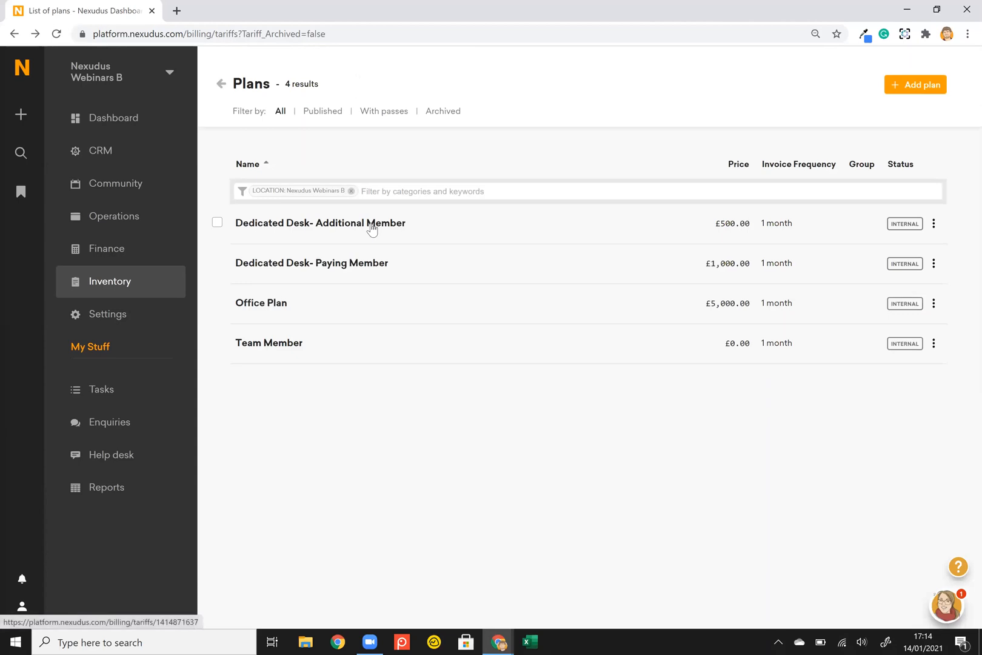
Check the Additional Member Passes list for five weekly 9-5 Monday-Friday passes, then advance the slides.
{"action": "left_click", "coordinate": [371, 224]}
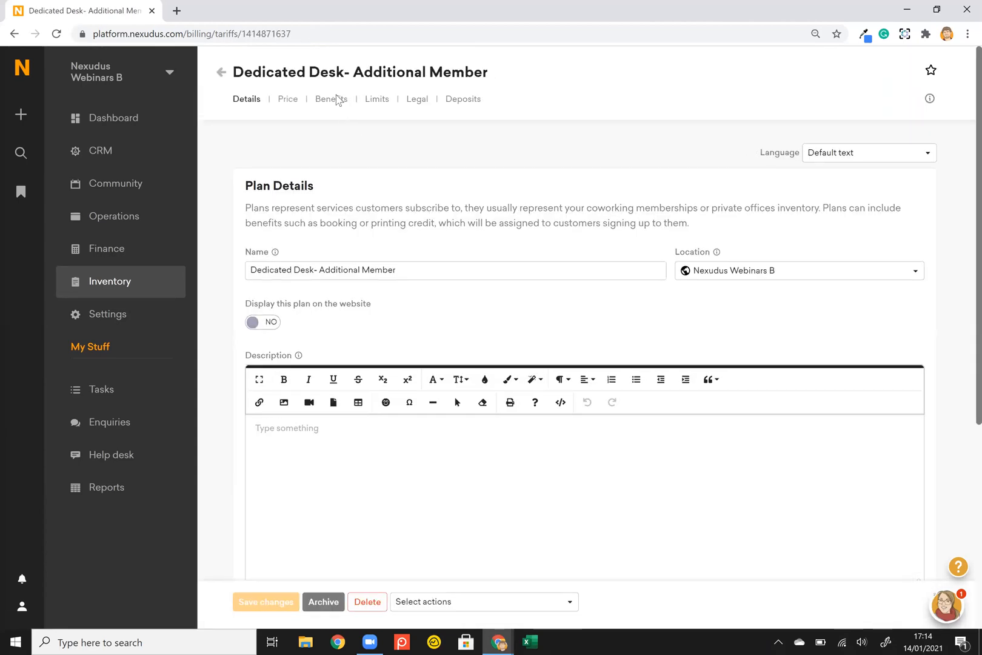
{"action": "left_click", "coordinate": [337, 102]}
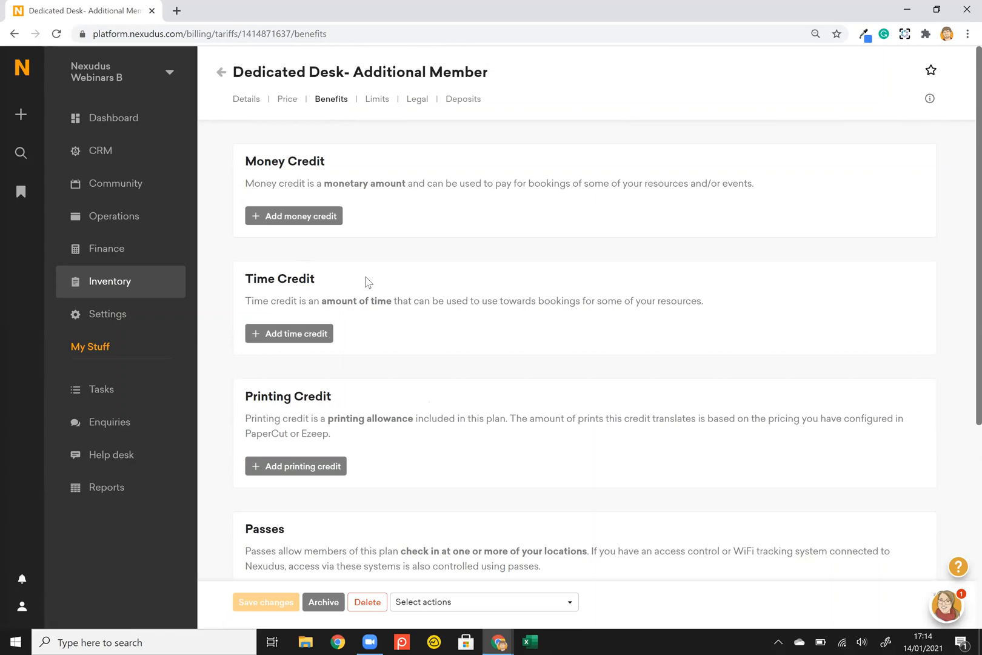
{"action": "scroll", "coordinate": [366, 282], "scroll_direction": "down", "scroll_amount": 1}
{"action": "scroll", "coordinate": [333, 280], "scroll_direction": "down", "scroll_amount": 2}
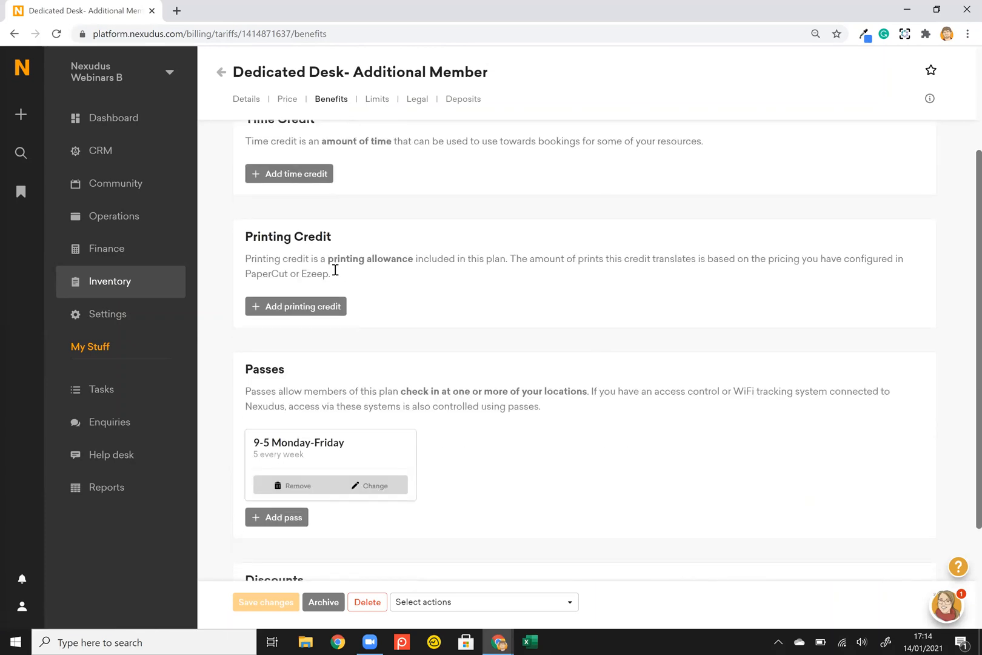
{"action": "scroll", "coordinate": [335, 270], "scroll_direction": "down", "scroll_amount": 1}
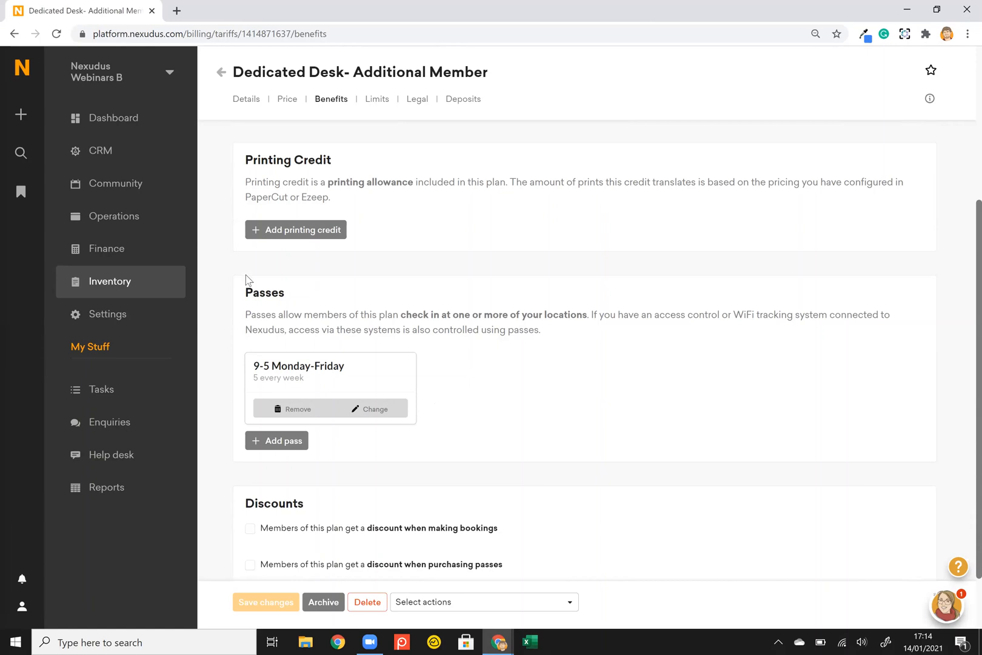
{"action": "key", "text": "alt+Tab"}
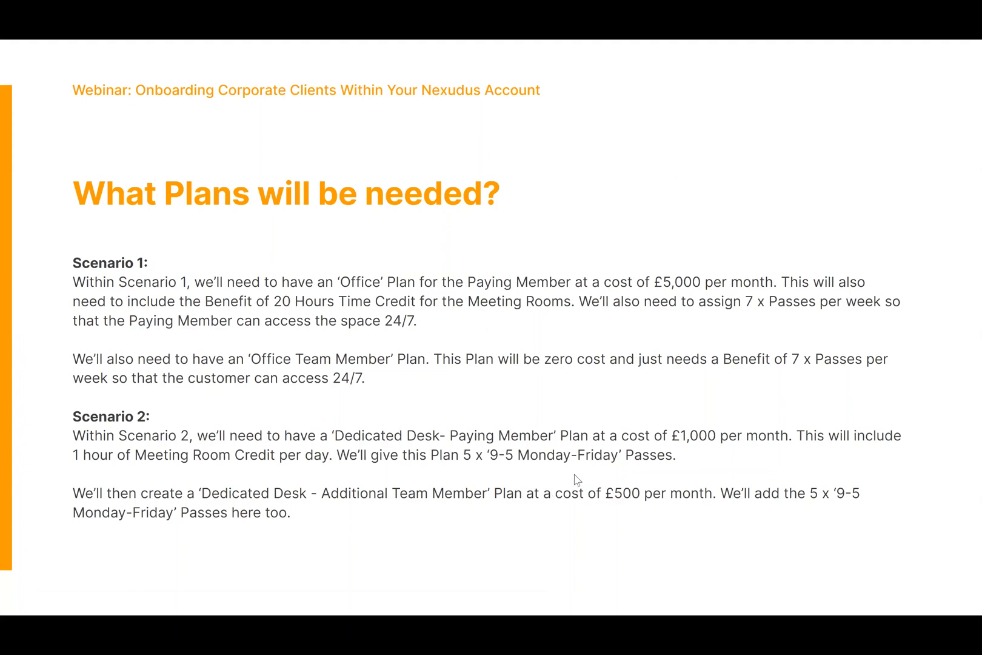
{"action": "key", "text": "Right"}
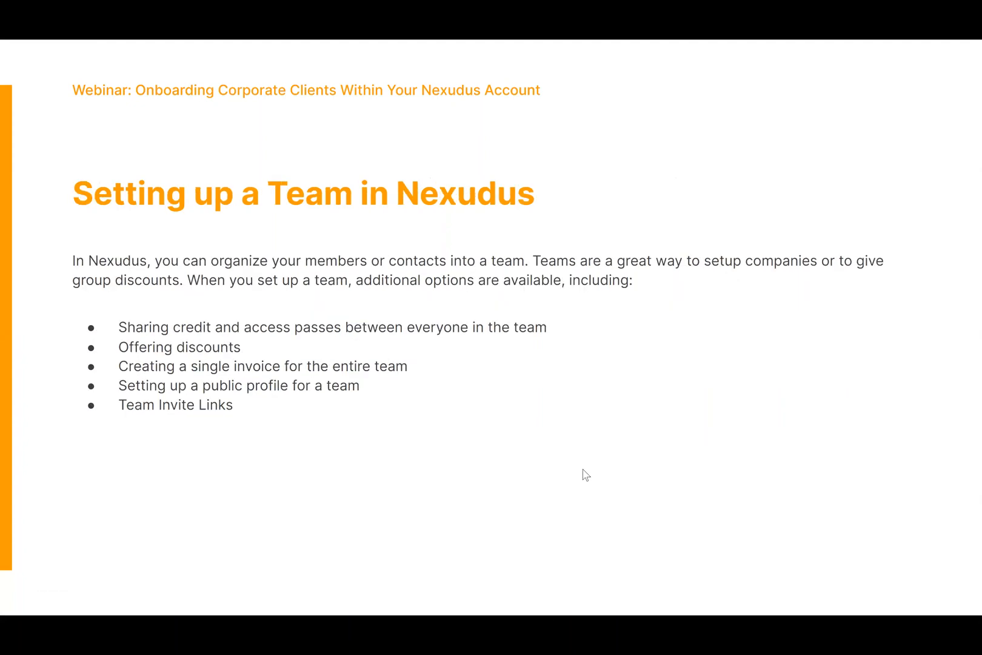
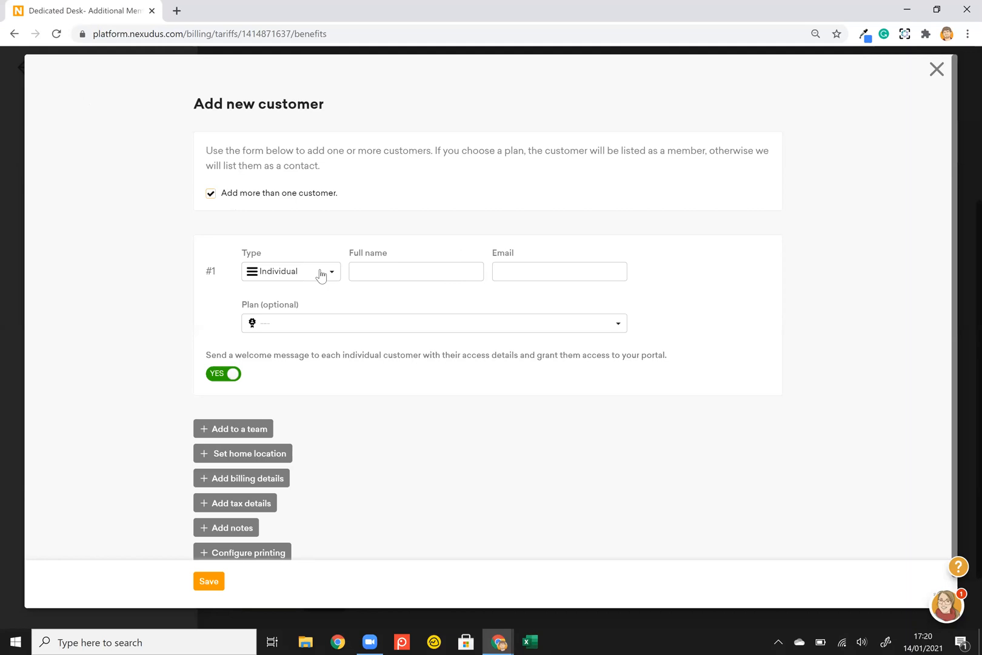
Make the first customer the company Office Team and pick its suggested primary contact.
{"action": "left_click", "coordinate": [321, 276]}
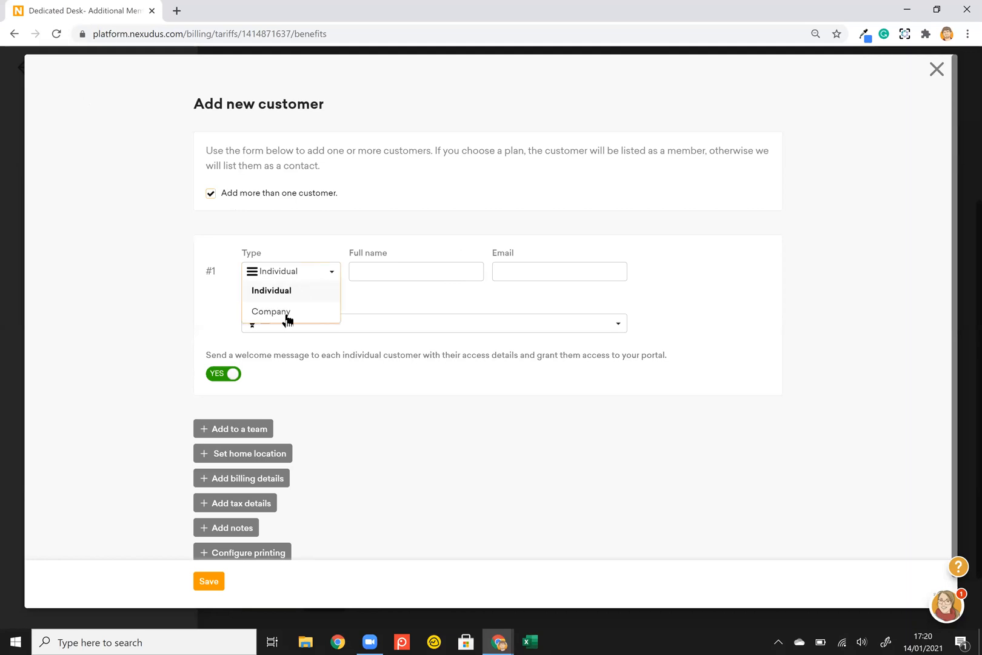
{"action": "left_click", "coordinate": [286, 315]}
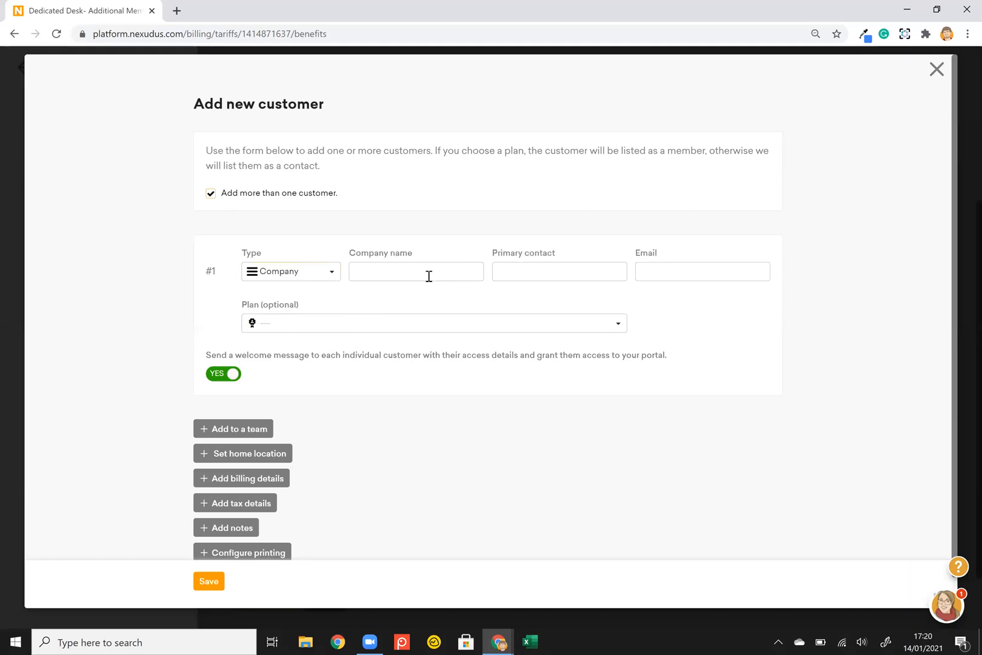
{"action": "left_click", "coordinate": [388, 268]}
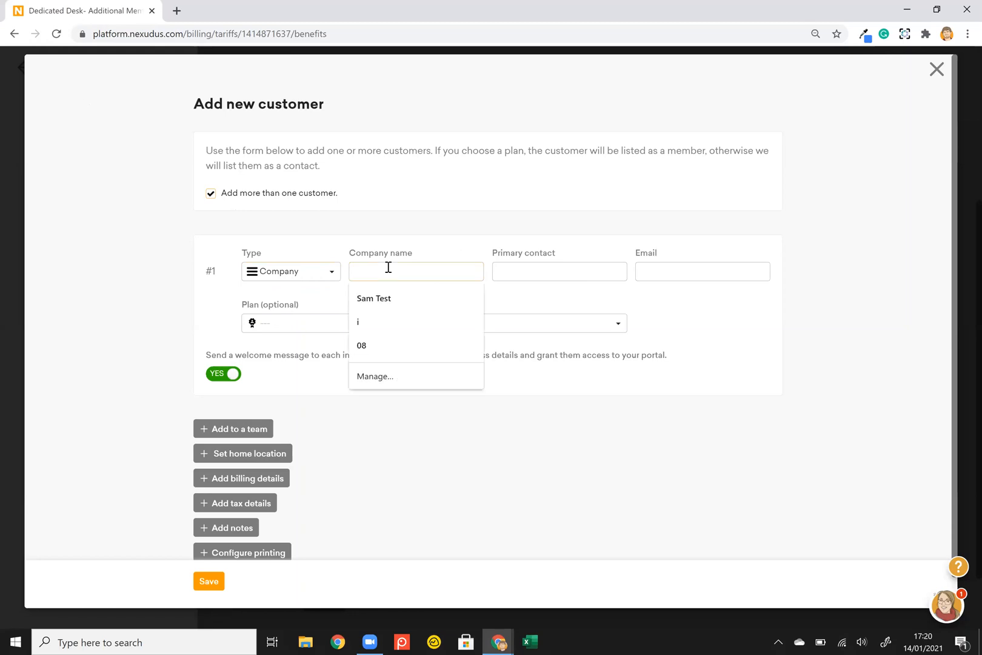
{"action": "type", "text": "Off"}
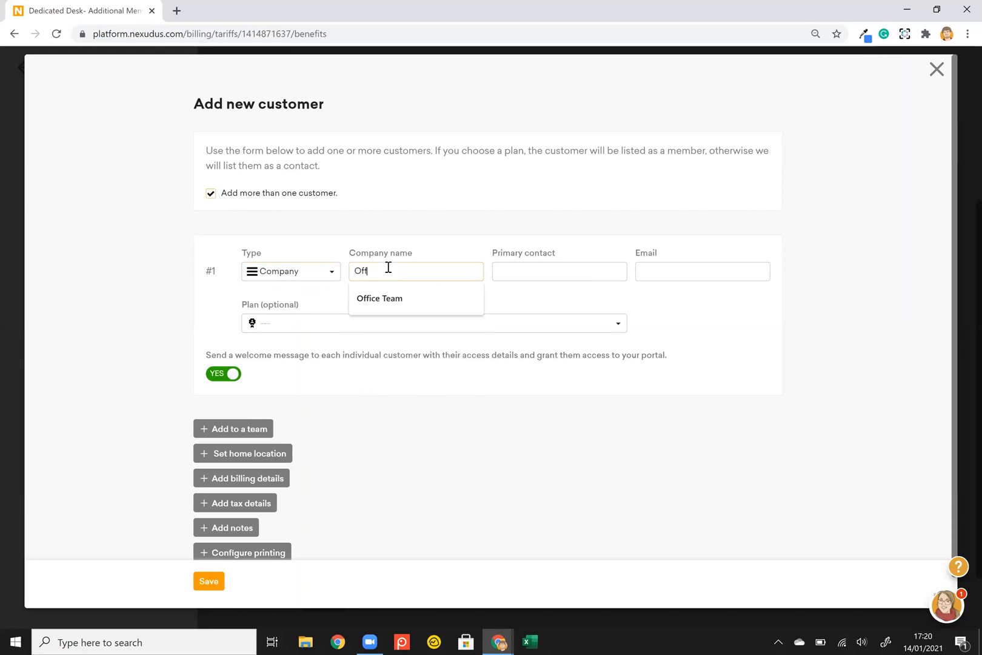
{"action": "type", "text": "ice"}
{"action": "key", "text": "Down"}
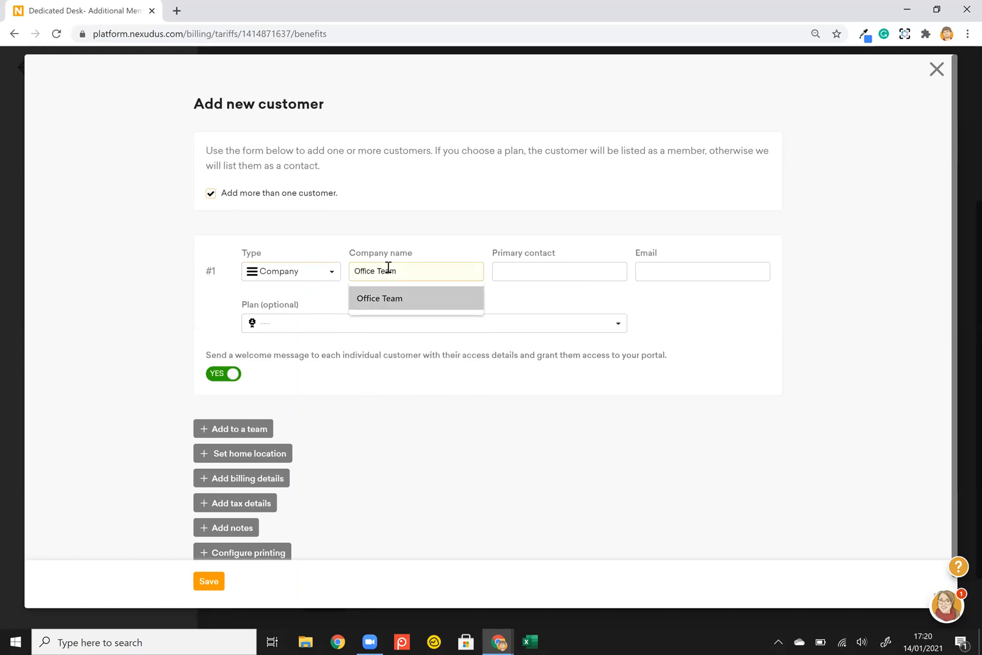
{"action": "key", "text": "Return"}
{"action": "key", "text": "Tab"}
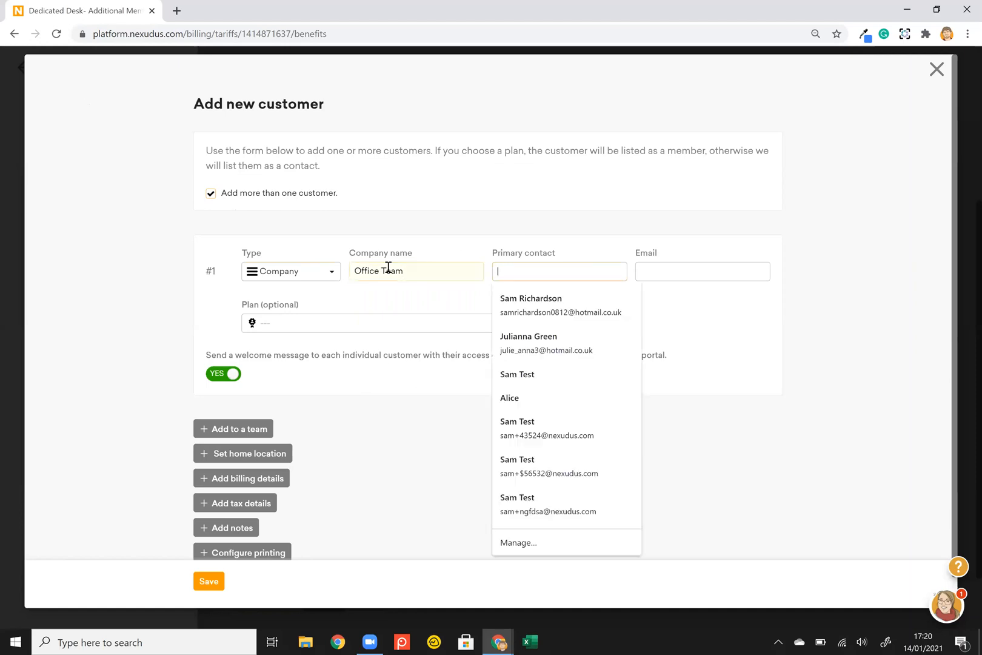
{"action": "type", "text": "Of"}
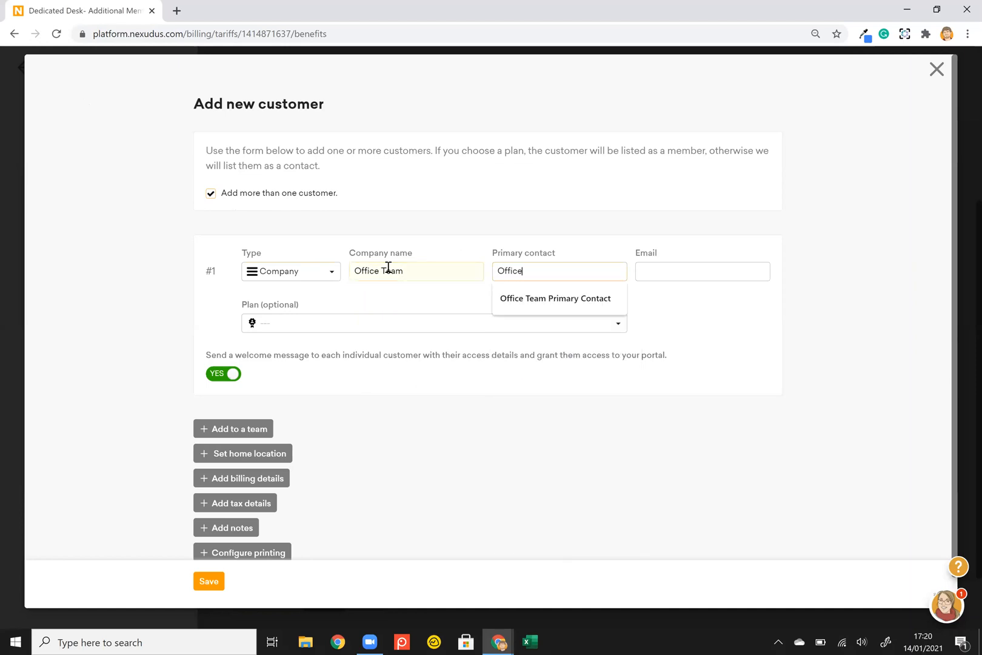
{"action": "type", "text": "fice"}
{"action": "key", "text": "Down"}
{"action": "key", "text": "Return"}
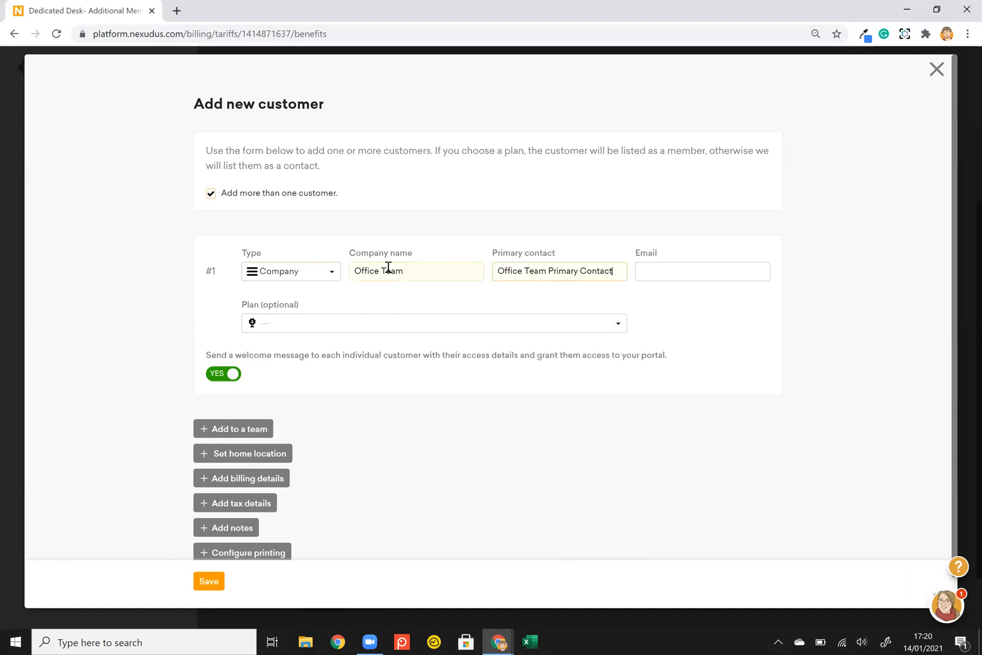
Enter the team e-mail address and put Office Team on the Office Plan at 5,000.00 GBP.
{"action": "left_click", "coordinate": [703, 272]}
{"action": "type", "text": "office"}
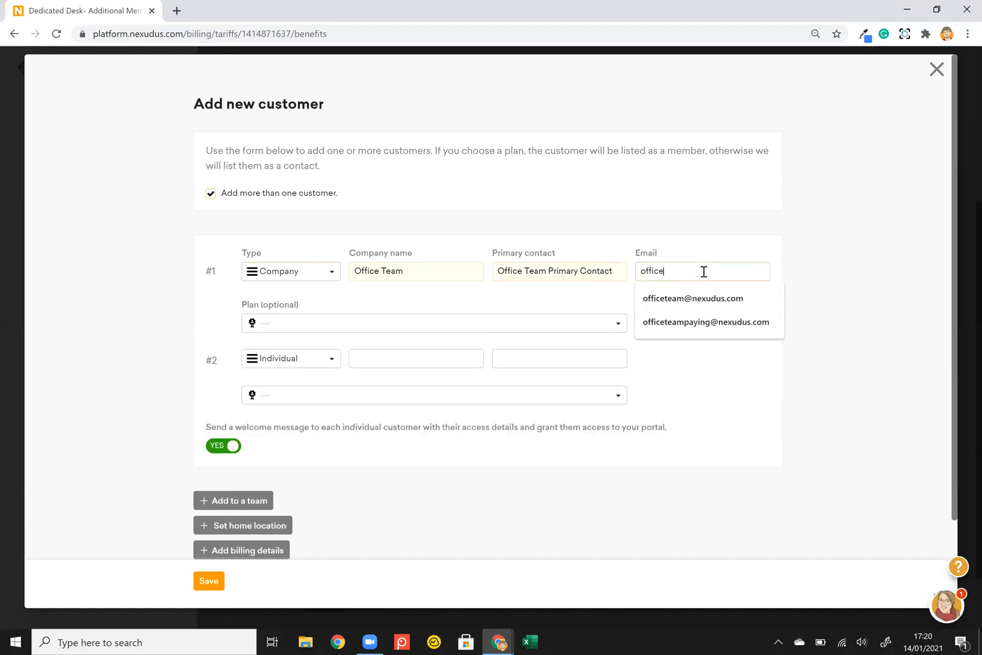
{"action": "key", "text": "Down"}
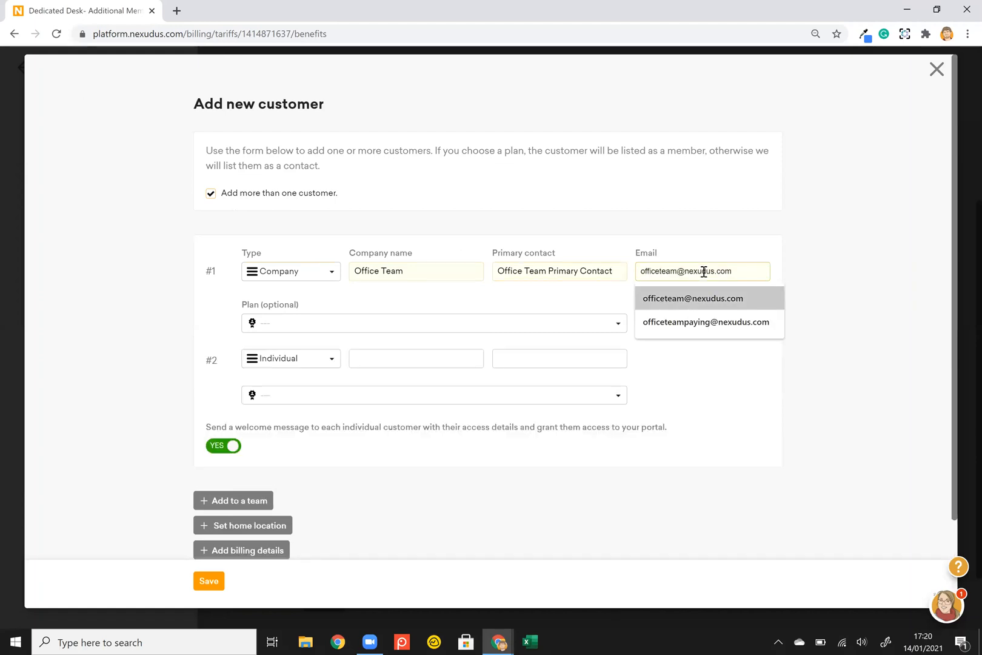
{"action": "key", "text": "Return"}
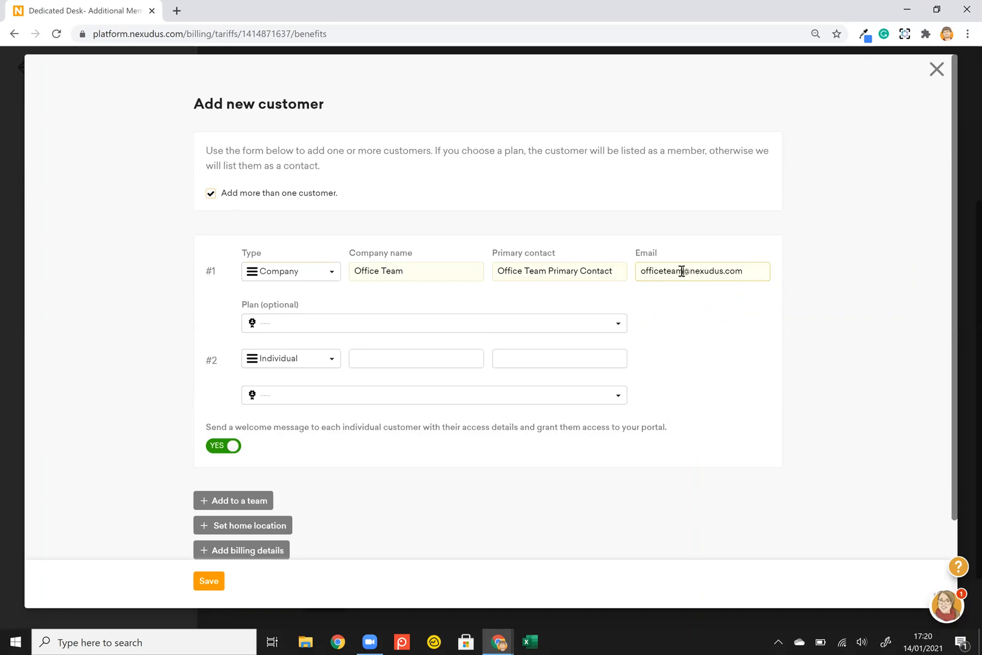
{"action": "left_click", "coordinate": [681, 271]}
{"action": "type", "text": "1"}
{"action": "left_click", "coordinate": [568, 320]}
{"action": "scroll", "coordinate": [423, 434], "scroll_direction": "down", "scroll_amount": 2}
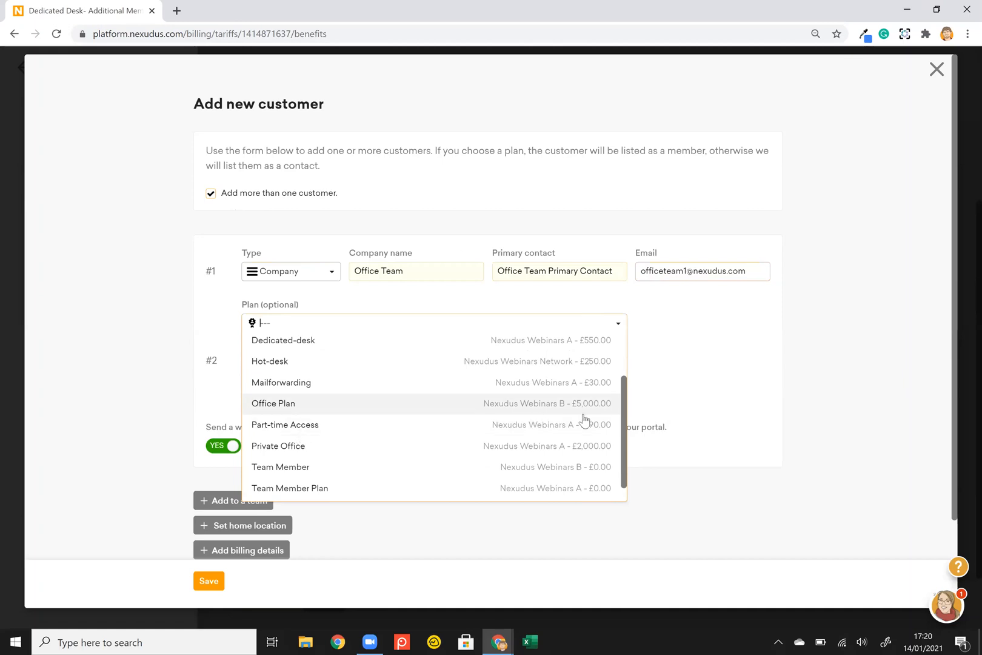
{"action": "left_click", "coordinate": [605, 410]}
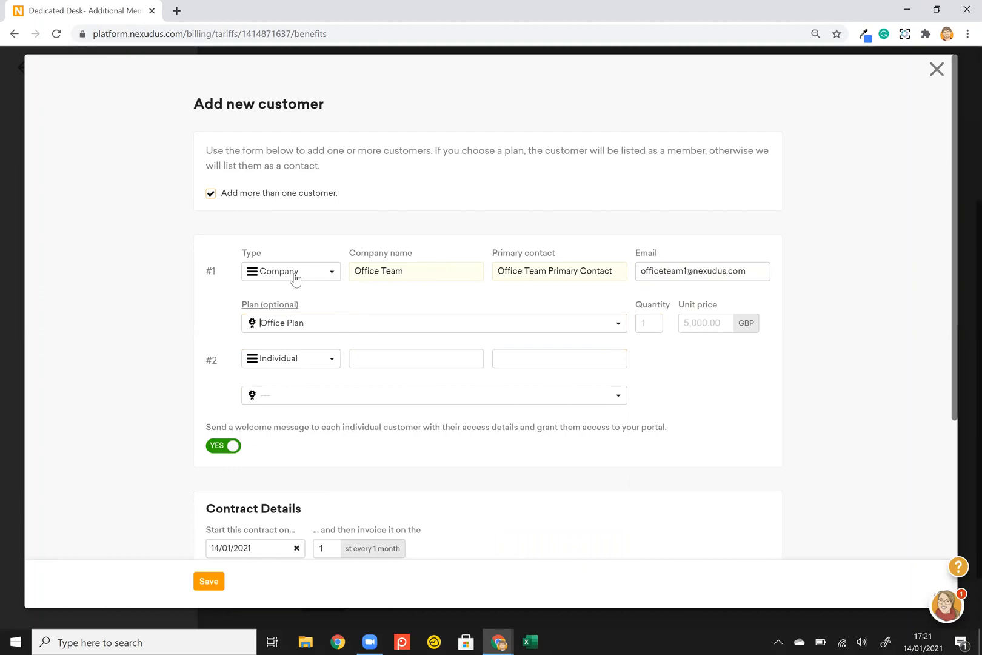
Add Team member 1 in row #2 with their e-mail and the 0.00 GBP Team Member plan.
{"action": "left_click", "coordinate": [443, 365]}
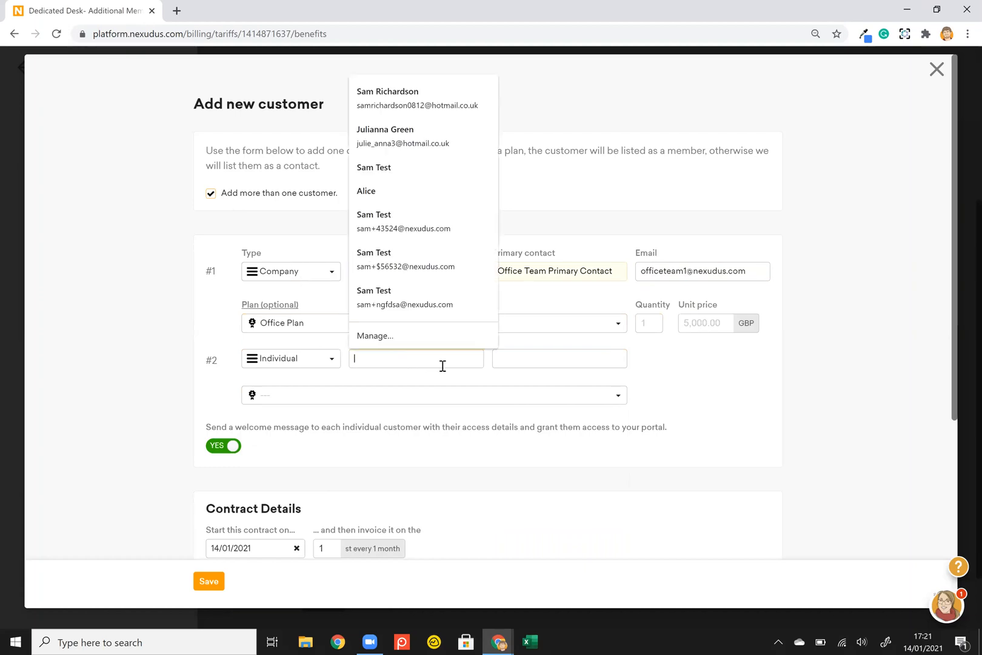
{"action": "type", "text": "Team"}
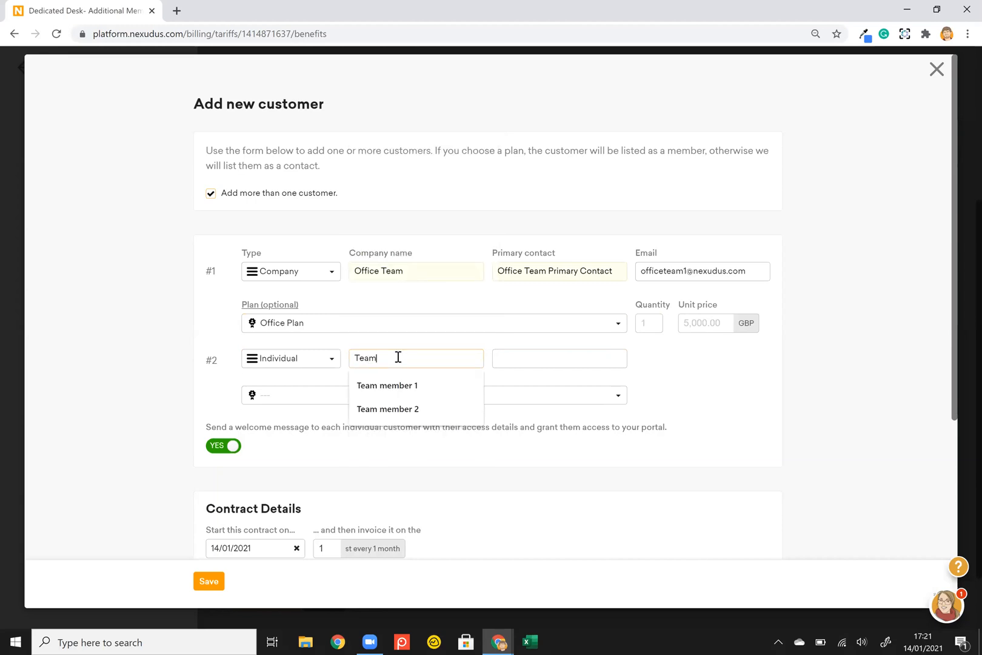
{"action": "key", "text": "Down"}
{"action": "key", "text": "Return"}
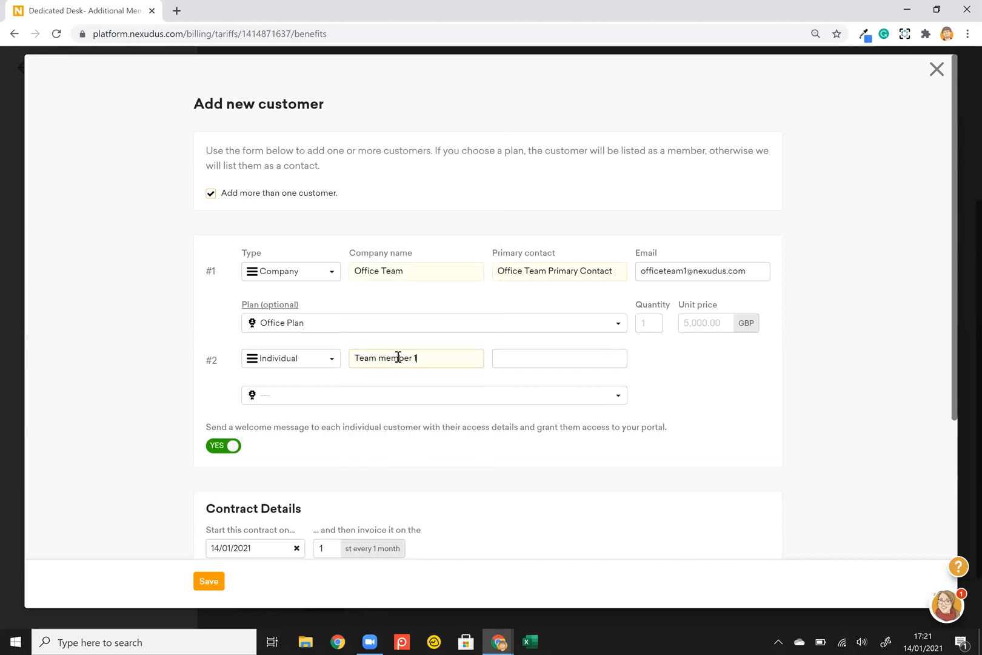
{"action": "left_click", "coordinate": [540, 350]}
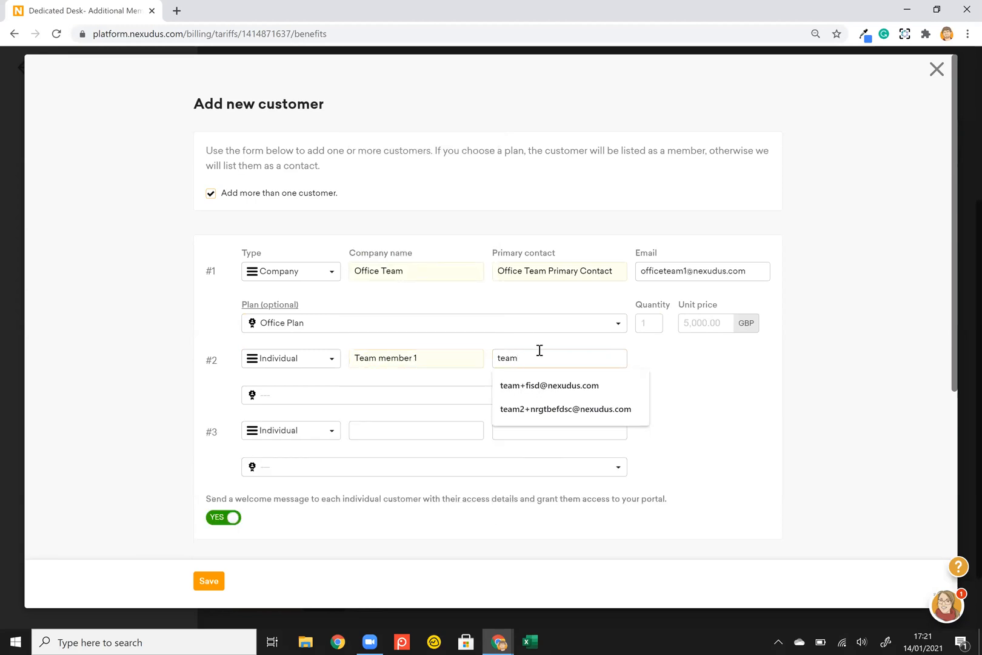
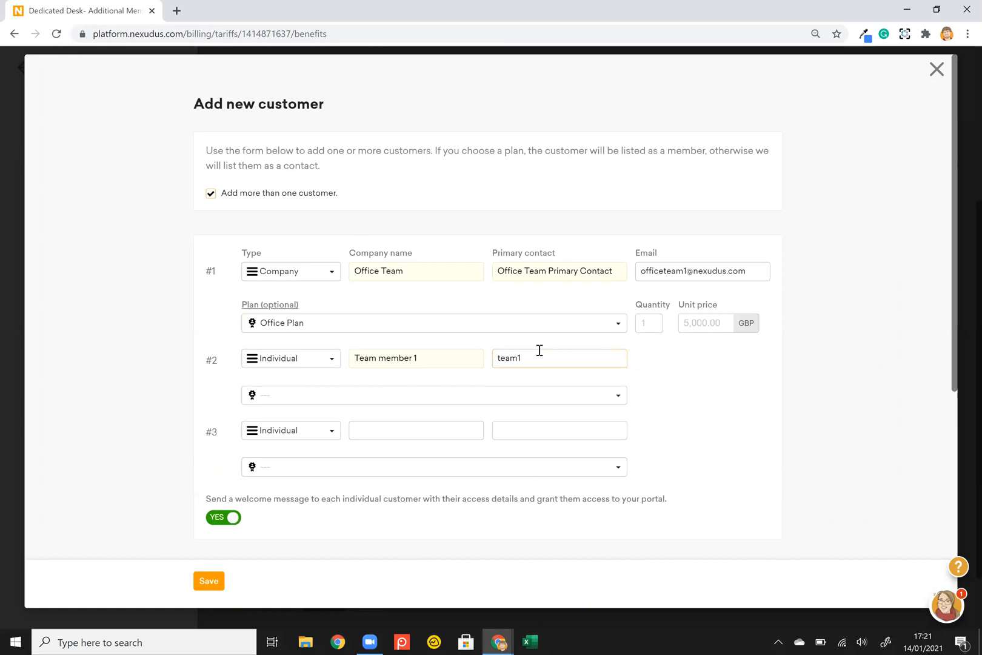
{"action": "left_click", "coordinate": [501, 395]}
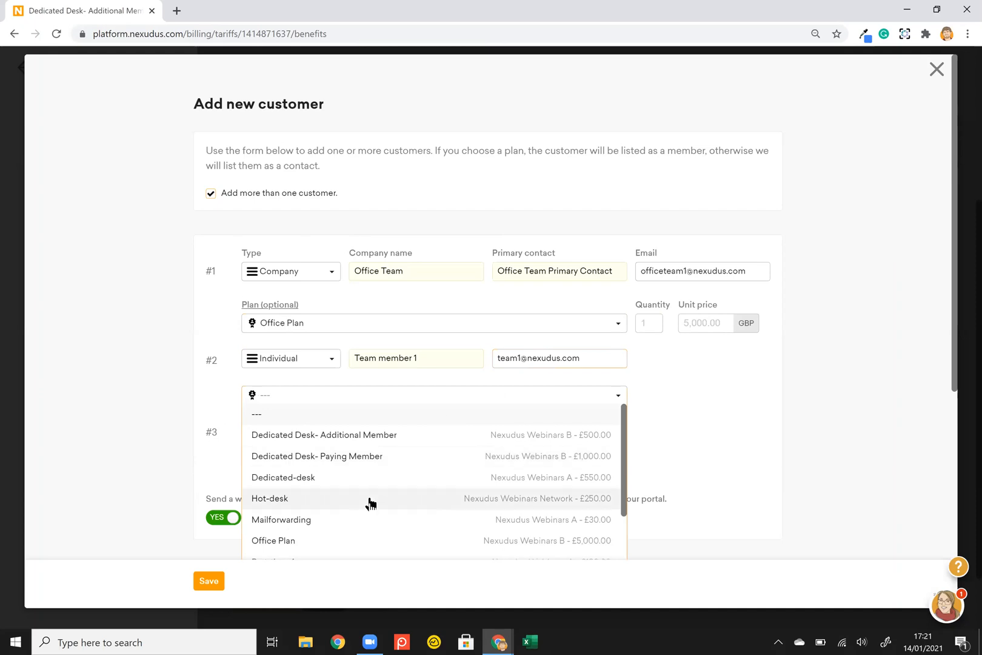
{"action": "scroll", "coordinate": [366, 502], "scroll_direction": "down", "scroll_amount": 2}
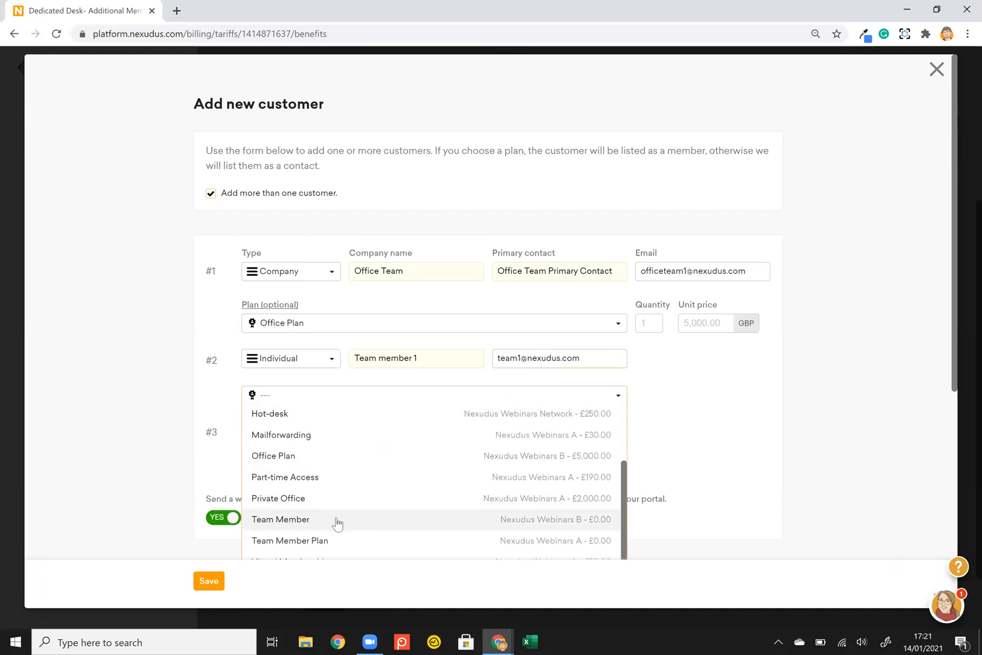
{"action": "left_click", "coordinate": [337, 523]}
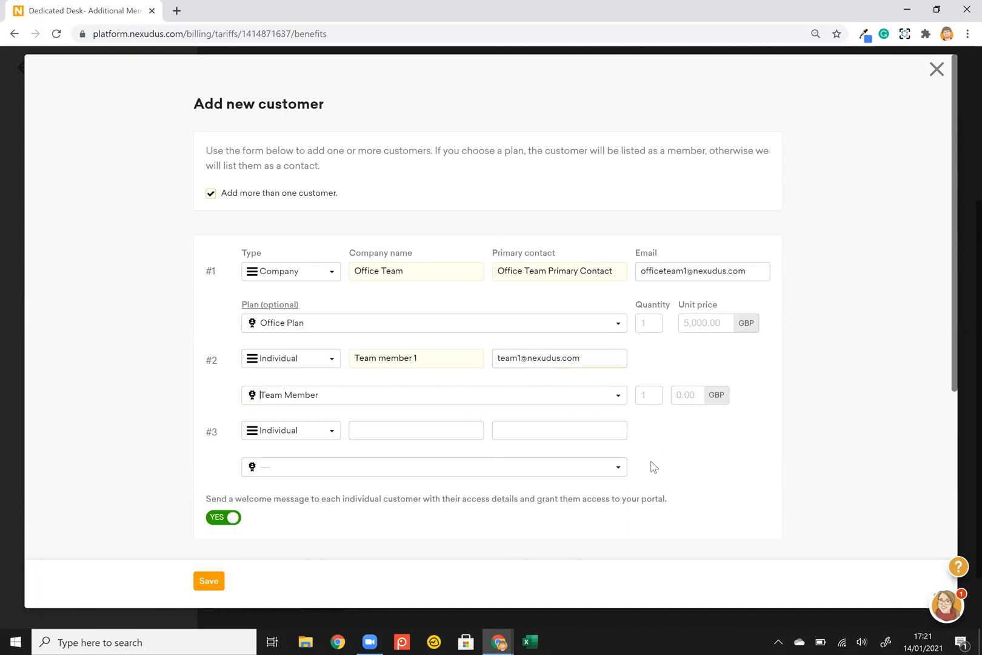
Add Team member 2 in row #3 with their e-mail and the Team Member plan.
{"action": "left_click", "coordinate": [437, 434]}
{"action": "type", "text": "Team"}
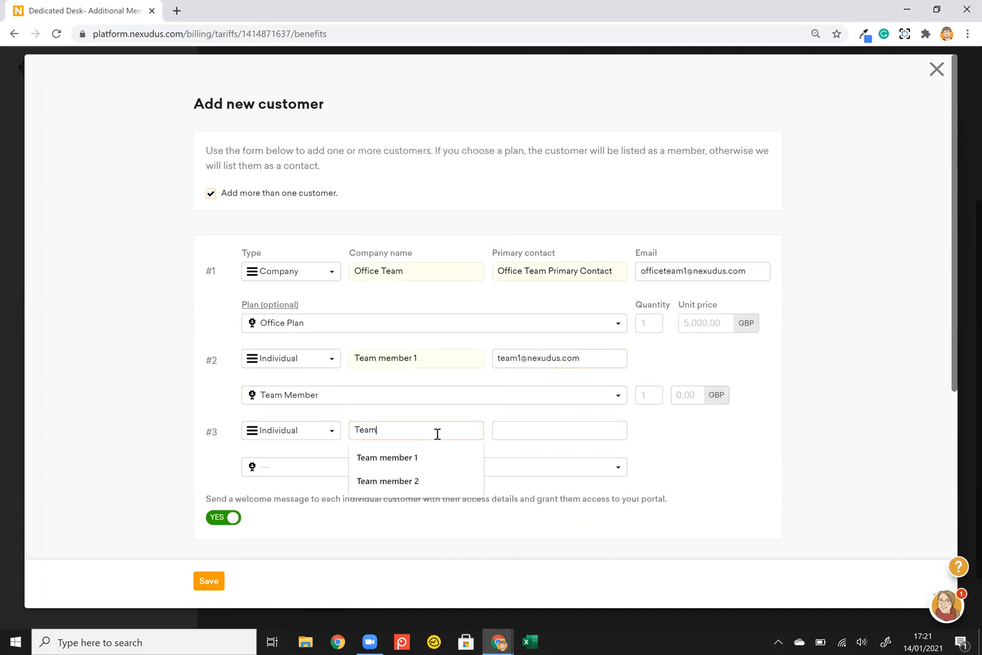
{"action": "key", "text": "Down"}
{"action": "key", "text": "Down"}
{"action": "key", "text": "Tab"}
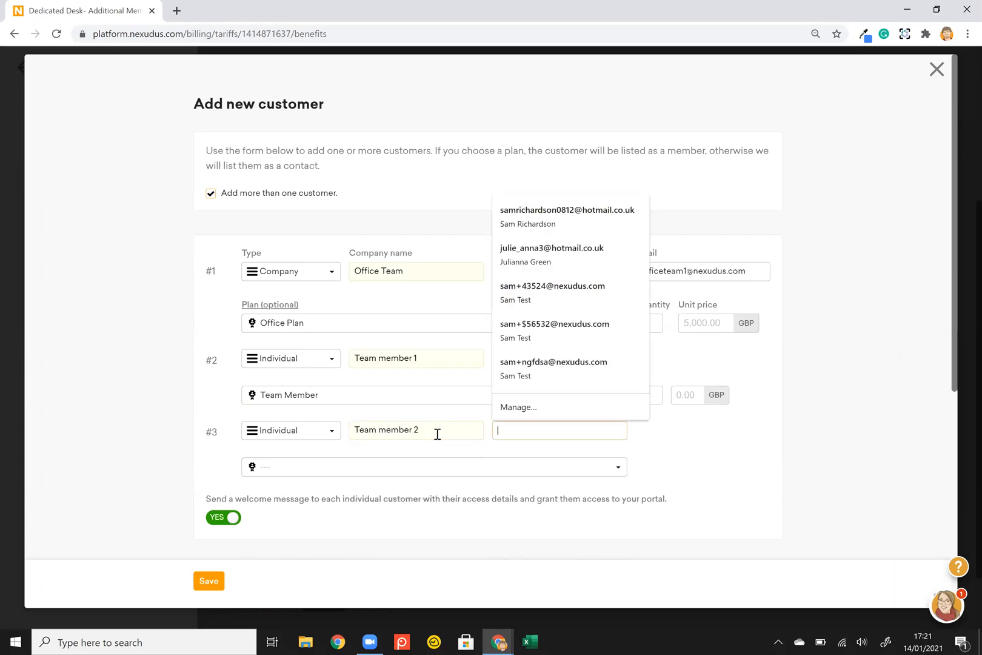
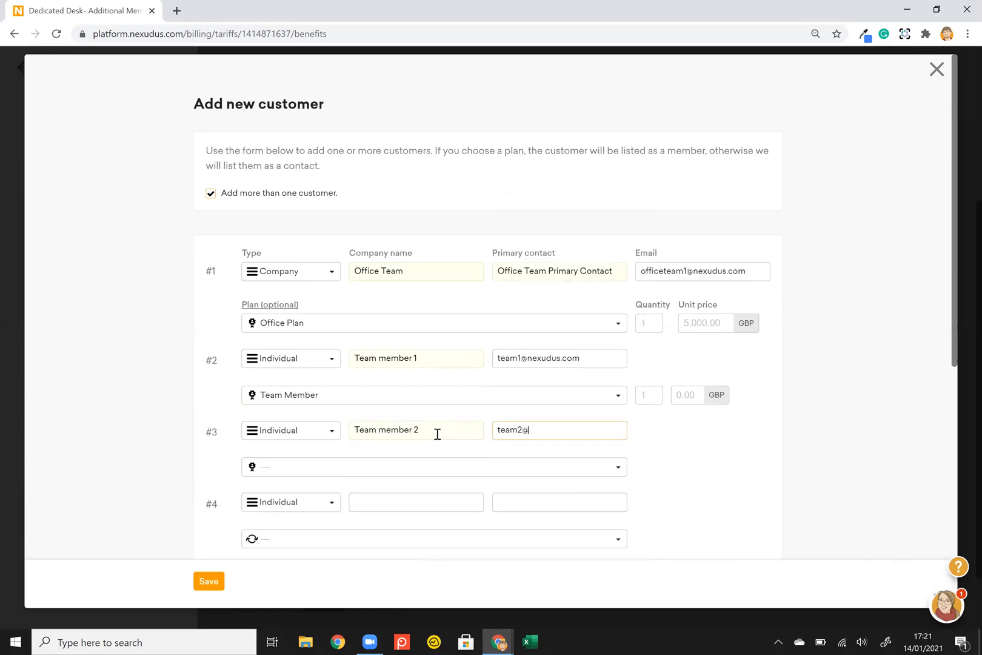
{"action": "left_click", "coordinate": [408, 465]}
{"action": "scroll", "coordinate": [430, 414], "scroll_direction": "down", "scroll_amount": 3}
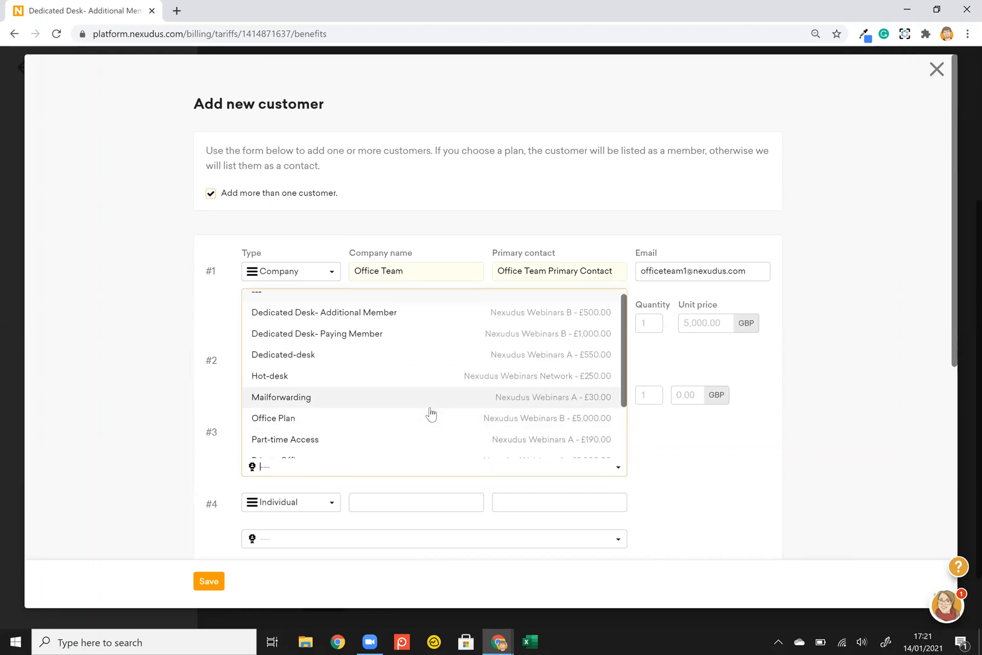
{"action": "left_click", "coordinate": [358, 410]}
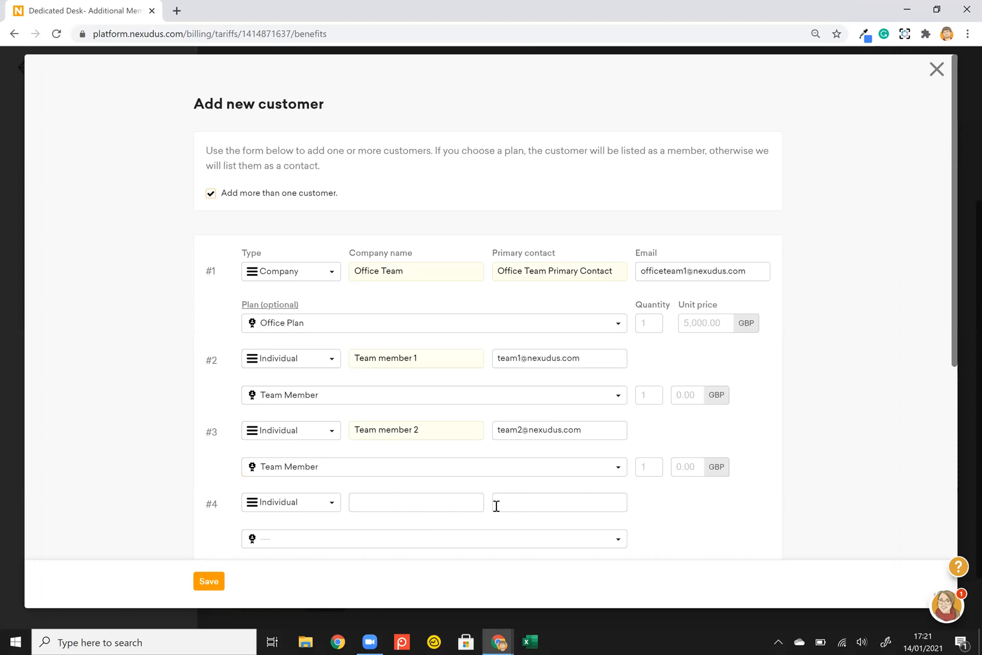
Assign Office 1 (Nexudus Webinars A - First Floor) to the contract under Desks / Offices.
{"action": "scroll", "coordinate": [496, 506], "scroll_direction": "down", "scroll_amount": 2}
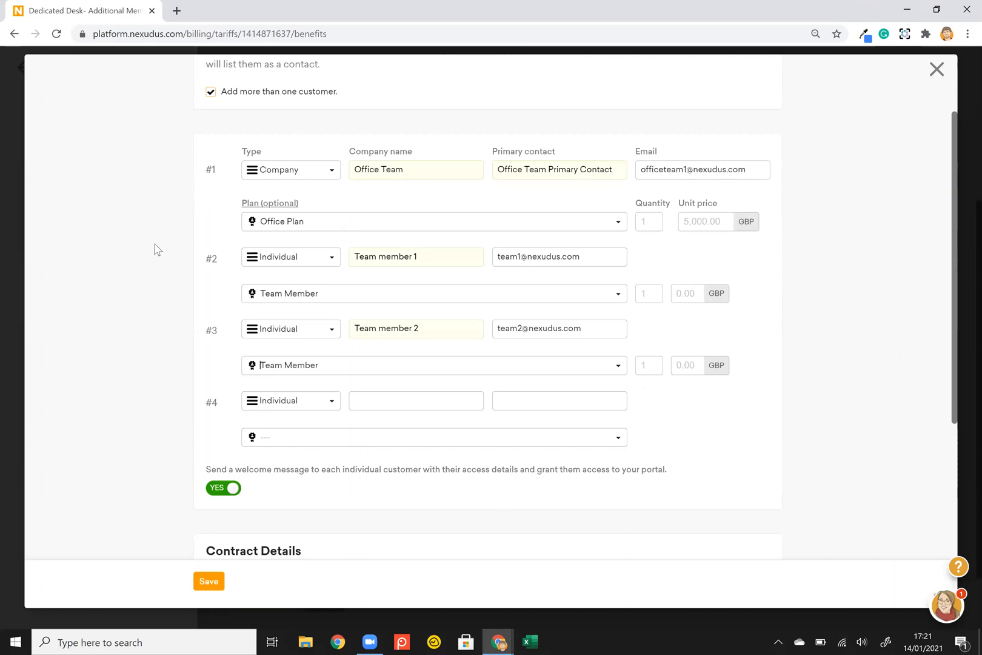
{"action": "scroll", "coordinate": [156, 250], "scroll_direction": "down", "scroll_amount": 1}
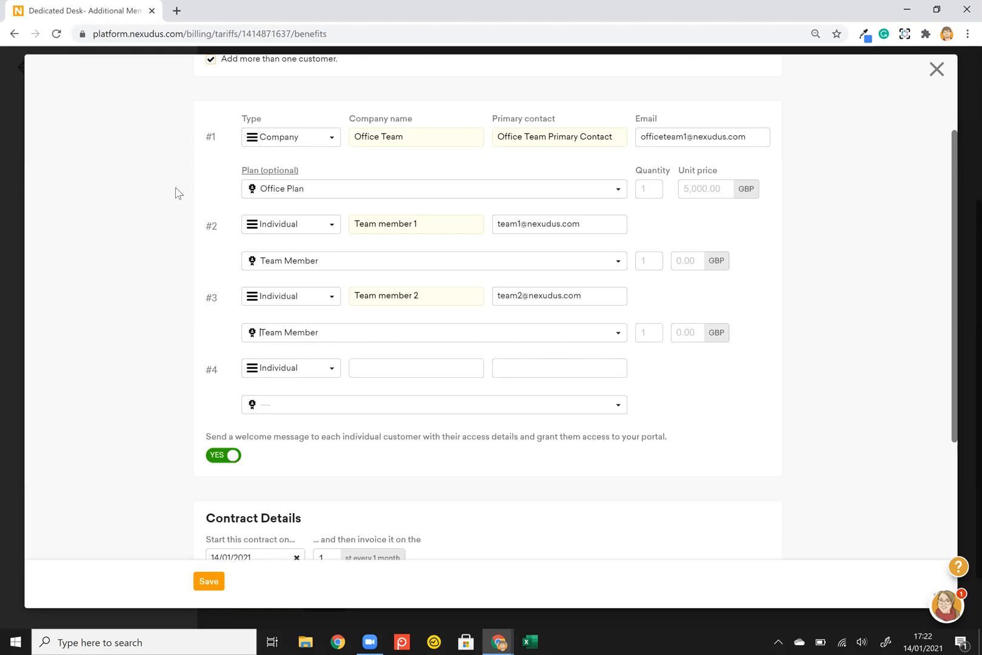
{"action": "scroll", "coordinate": [176, 193], "scroll_direction": "down", "scroll_amount": 3}
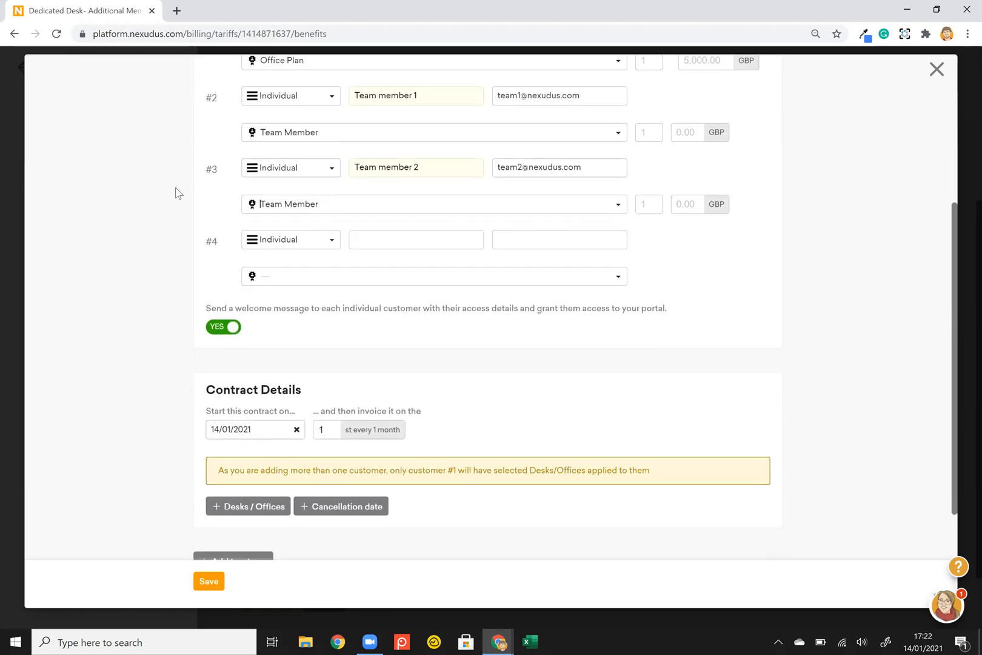
{"action": "scroll", "coordinate": [176, 192], "scroll_direction": "down", "scroll_amount": 3}
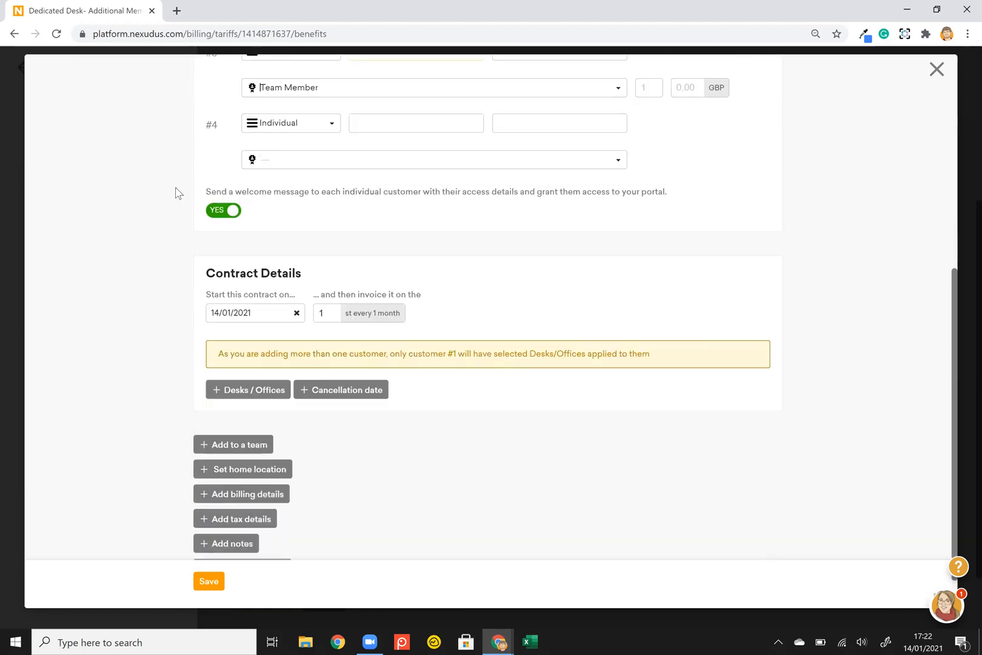
{"action": "left_click", "coordinate": [228, 393]}
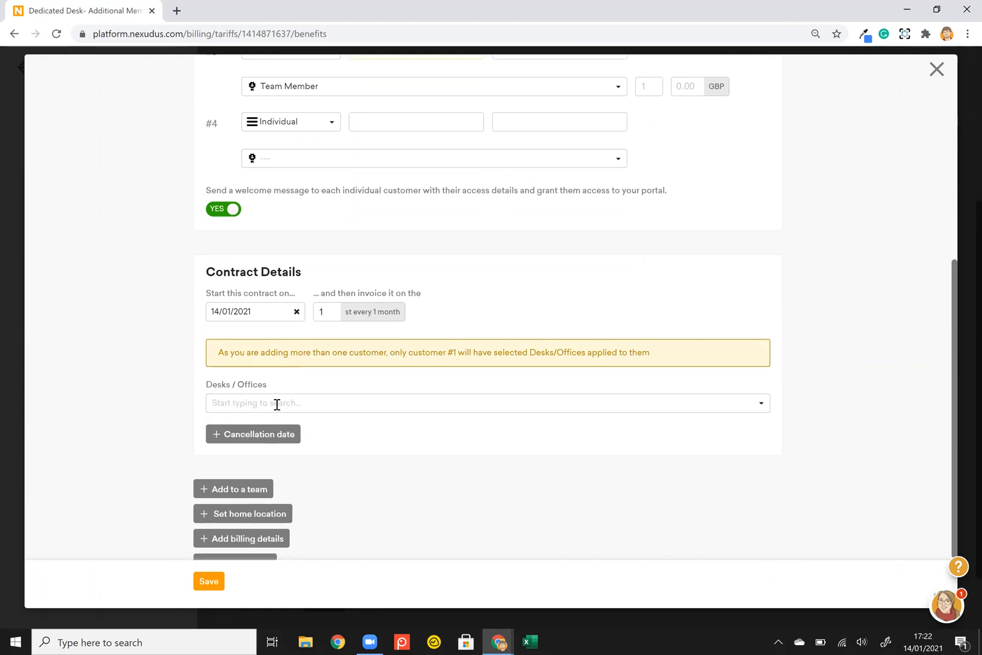
{"action": "left_click", "coordinate": [276, 405]}
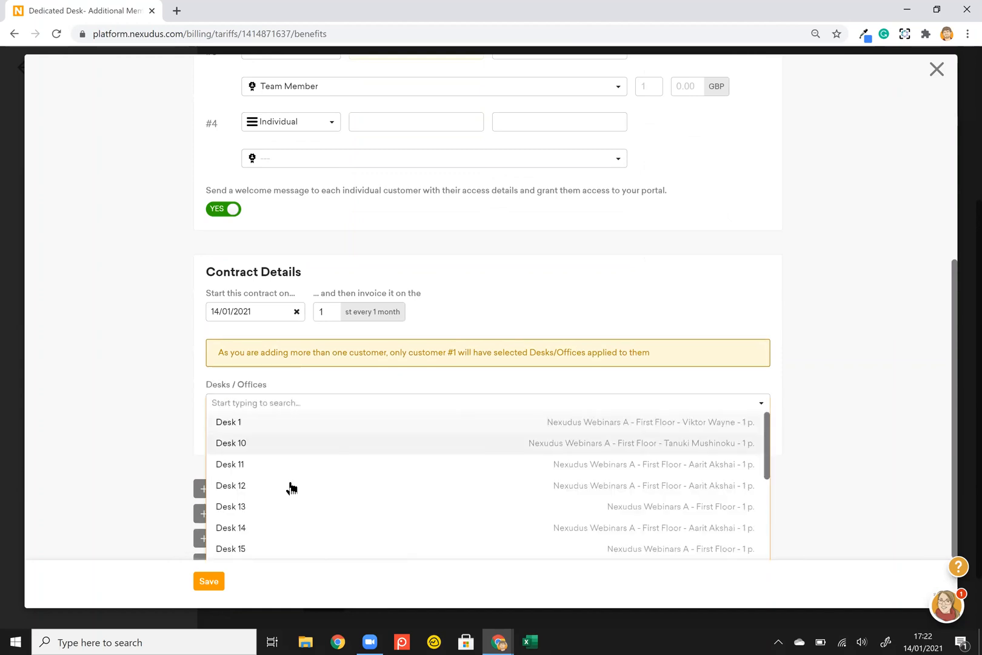
{"action": "scroll", "coordinate": [287, 487], "scroll_direction": "down", "scroll_amount": 5}
{"action": "scroll", "coordinate": [289, 488], "scroll_direction": "down", "scroll_amount": 5}
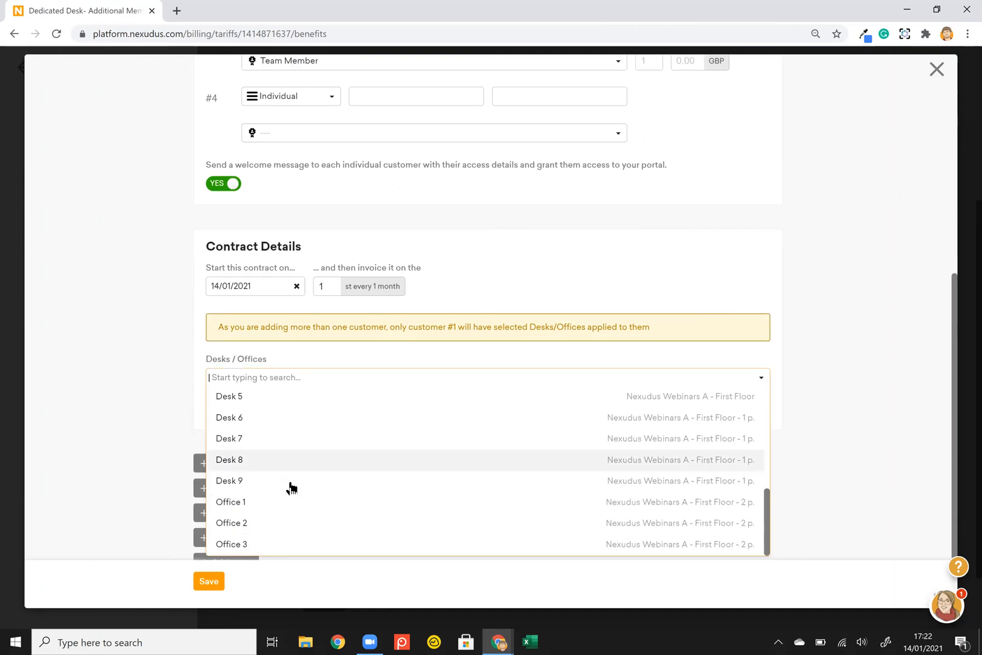
{"action": "left_click", "coordinate": [269, 484]}
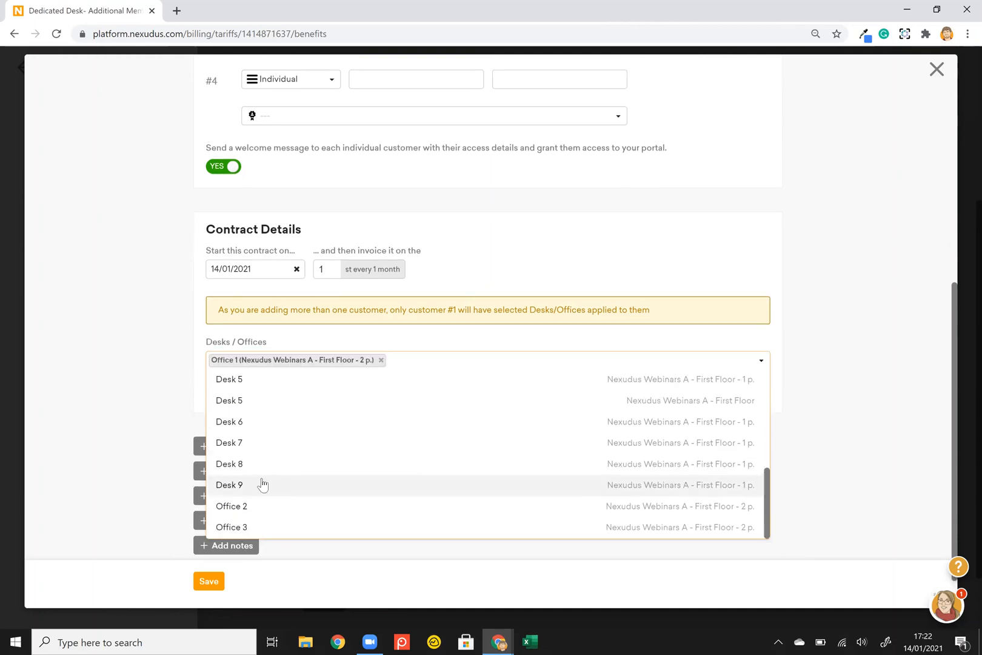
{"action": "left_click", "coordinate": [209, 364]}
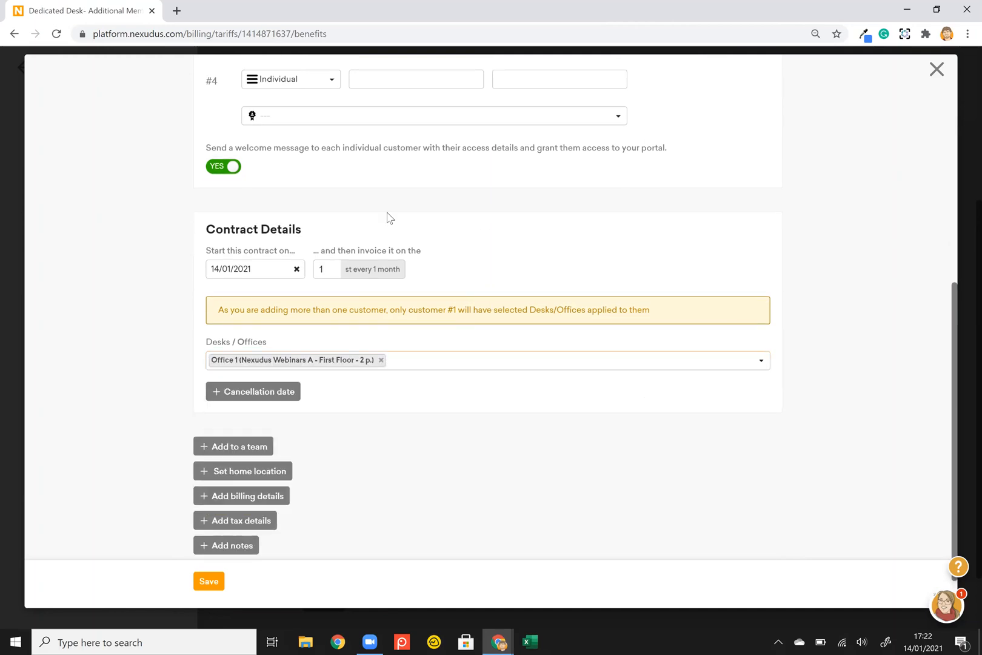
Review the contract: starting 14/01/2021 and invoiced monthly on the 1st.
{"action": "scroll", "coordinate": [388, 217], "scroll_direction": "up", "scroll_amount": 2}
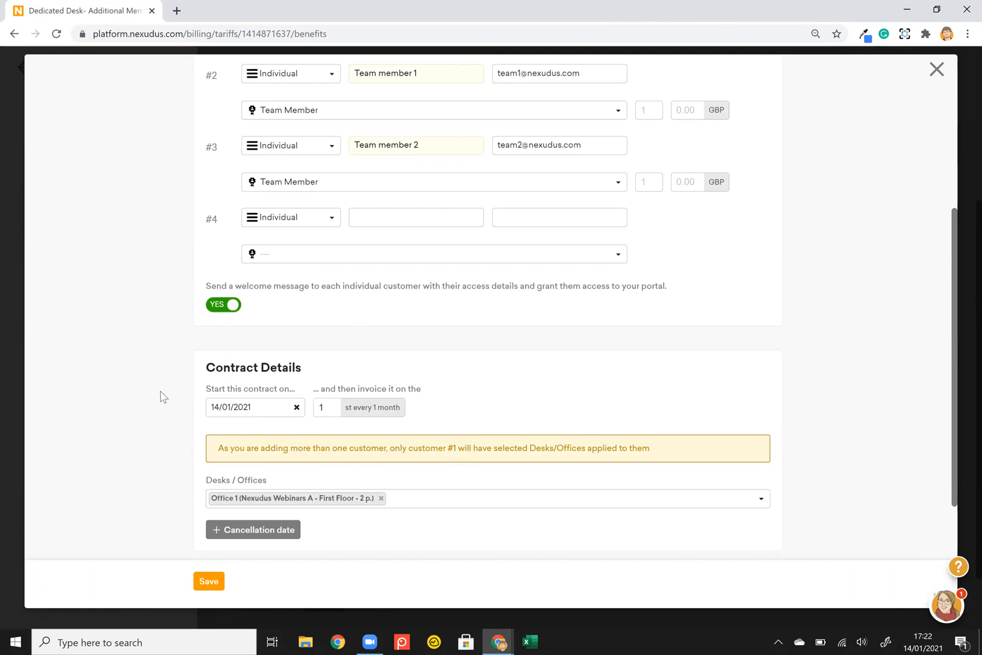
{"action": "scroll", "coordinate": [161, 397], "scroll_direction": "up", "scroll_amount": 2}
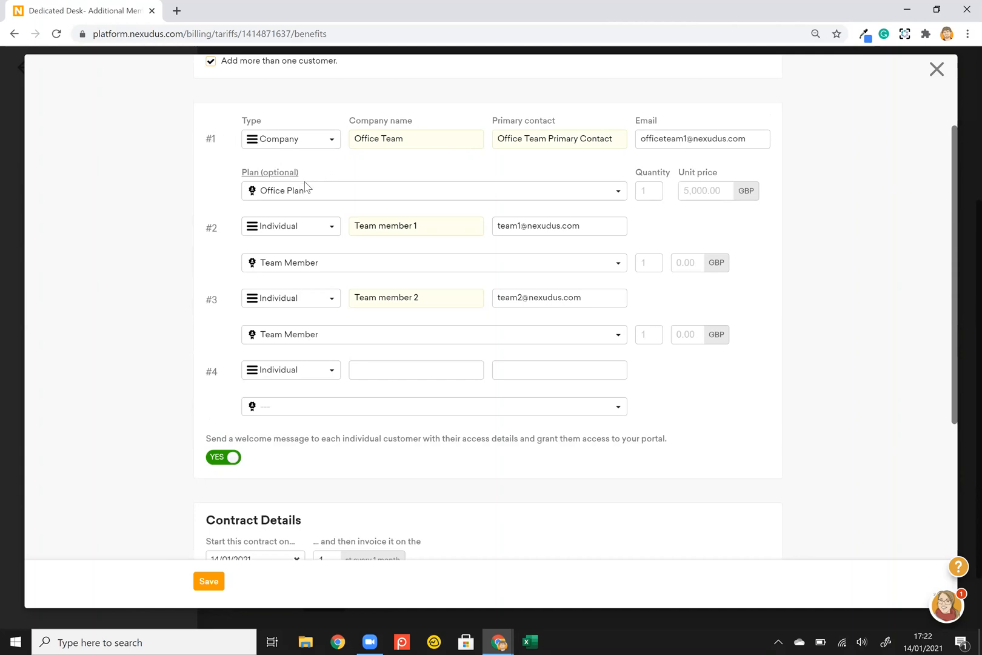
{"action": "scroll", "coordinate": [151, 282], "scroll_direction": "down", "scroll_amount": 2}
{"action": "scroll", "coordinate": [151, 282], "scroll_direction": "down", "scroll_amount": 1}
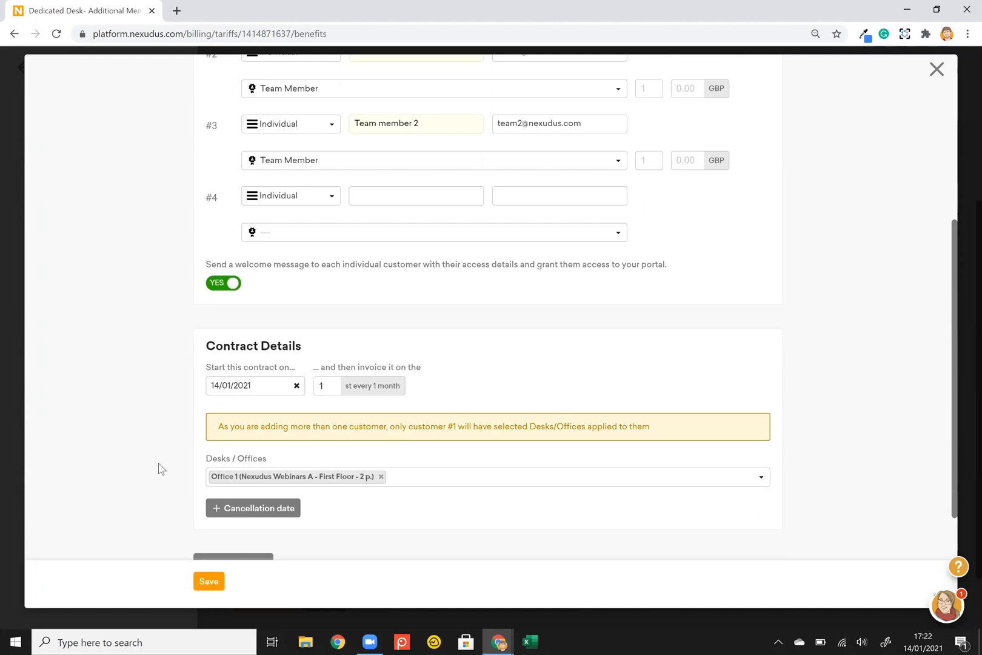
{"action": "scroll", "coordinate": [159, 468], "scroll_direction": "down", "scroll_amount": 2}
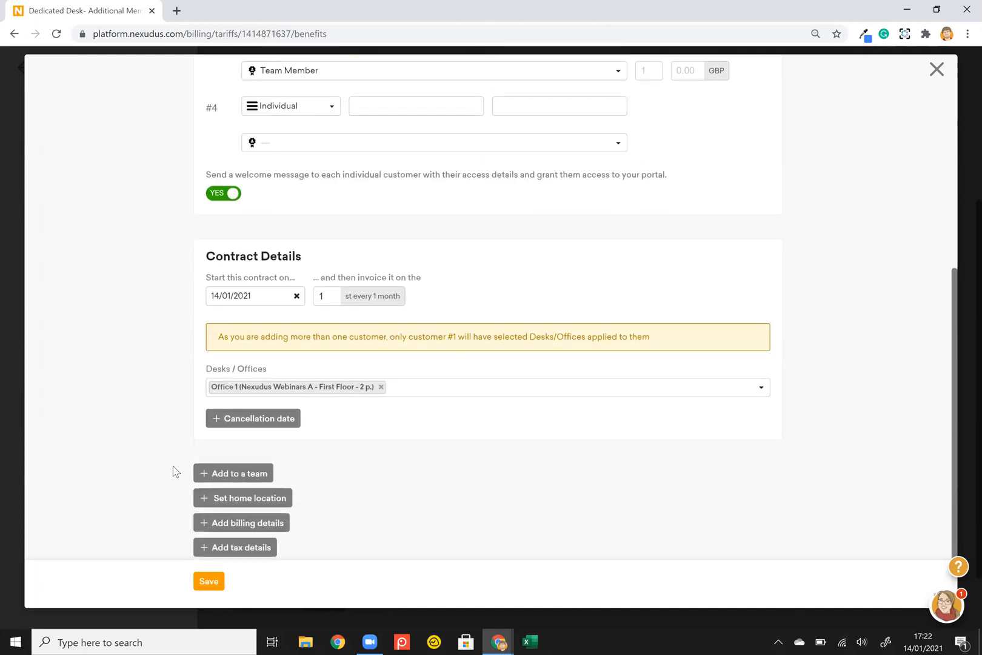
Add the customers to a new team named Office Team at Nexudus Webinars B.
{"action": "left_click", "coordinate": [215, 477]}
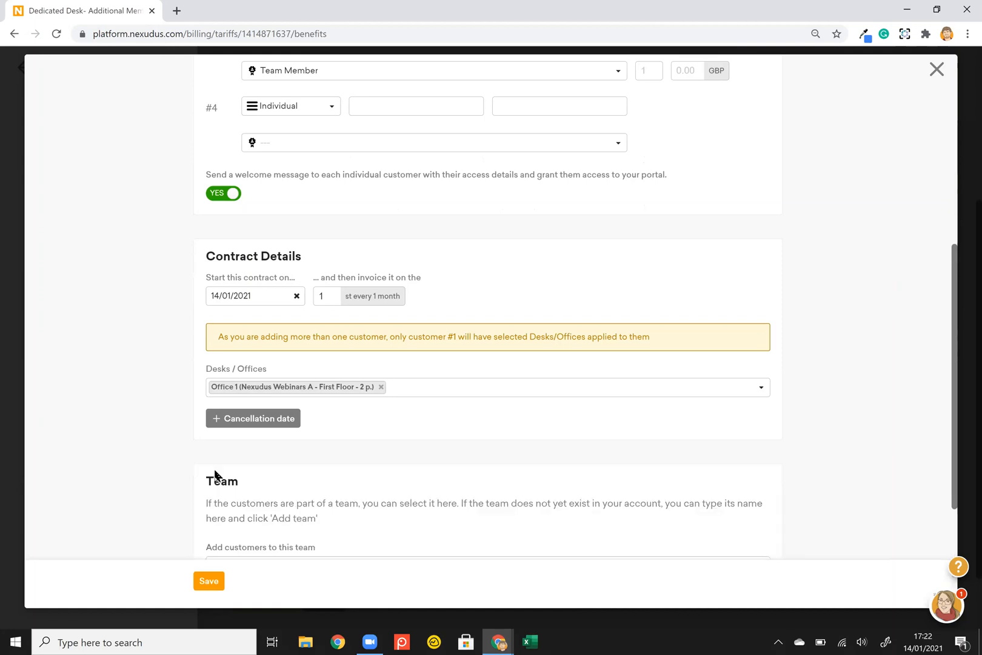
{"action": "scroll", "coordinate": [180, 483], "scroll_direction": "down", "scroll_amount": 2}
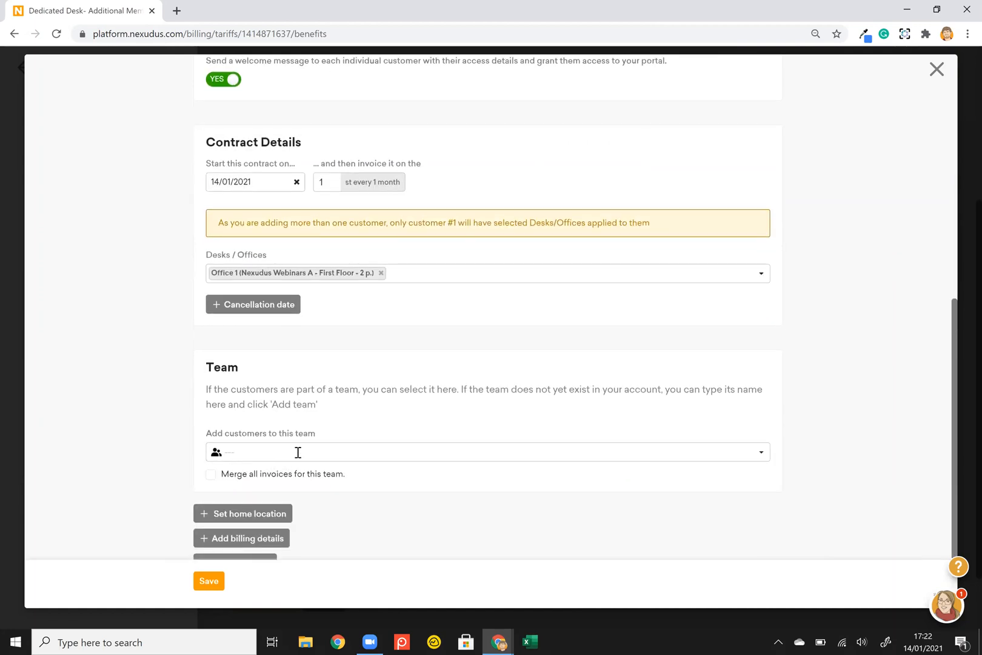
{"action": "left_click", "coordinate": [298, 452]}
{"action": "type", "text": "Offi"}
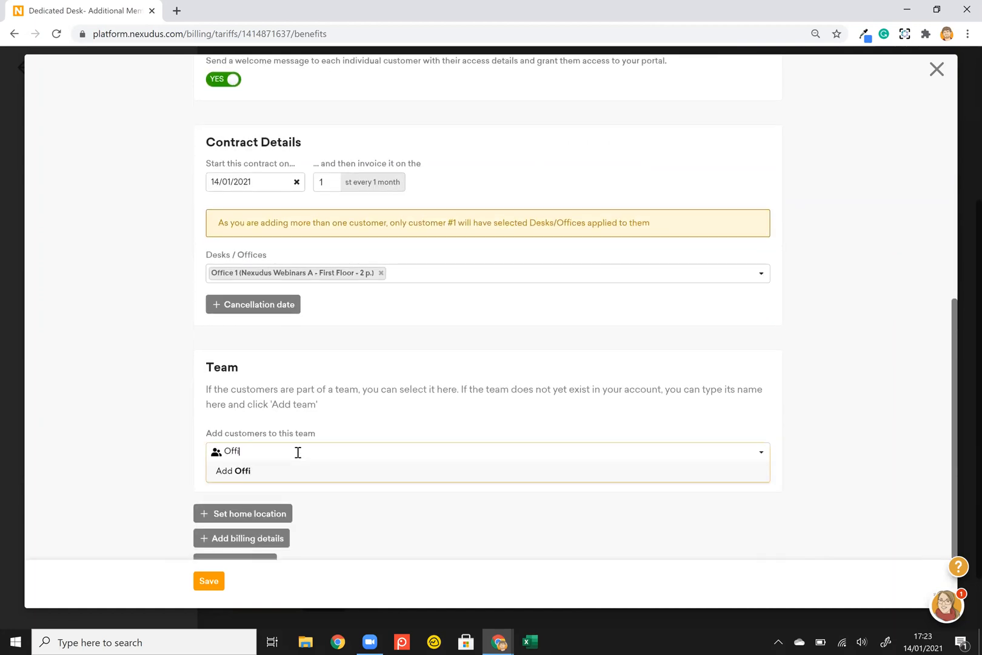
{"action": "type", "text": "ce Team"}
{"action": "left_click", "coordinate": [238, 472]}
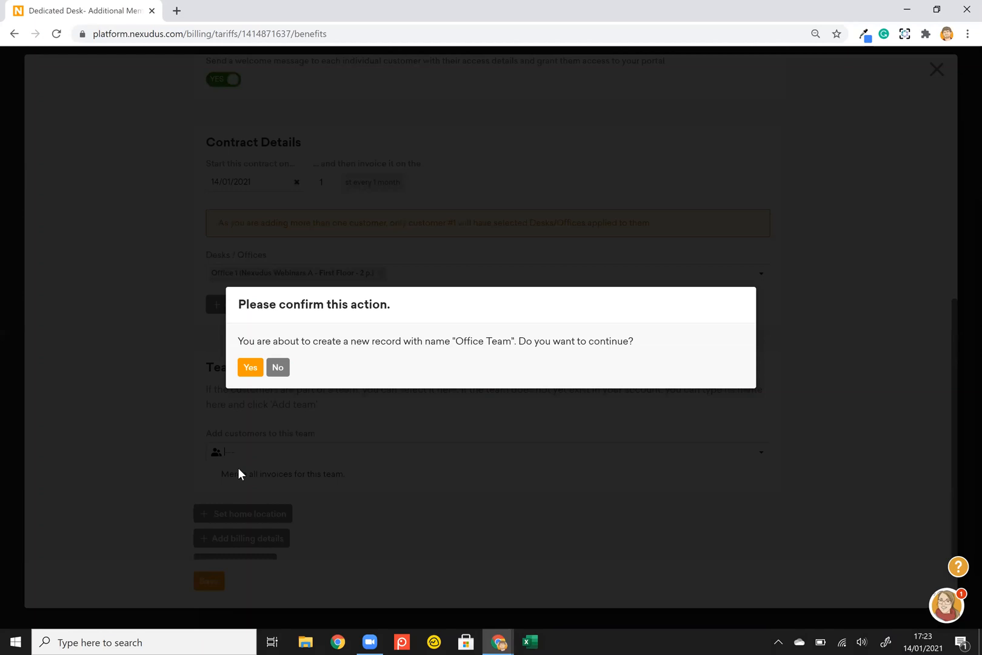
{"action": "left_click", "coordinate": [248, 368]}
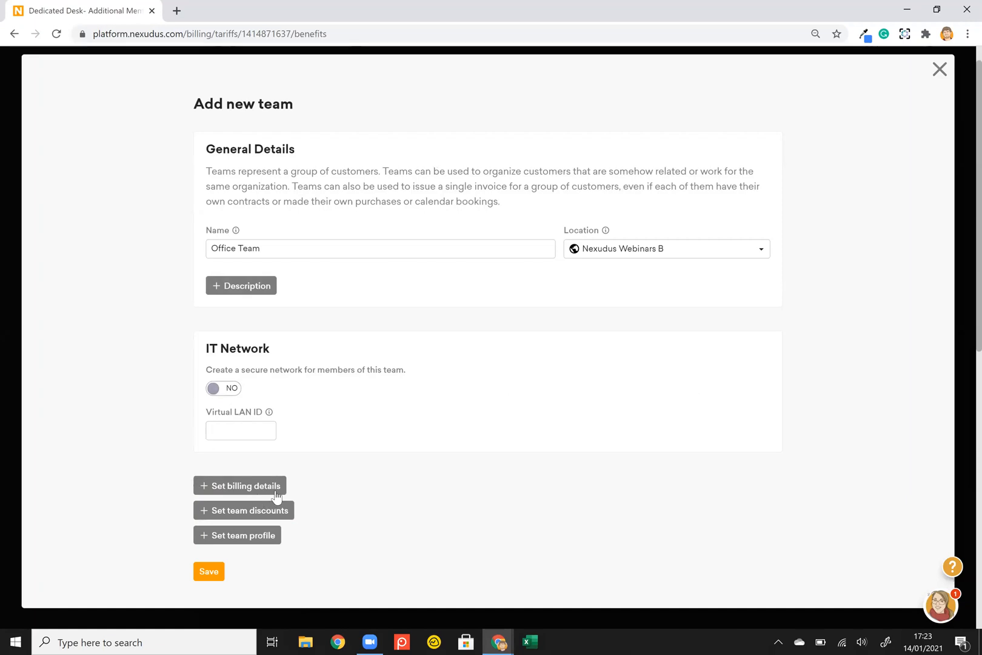
Save the Office Team team and all three new customers, then close the Create New panel.
{"action": "left_click", "coordinate": [215, 580]}
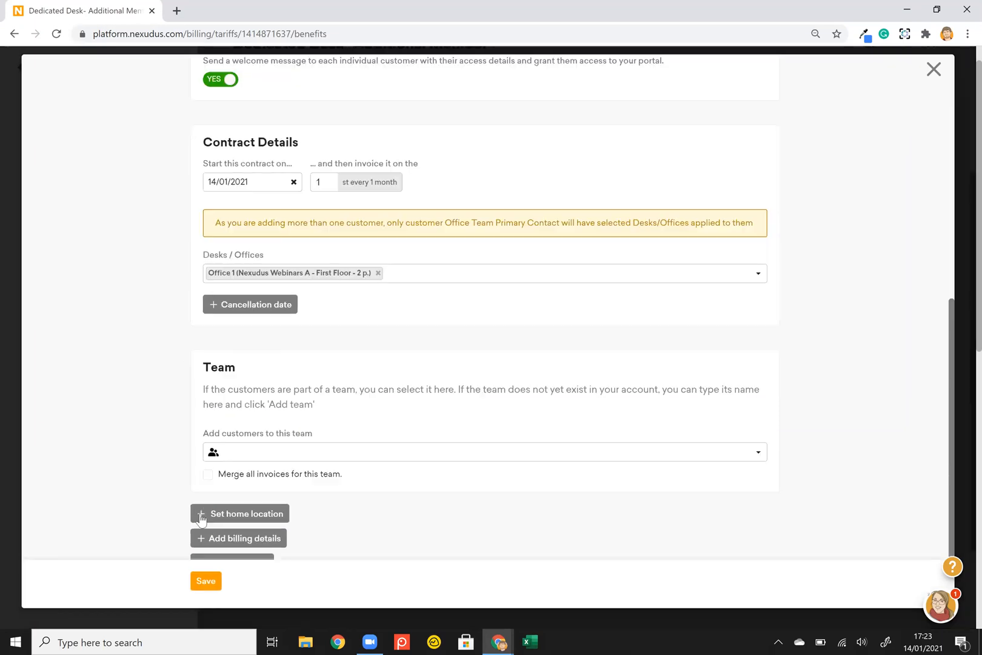
{"action": "scroll", "coordinate": [176, 371], "scroll_direction": "up", "scroll_amount": 8}
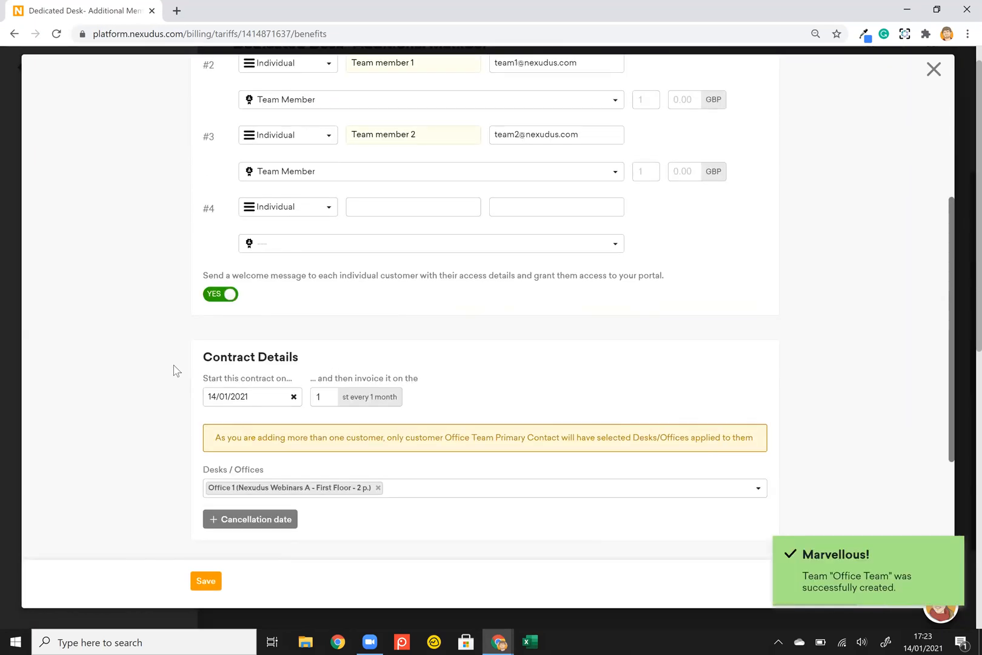
{"action": "scroll", "coordinate": [176, 370], "scroll_direction": "up", "scroll_amount": 1}
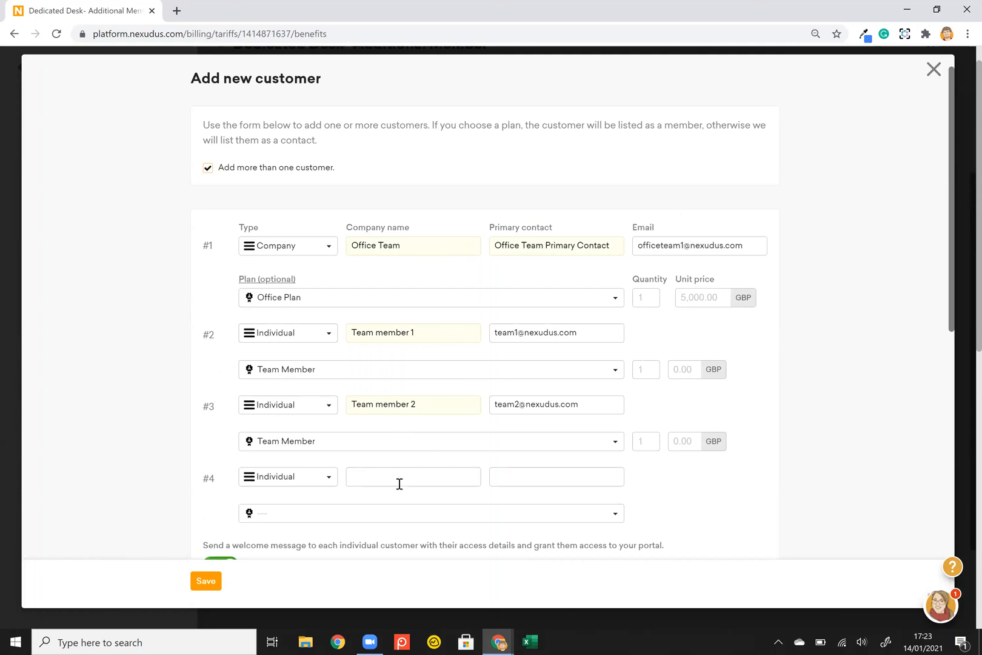
{"action": "key", "text": "alt+Tab"}
{"action": "left_click", "coordinate": [206, 581]}
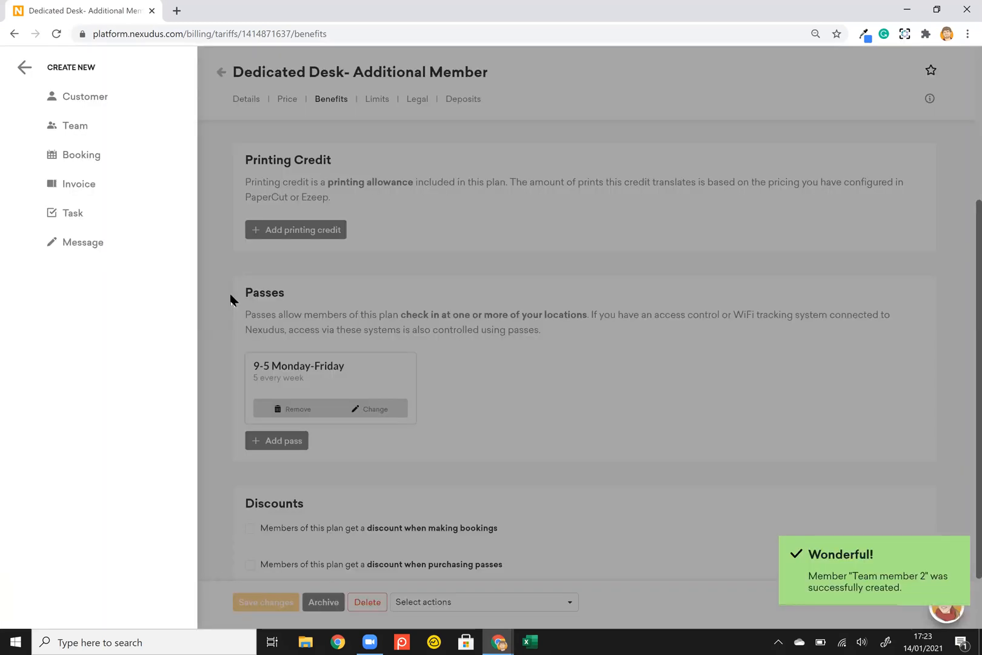
{"action": "left_click", "coordinate": [198, 286]}
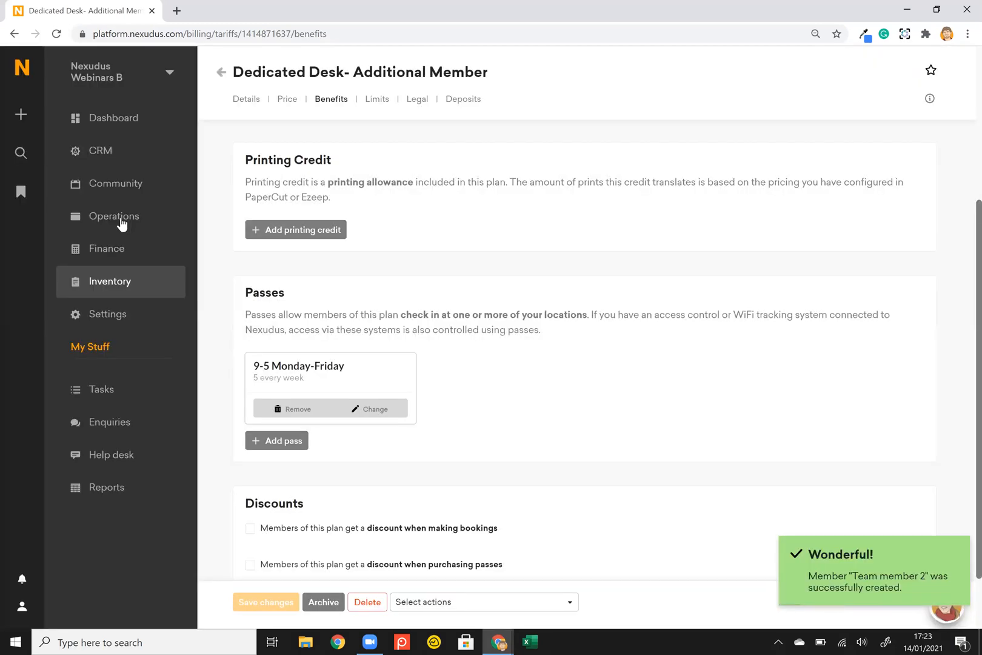
From Team member 1's record, open Office Team's Team billing settings.
{"action": "left_click", "coordinate": [163, 205]}
{"action": "left_click", "coordinate": [304, 148]}
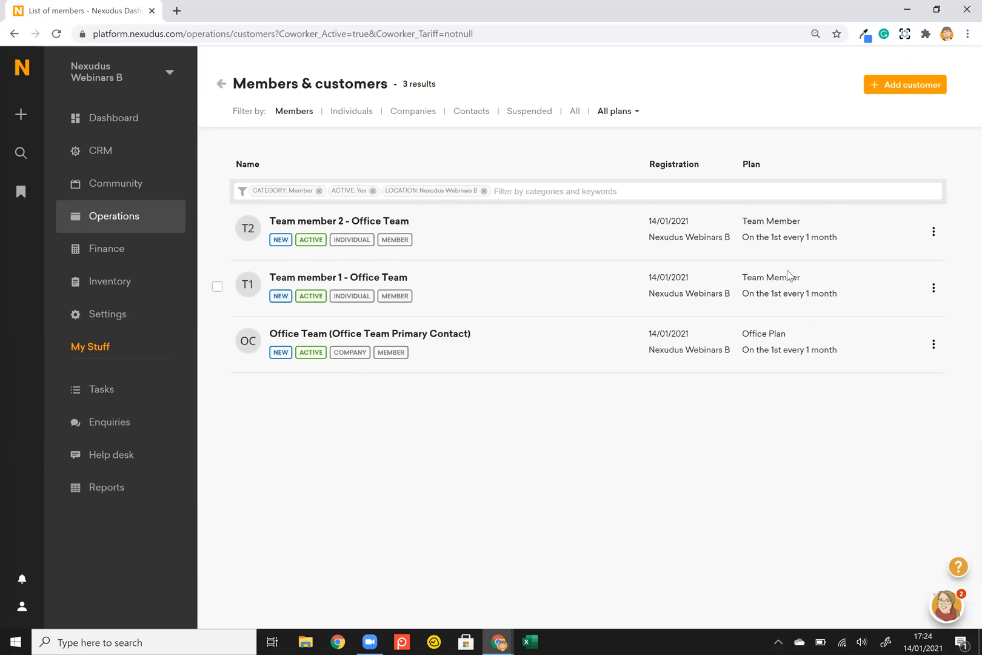
{"action": "left_click", "coordinate": [339, 284]}
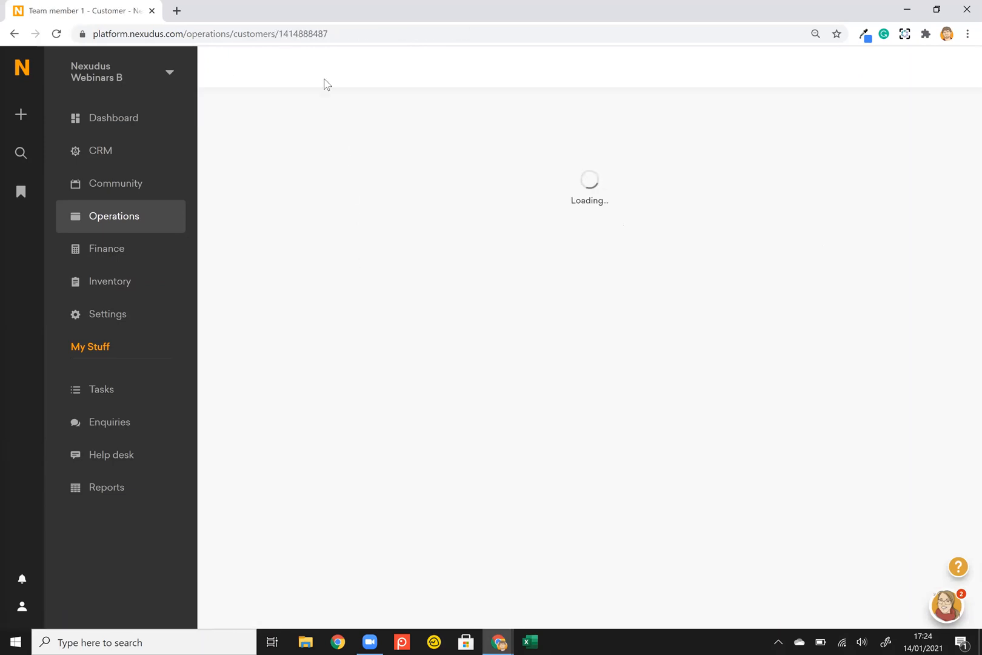
{"action": "left_click", "coordinate": [366, 102]}
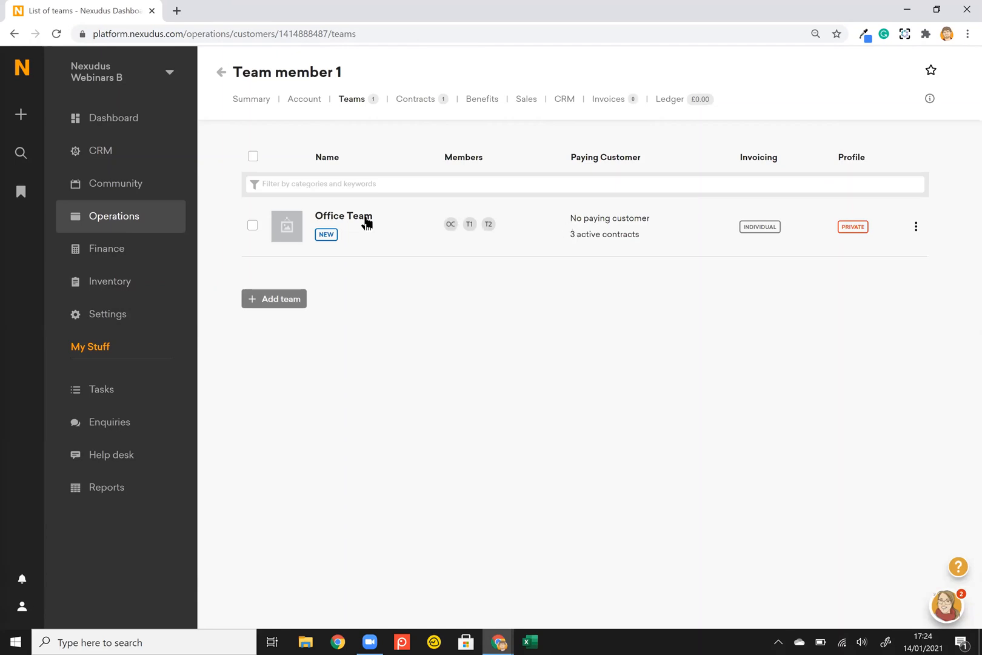
{"action": "left_click", "coordinate": [362, 222]}
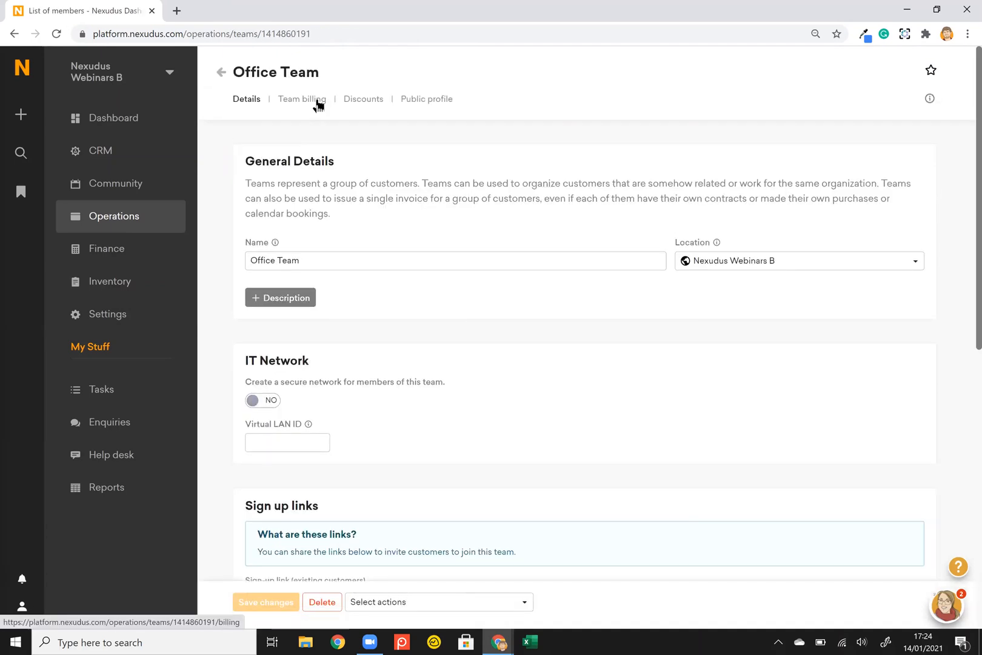
{"action": "left_click", "coordinate": [316, 102]}
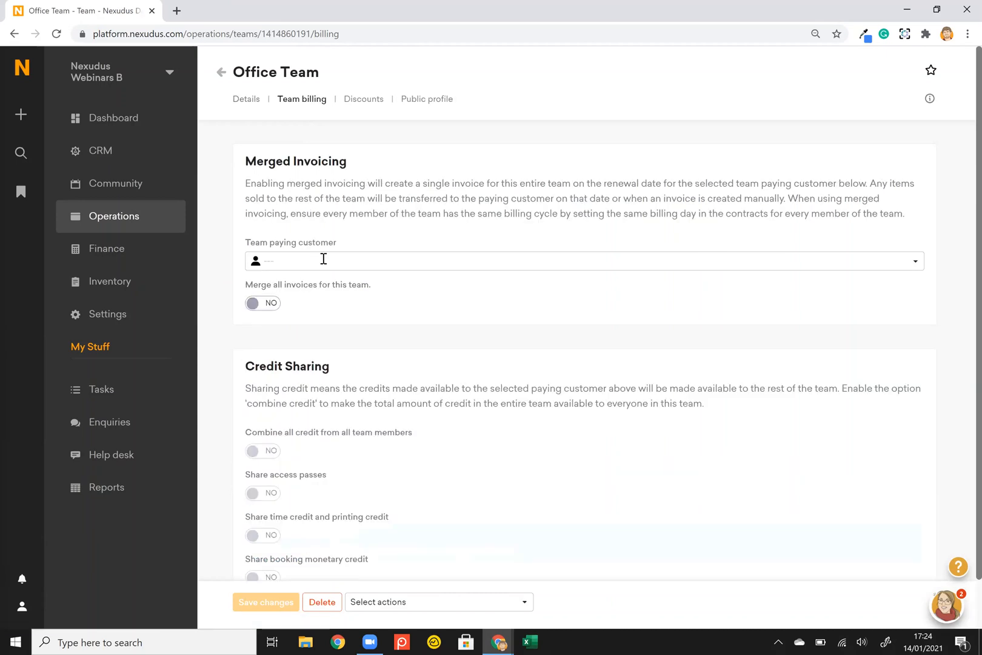
{"action": "left_click", "coordinate": [21, 113]}
{"action": "left_click", "coordinate": [92, 101]}
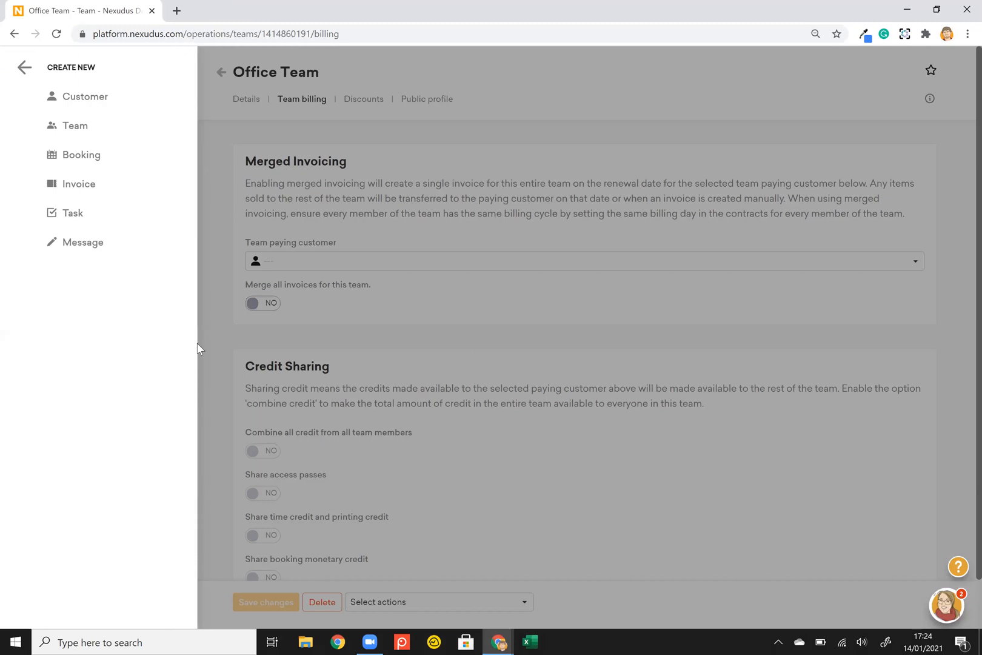
{"action": "scroll", "coordinate": [189, 355], "scroll_direction": "down", "scroll_amount": 2}
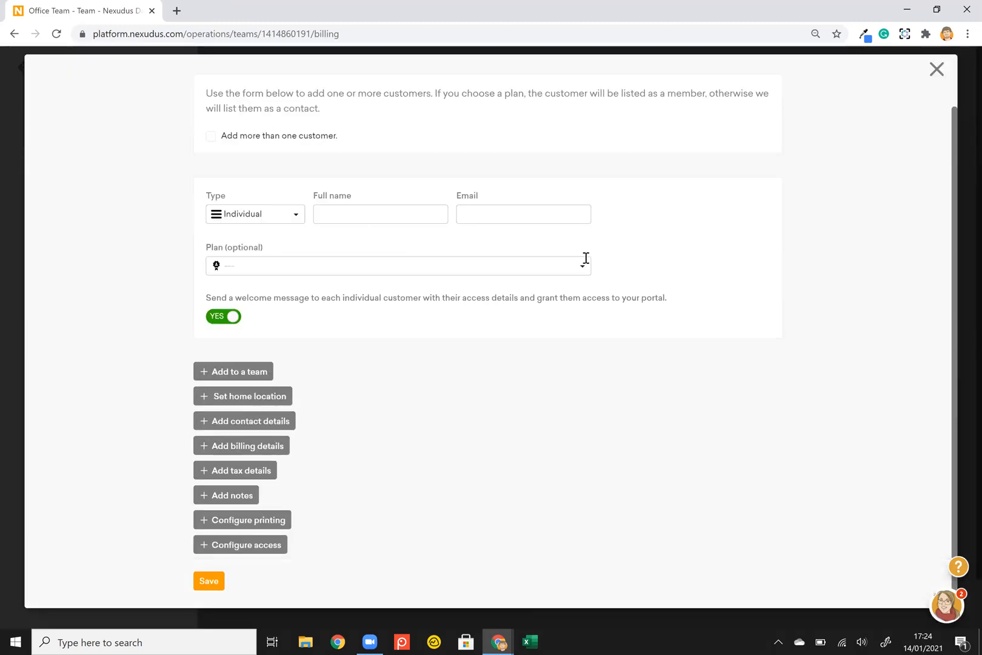
{"action": "left_click", "coordinate": [229, 373]}
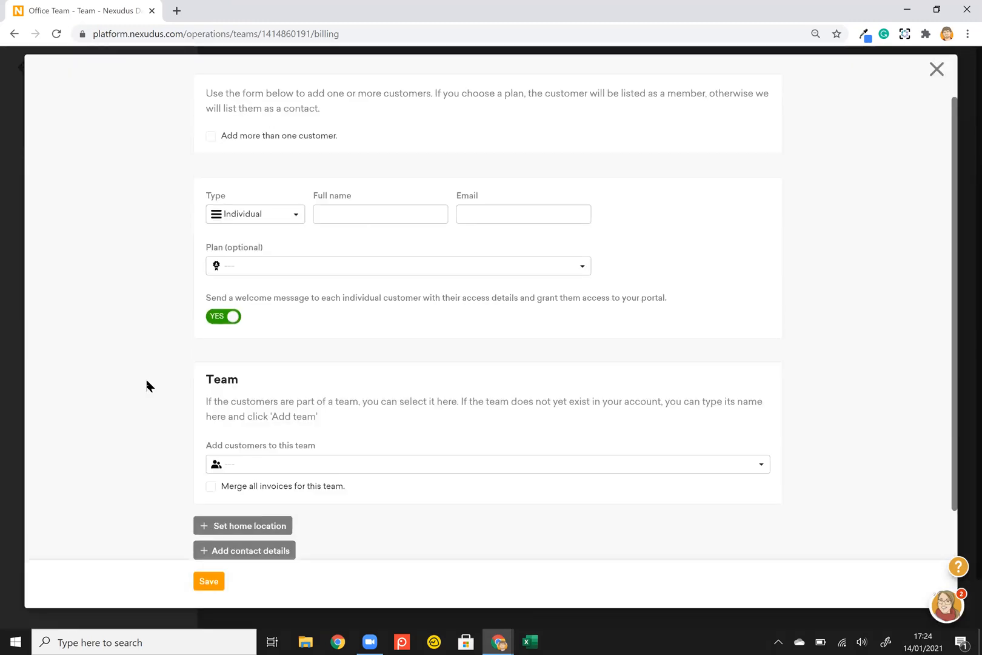
{"action": "left_click", "coordinate": [281, 463]}
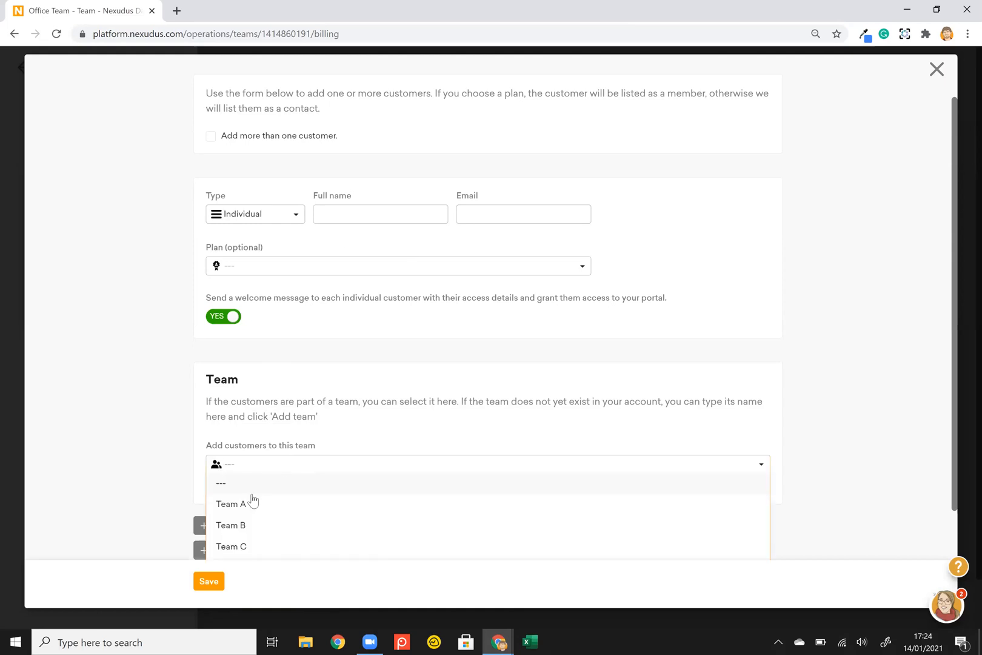
{"action": "left_click", "coordinate": [264, 506]}
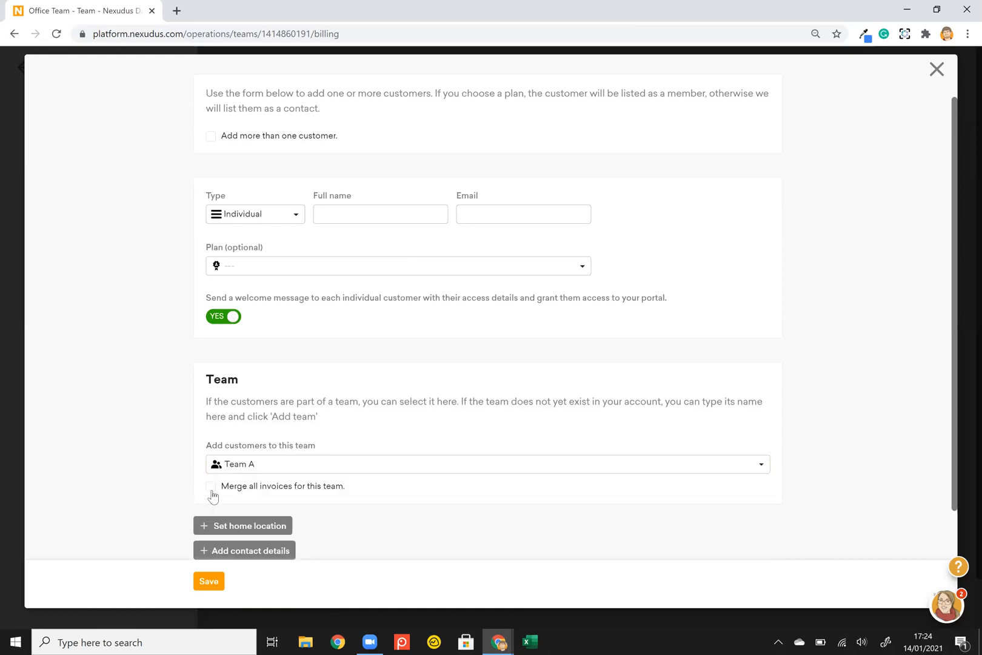
{"action": "left_click", "coordinate": [211, 487]}
{"action": "left_click", "coordinate": [938, 72]}
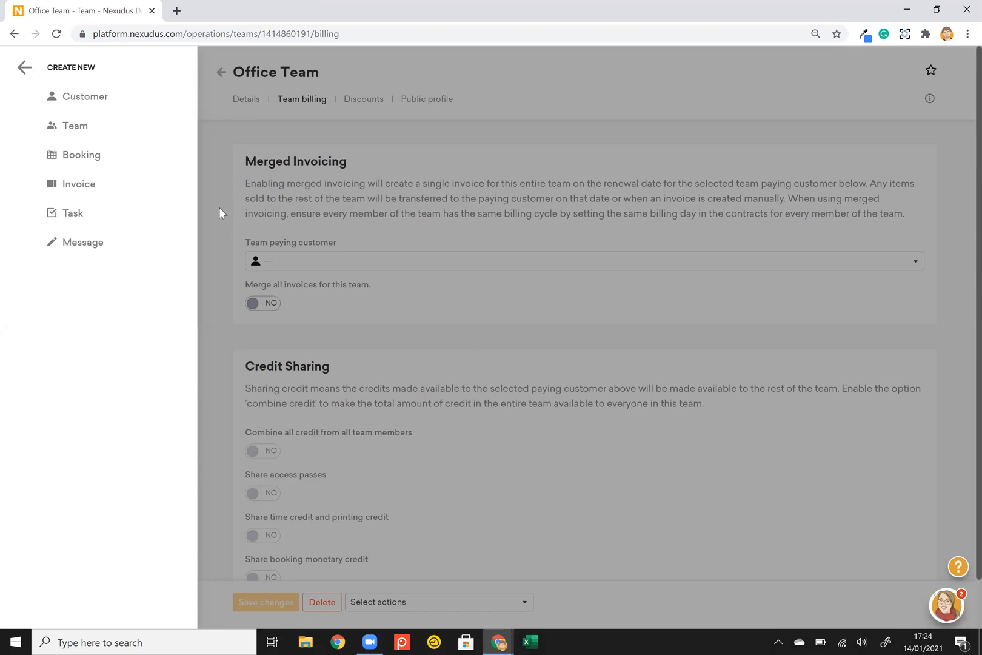
Turn on merged invoicing with Office Team's primary contact as paying customer, and save.
{"action": "left_click", "coordinate": [219, 208]}
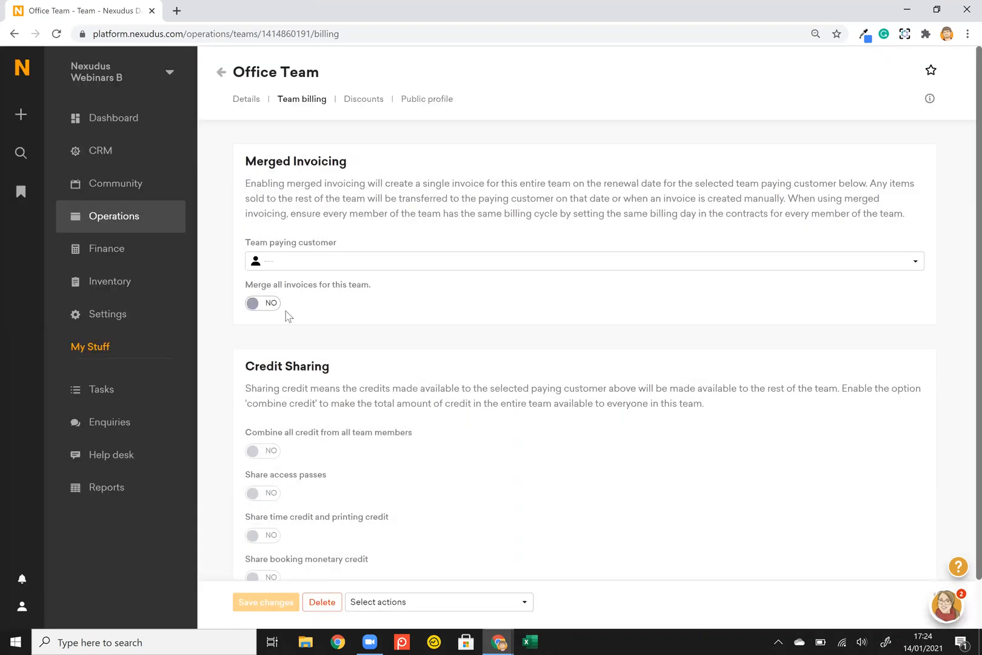
{"action": "left_click", "coordinate": [267, 304]}
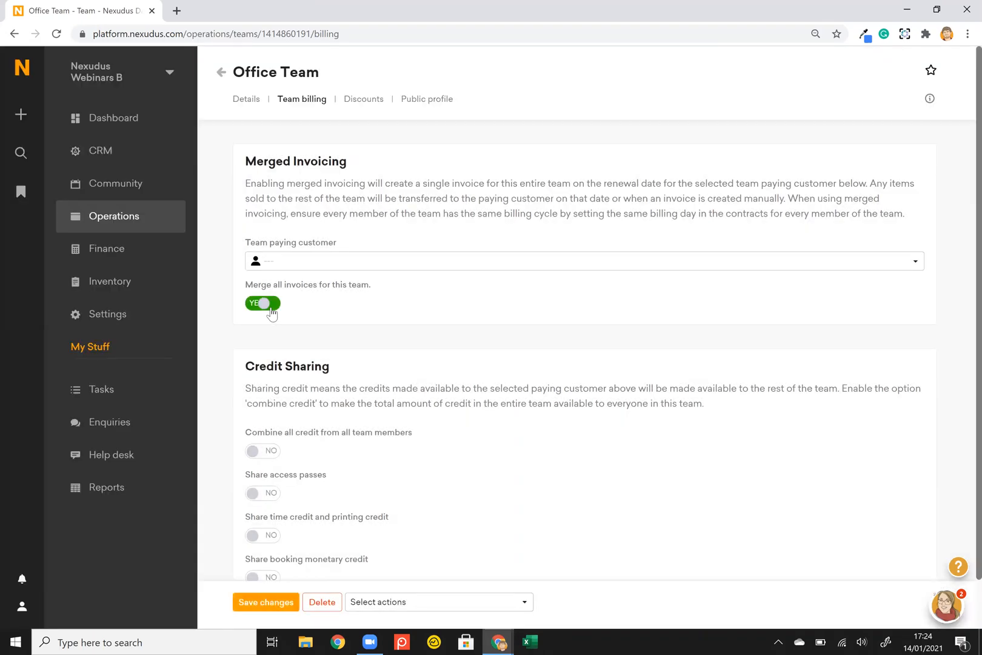
{"action": "left_click", "coordinate": [377, 267]}
{"action": "type", "text": "office"}
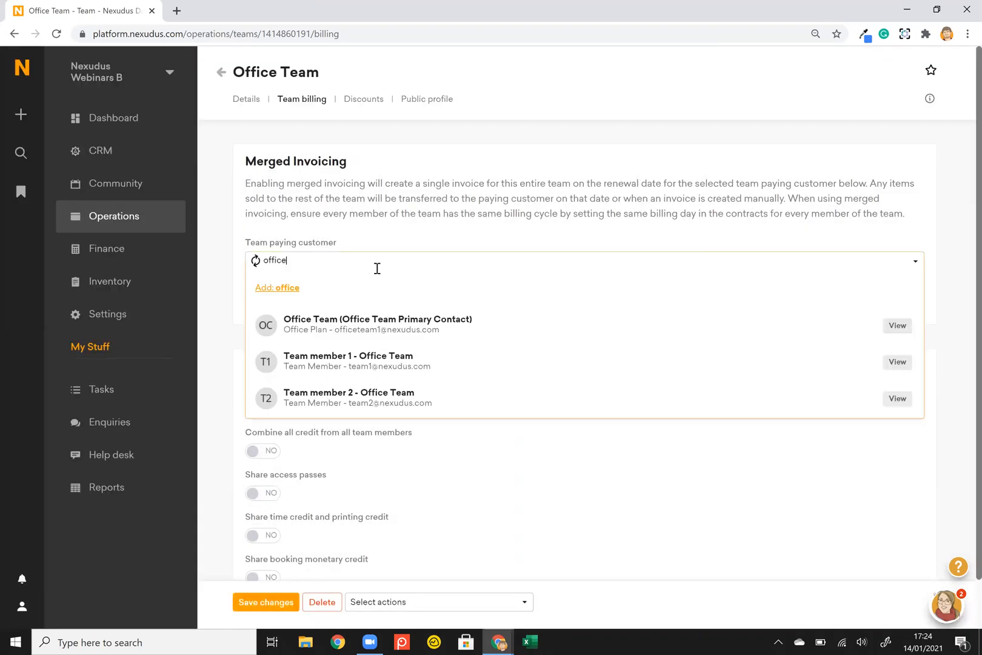
{"action": "left_click", "coordinate": [344, 322]}
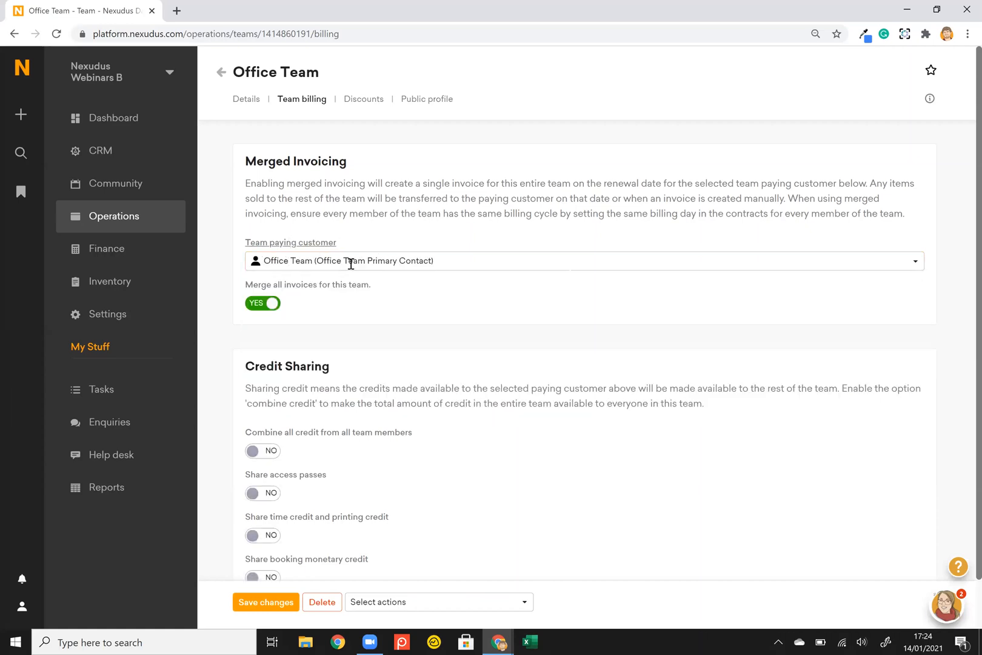
{"action": "left_click", "coordinate": [249, 602]}
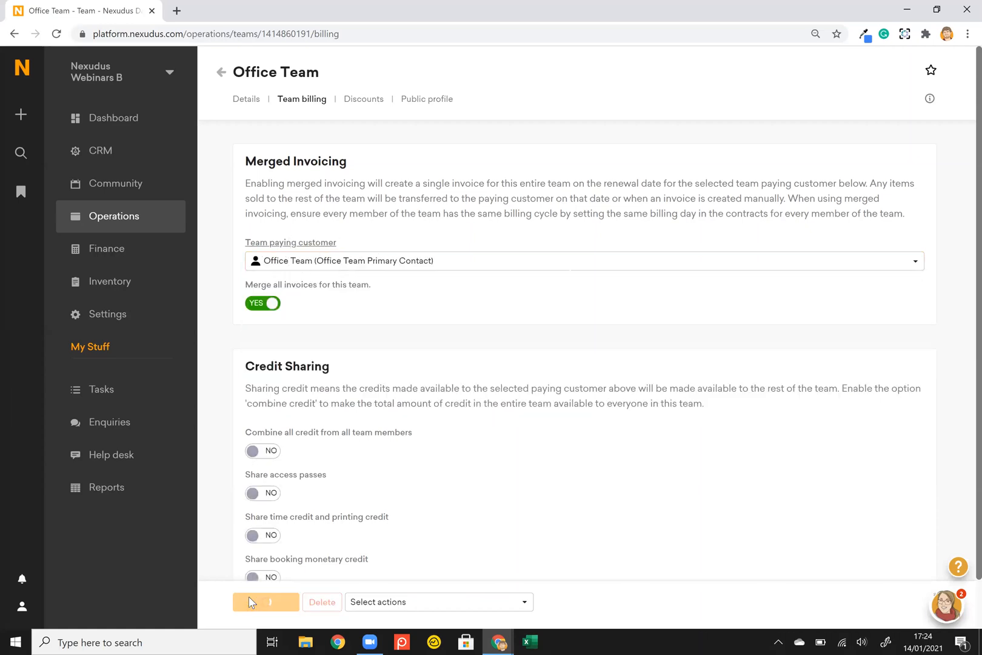
{"action": "left_click", "coordinate": [249, 103]}
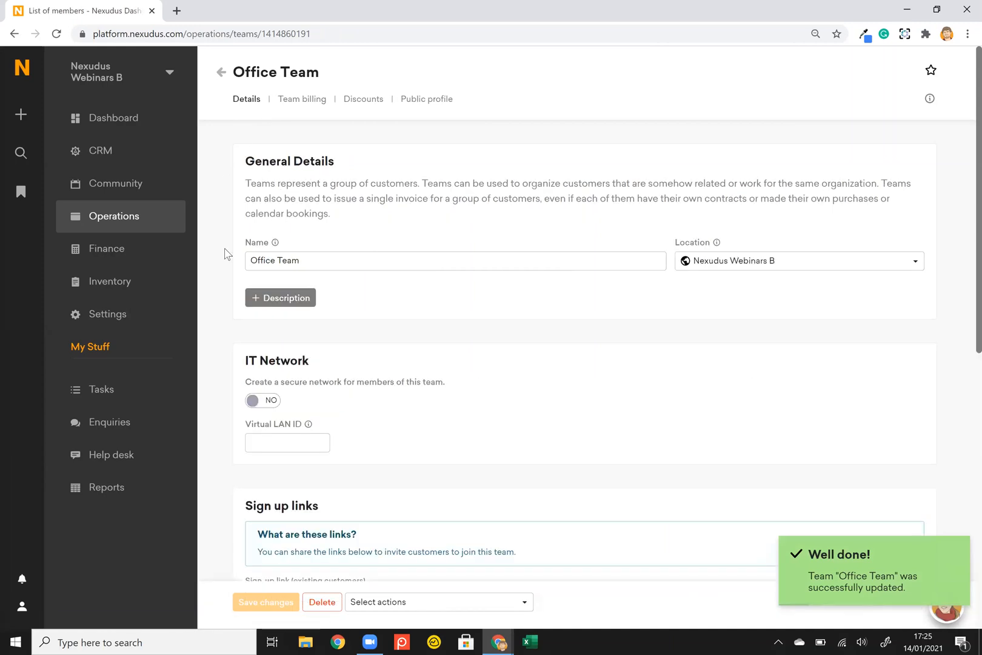
{"action": "scroll", "coordinate": [225, 253], "scroll_direction": "down", "scroll_amount": 1}
{"action": "scroll", "coordinate": [224, 254], "scroll_direction": "up", "scroll_amount": 1}
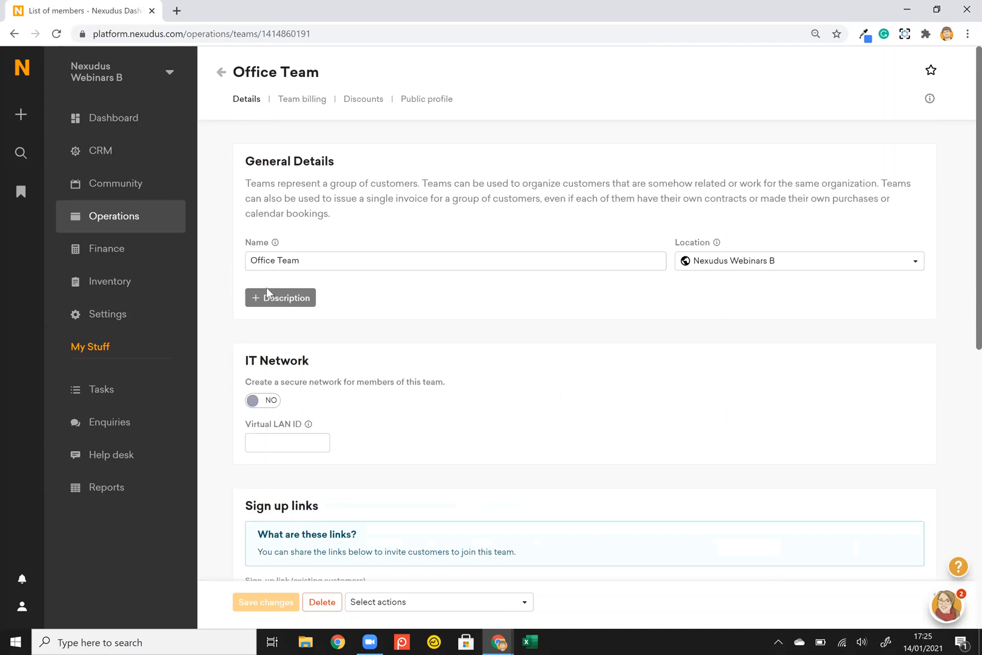
Add a Description field to Office Team's details and scroll down to the Sign up links.
{"action": "left_click", "coordinate": [269, 303]}
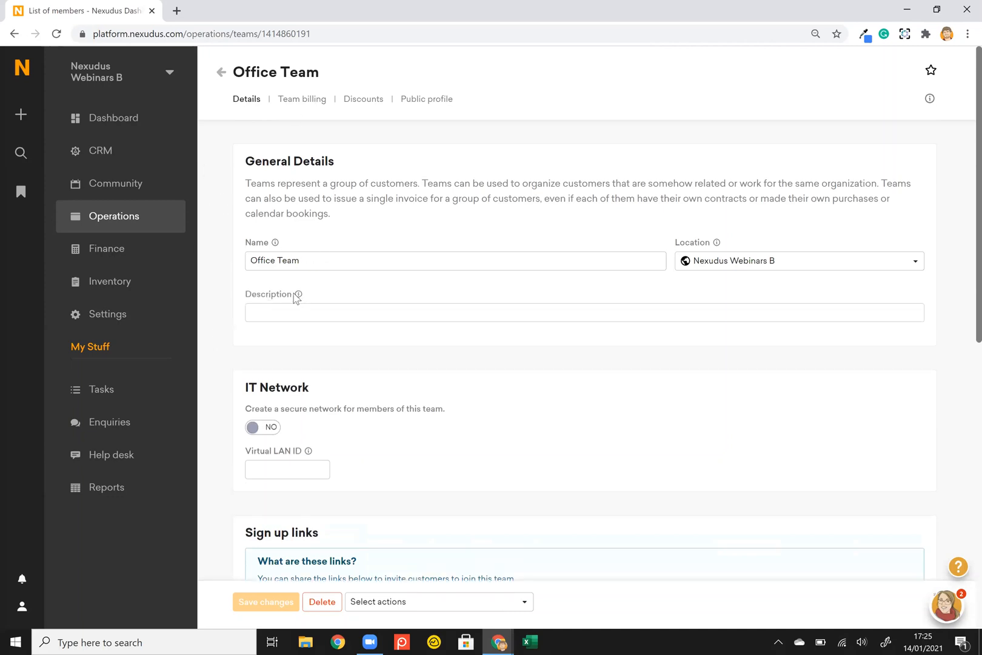
{"action": "mouse_move", "coordinate": [299, 297]}
{"action": "scroll", "coordinate": [219, 300], "scroll_direction": "down", "scroll_amount": 1}
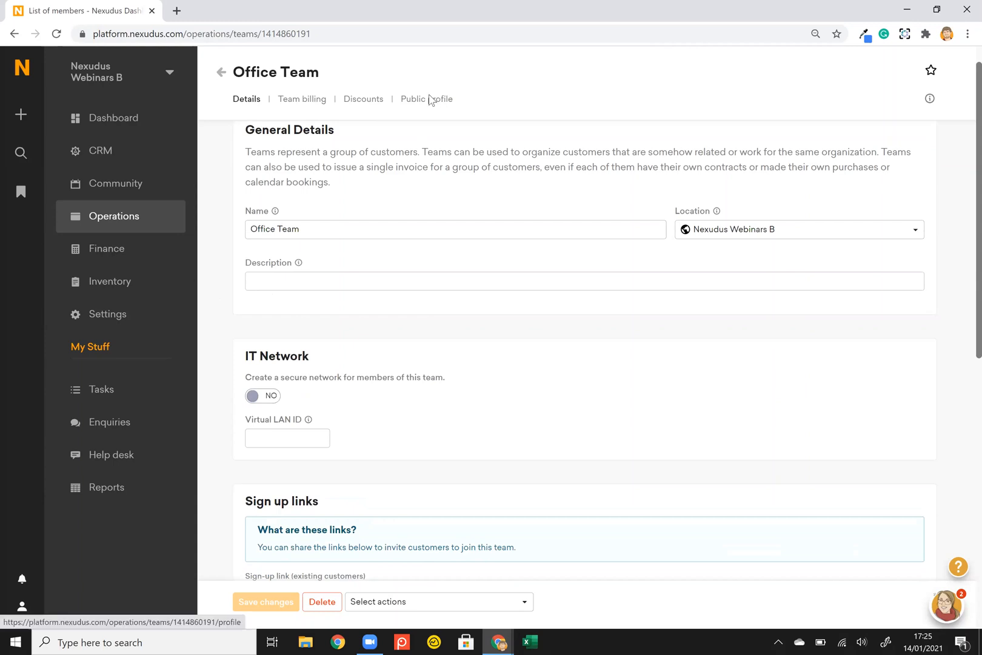
{"action": "scroll", "coordinate": [216, 253], "scroll_direction": "down", "scroll_amount": 5}
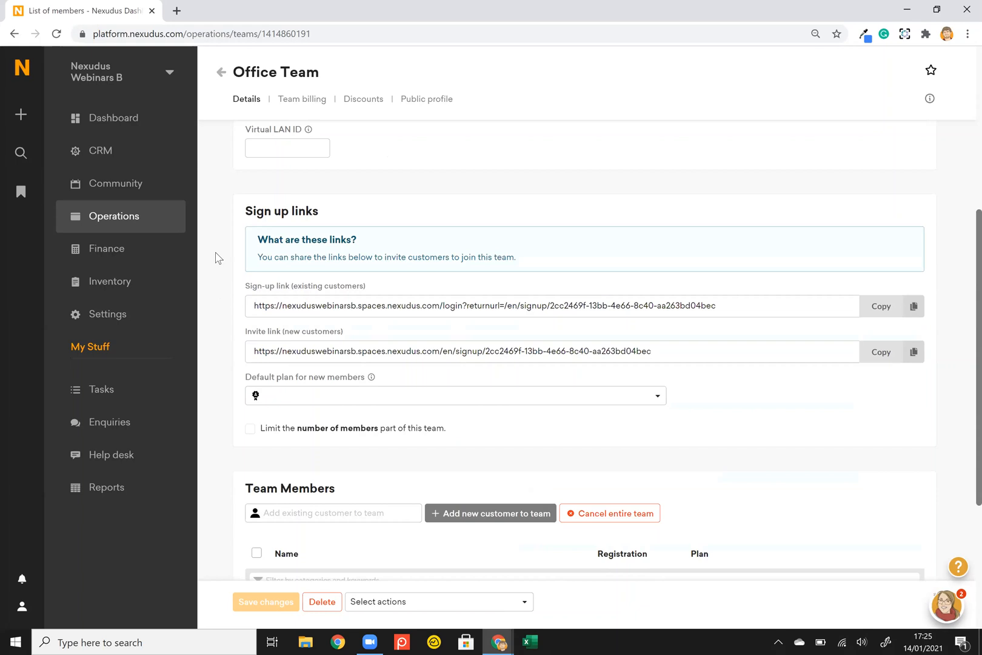
{"action": "scroll", "coordinate": [217, 258], "scroll_direction": "down", "scroll_amount": 1}
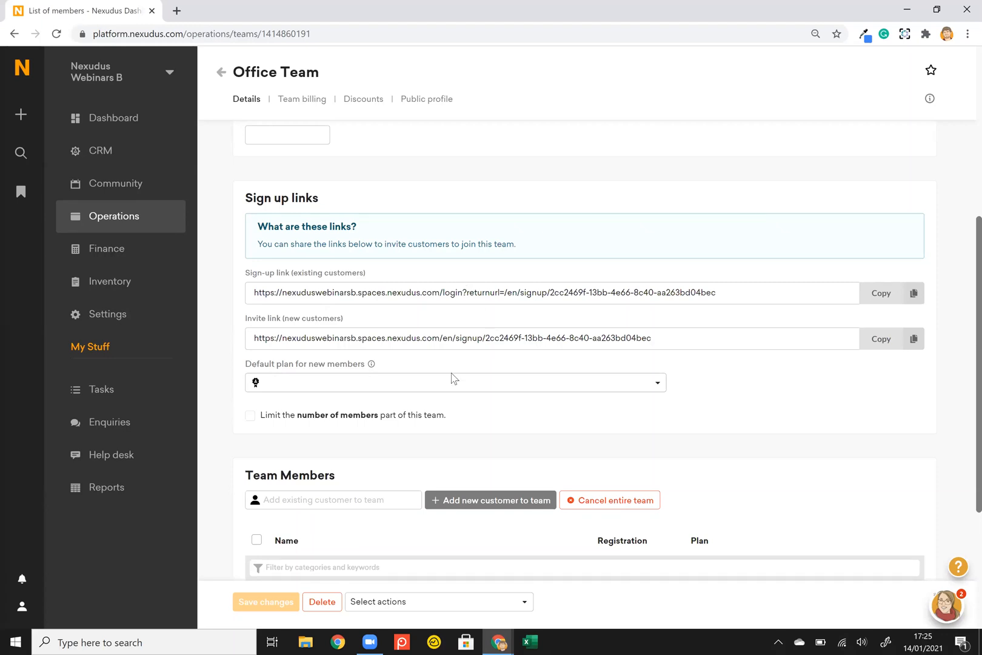
Make Team Member the default plan for new team members.
{"action": "left_click", "coordinate": [355, 378]}
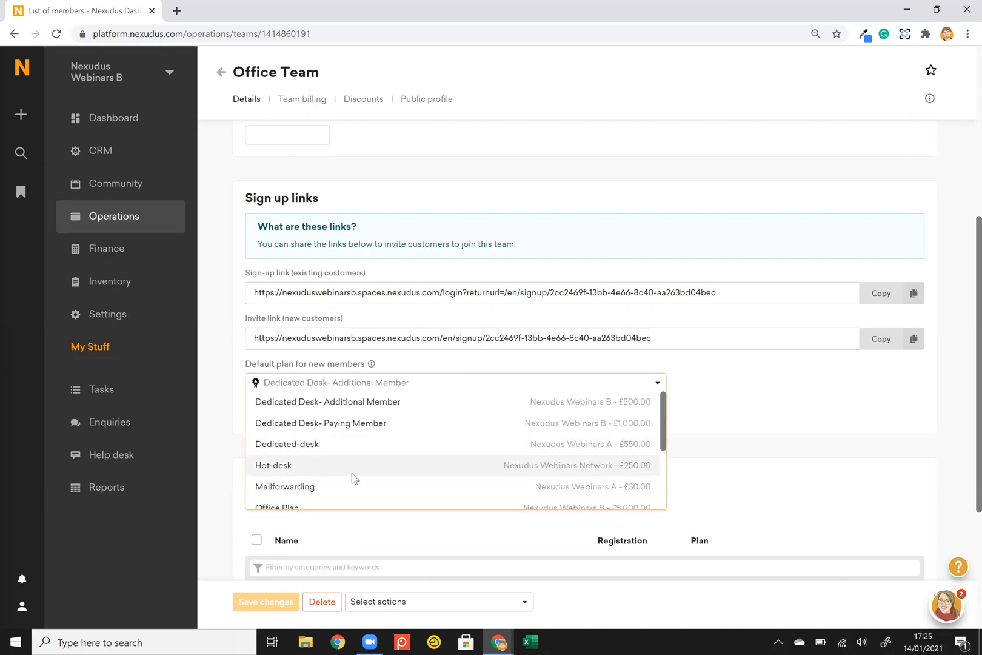
{"action": "scroll", "coordinate": [353, 477], "scroll_direction": "down", "scroll_amount": 1}
{"action": "scroll", "coordinate": [353, 478], "scroll_direction": "down", "scroll_amount": 1}
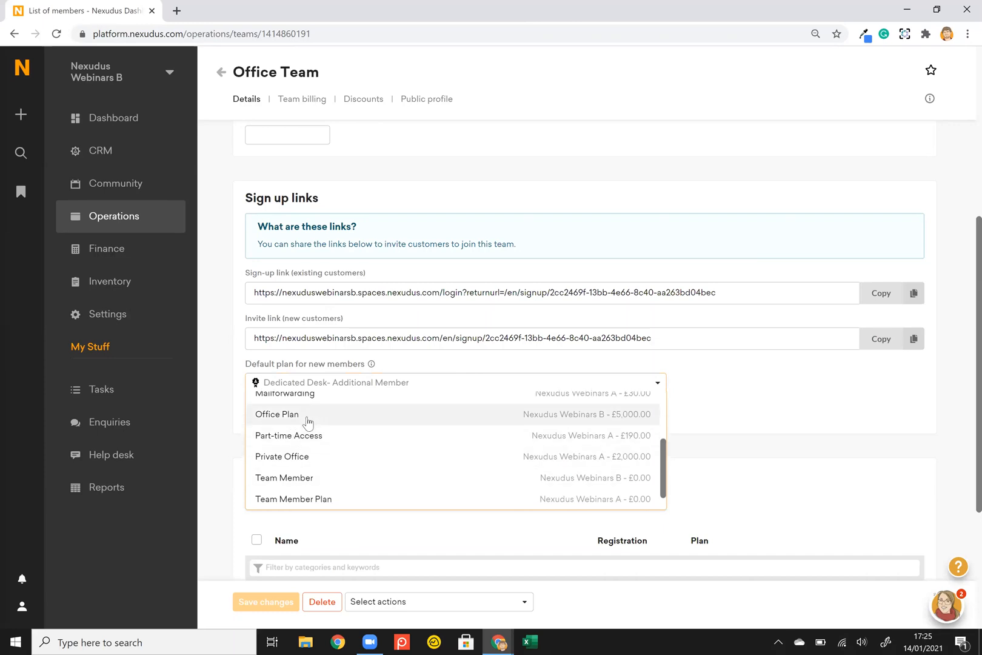
{"action": "left_click", "coordinate": [322, 479]}
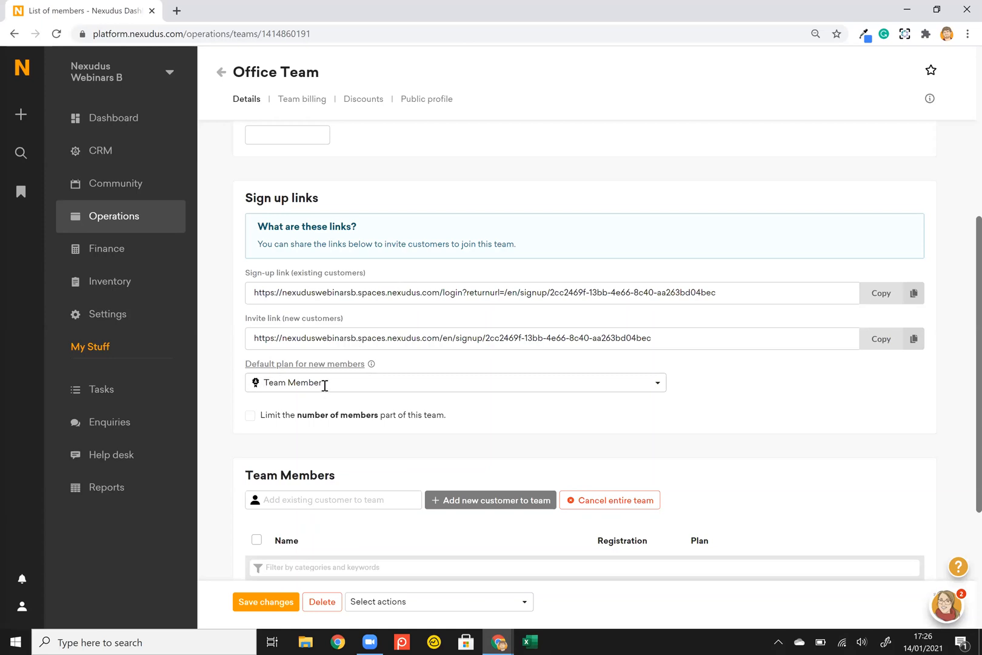
Limit the Office Team to a maximum of 10 members.
{"action": "left_click", "coordinate": [250, 416]}
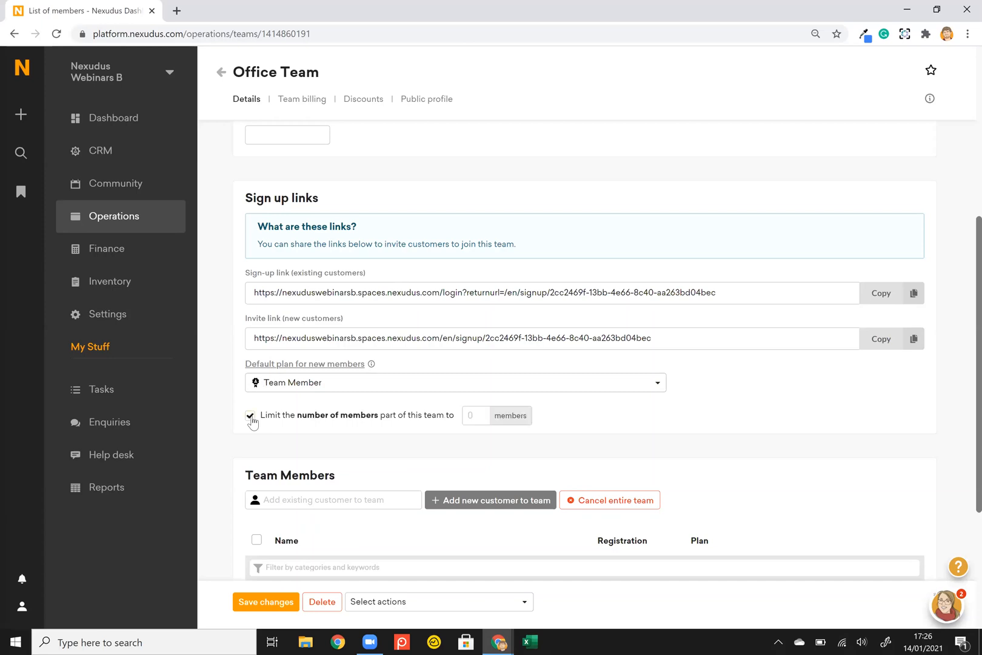
{"action": "left_click", "coordinate": [484, 413]}
{"action": "type", "text": "10"}
{"action": "key", "text": "alt+Tab"}
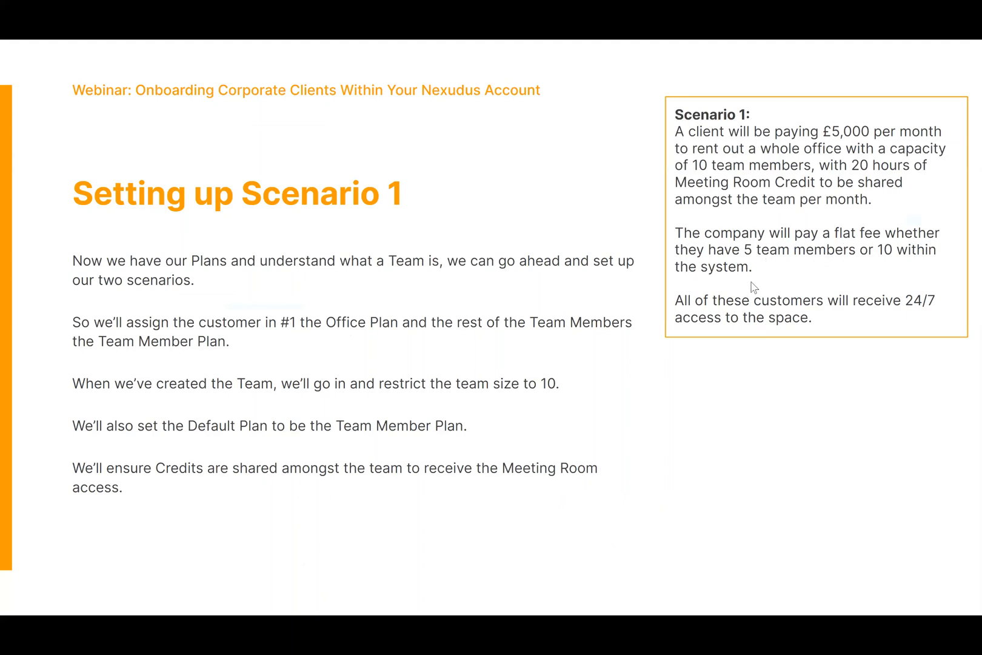
{"action": "key", "text": "alt+Tab"}
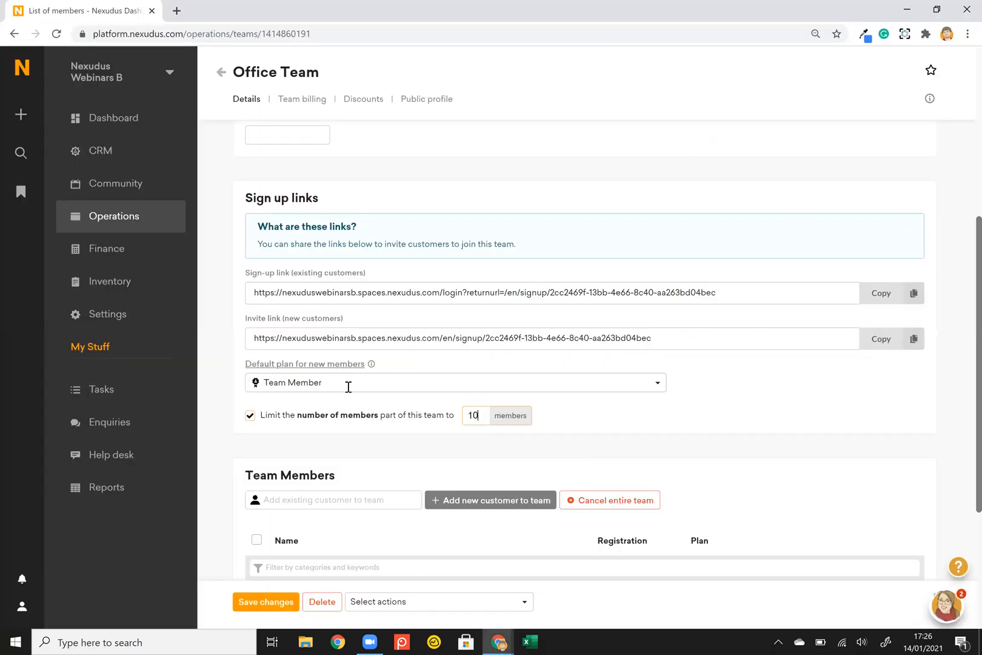
Save Office Team with the Team Member default plan and 10-member limit, then review its three listed members.
{"action": "left_click", "coordinate": [245, 602]}
{"action": "scroll", "coordinate": [220, 525], "scroll_direction": "down", "scroll_amount": 3}
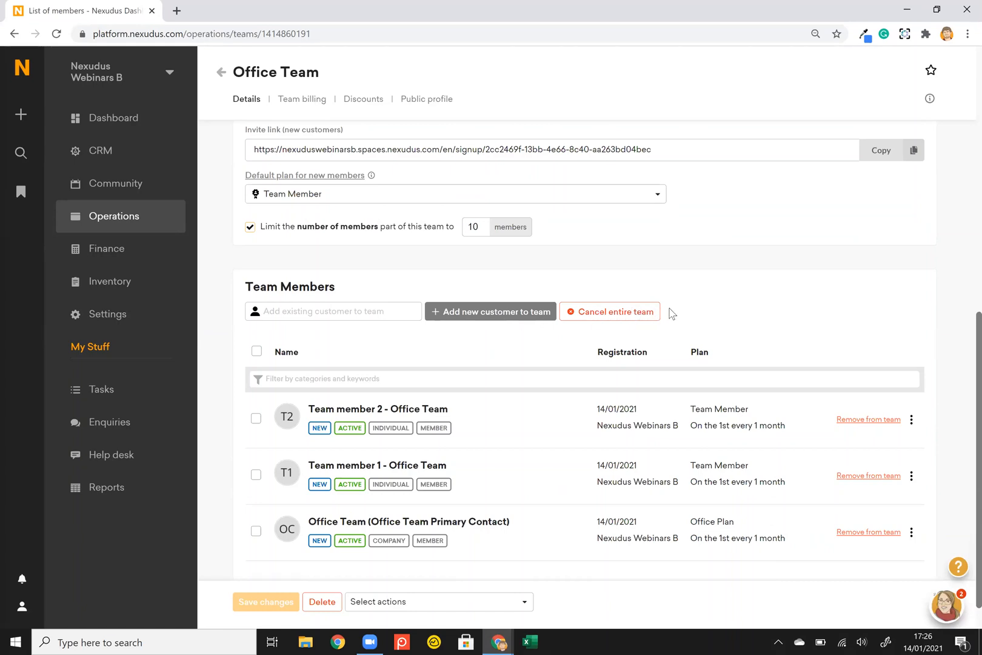
{"action": "scroll", "coordinate": [671, 312], "scroll_direction": "down", "scroll_amount": 1}
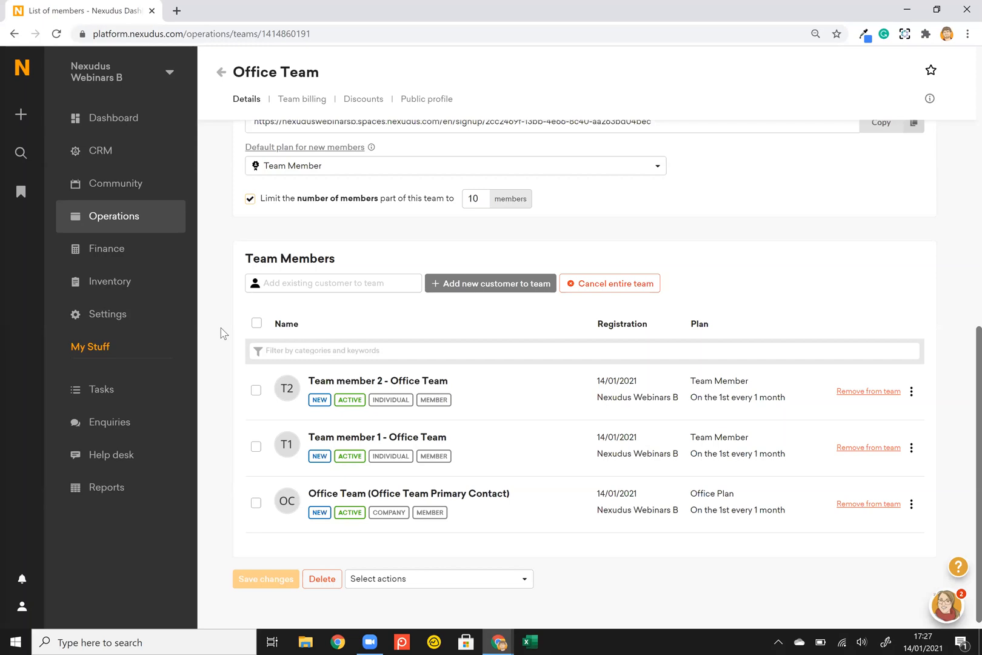
{"action": "scroll", "coordinate": [222, 332], "scroll_direction": "up", "scroll_amount": 10}
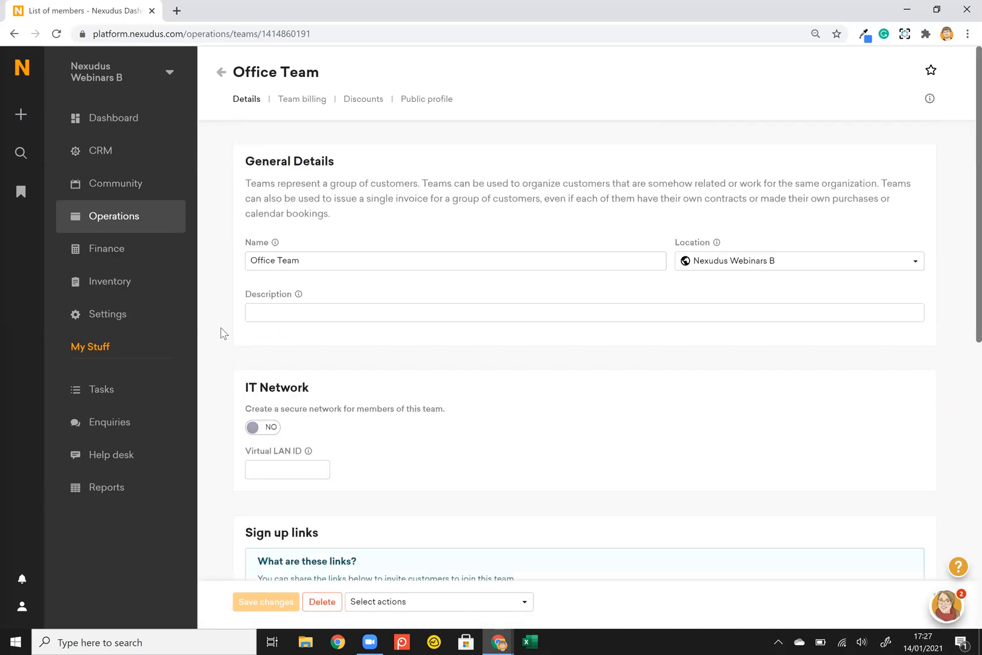
Turn on shared time and printing credit in Office Team's billing settings and save it.
{"action": "left_click", "coordinate": [319, 103]}
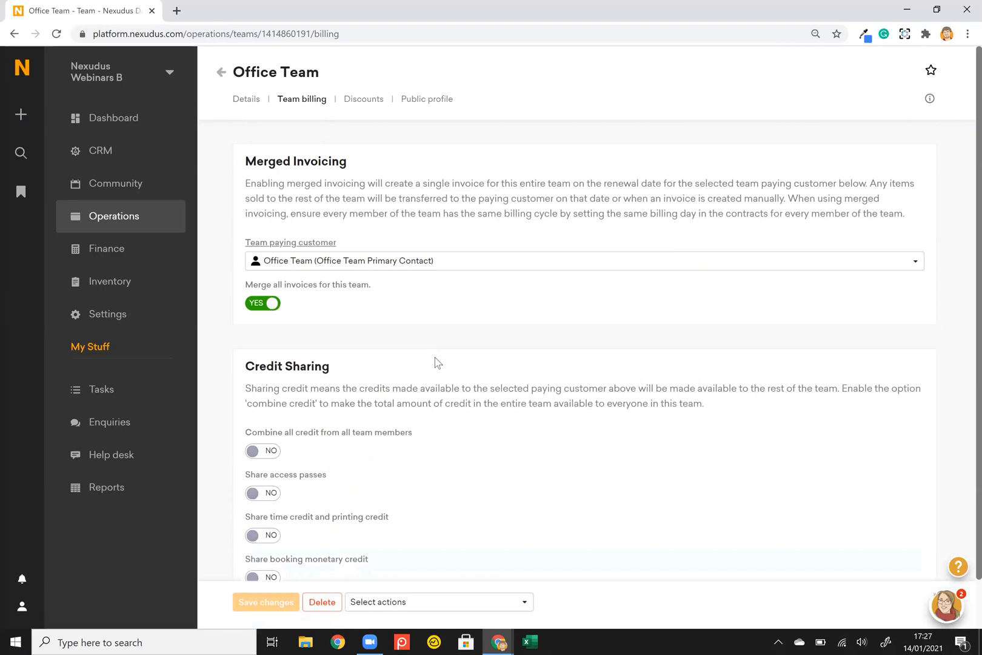
{"action": "scroll", "coordinate": [434, 362], "scroll_direction": "down", "scroll_amount": 2}
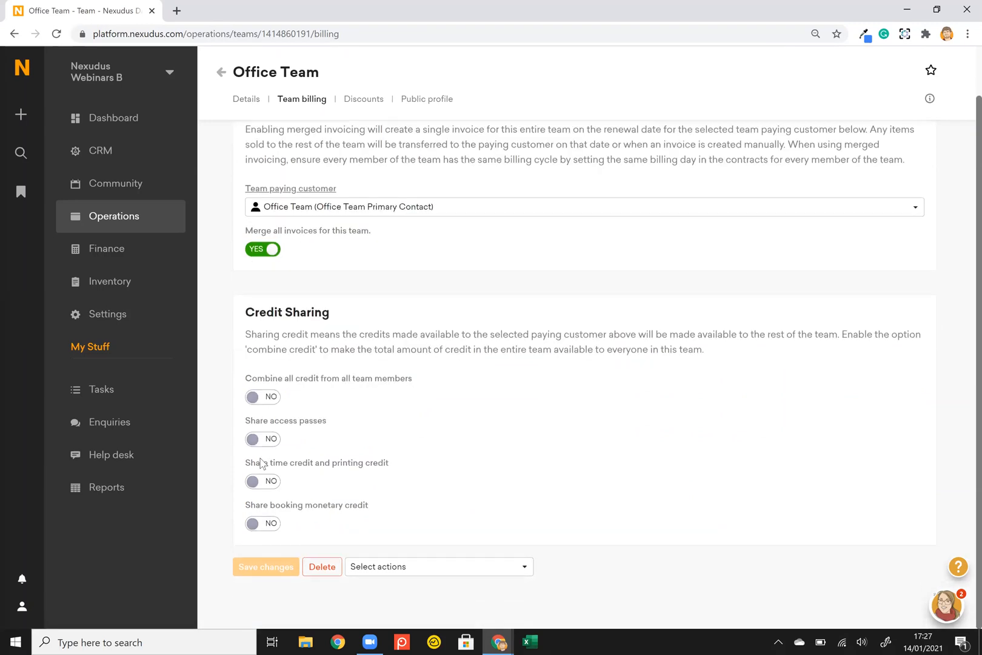
{"action": "left_click", "coordinate": [269, 483]}
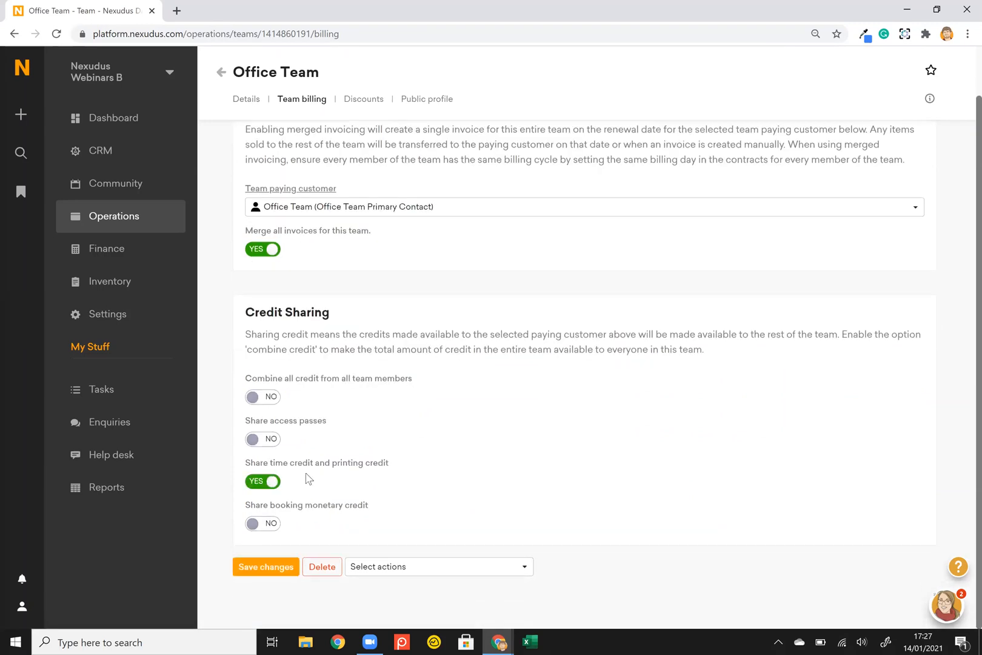
{"action": "left_click", "coordinate": [268, 571]}
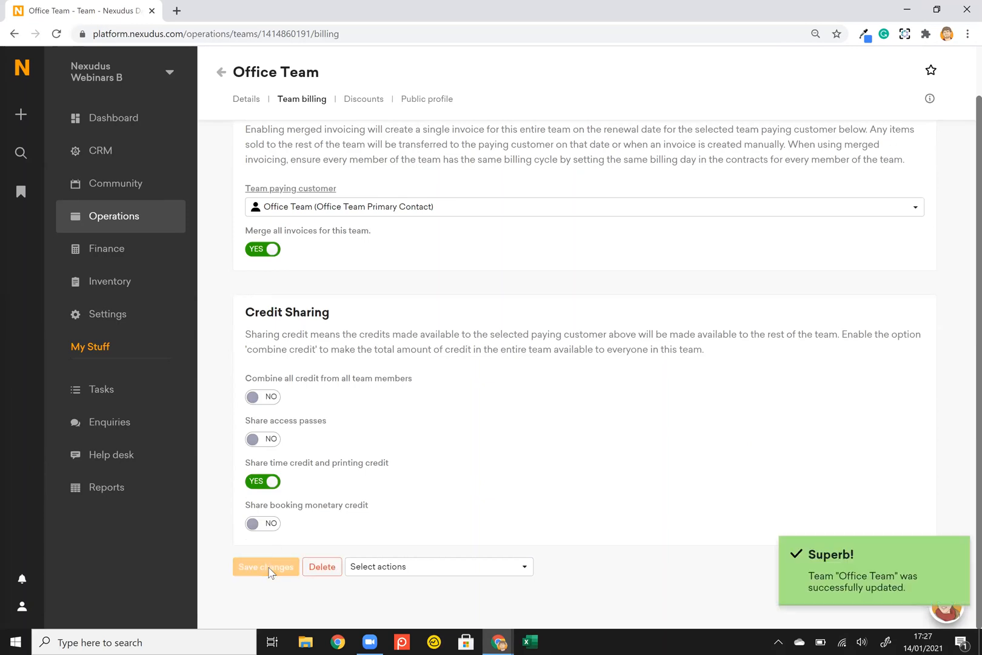
{"action": "key", "text": "alt+Tab"}
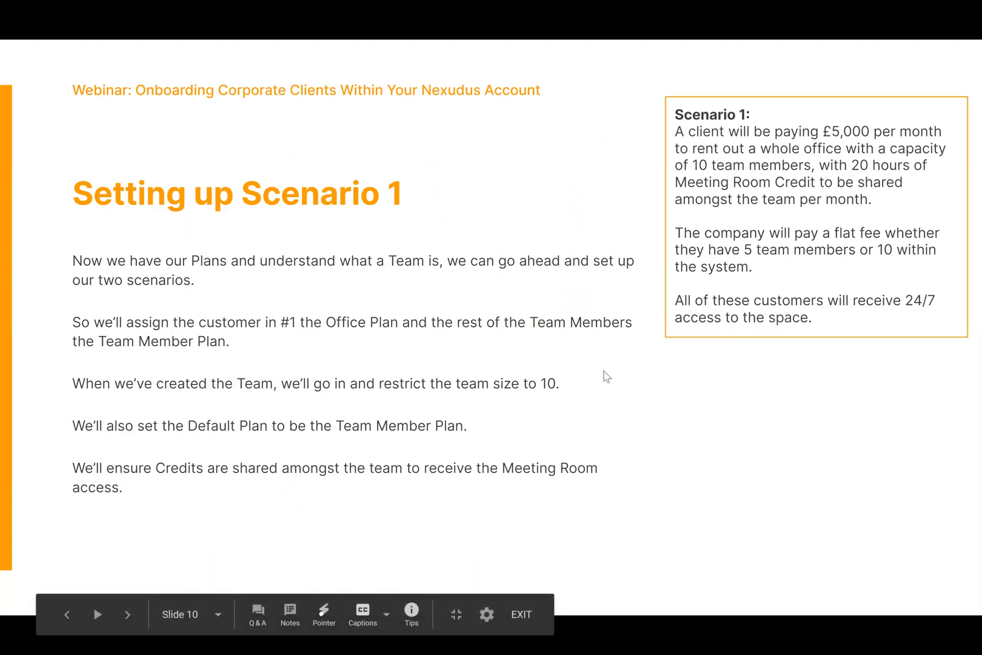
{"action": "key", "text": "alt+Tab"}
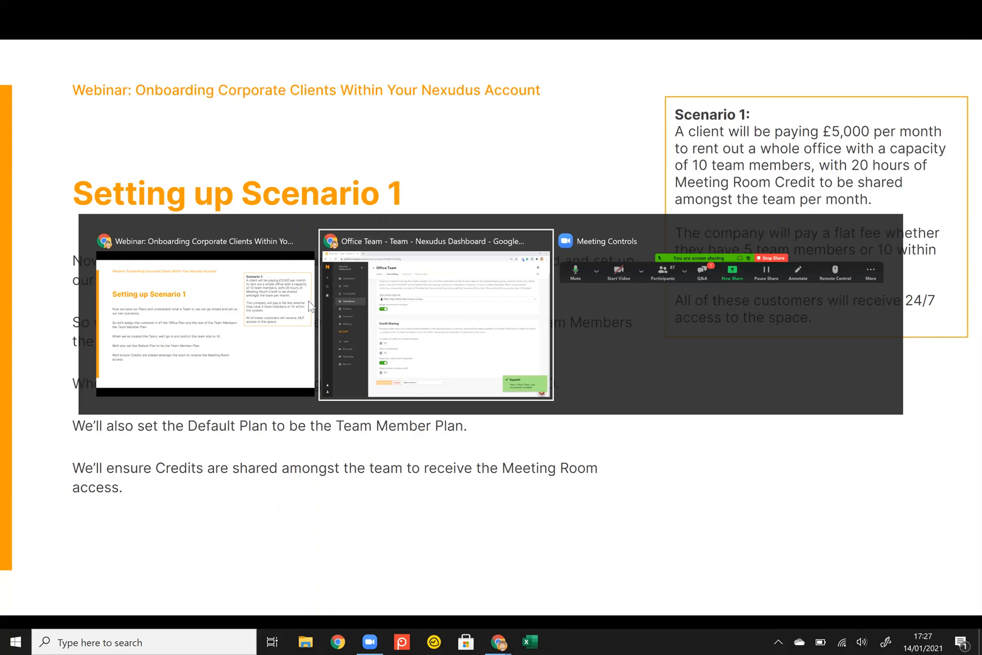
{"action": "scroll", "coordinate": [314, 306], "scroll_direction": "up", "scroll_amount": 1}
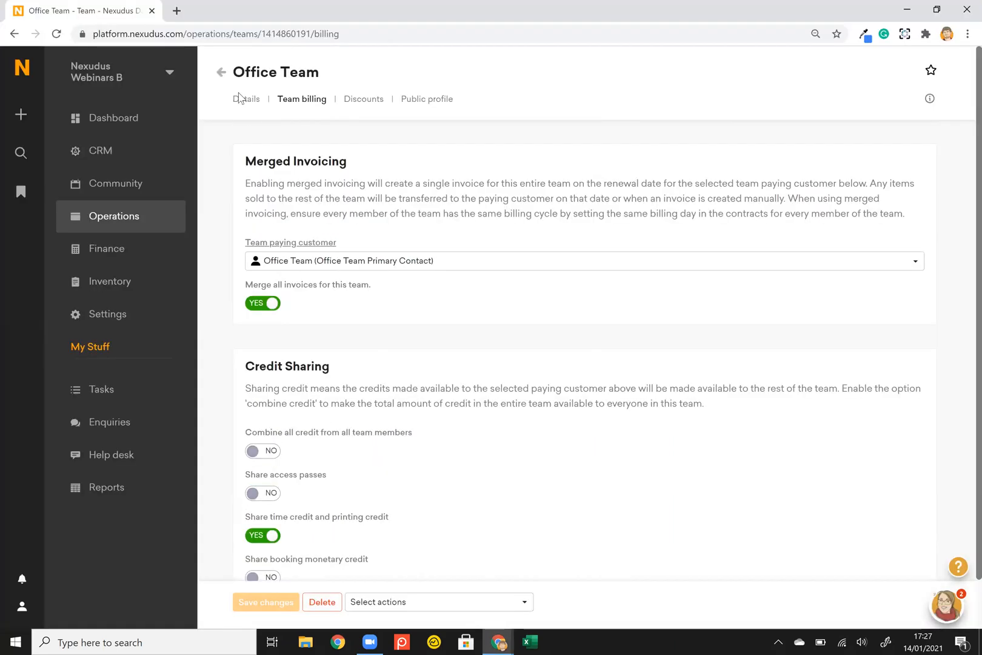
Open Team member 1's customer record from Office Team's Team Members list.
{"action": "left_click", "coordinate": [237, 133]}
{"action": "scroll", "coordinate": [226, 340], "scroll_direction": "down", "scroll_amount": 5}
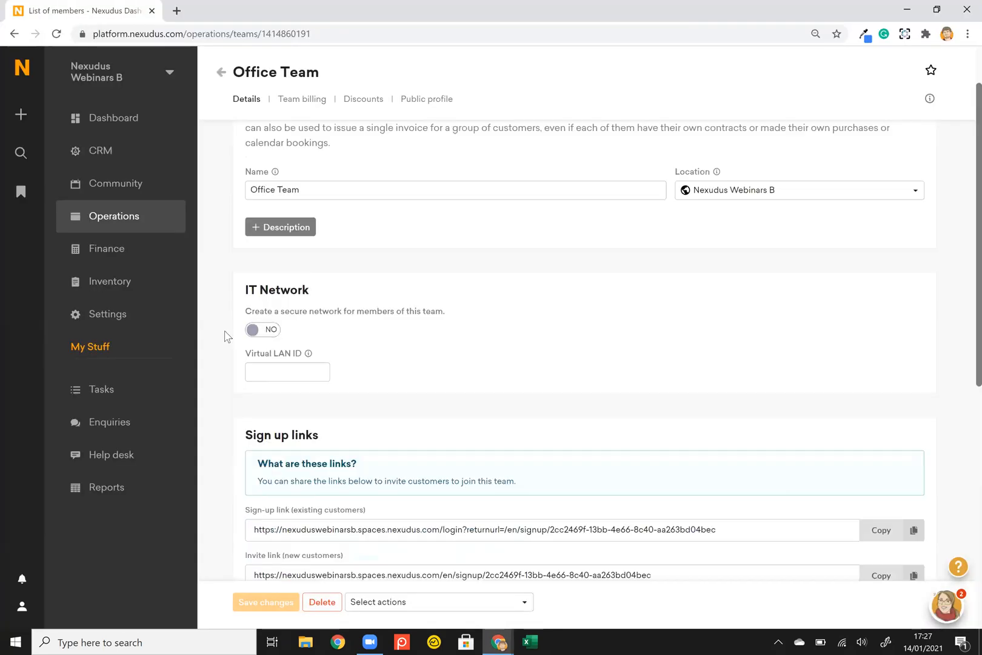
{"action": "scroll", "coordinate": [355, 432], "scroll_direction": "down", "scroll_amount": 4}
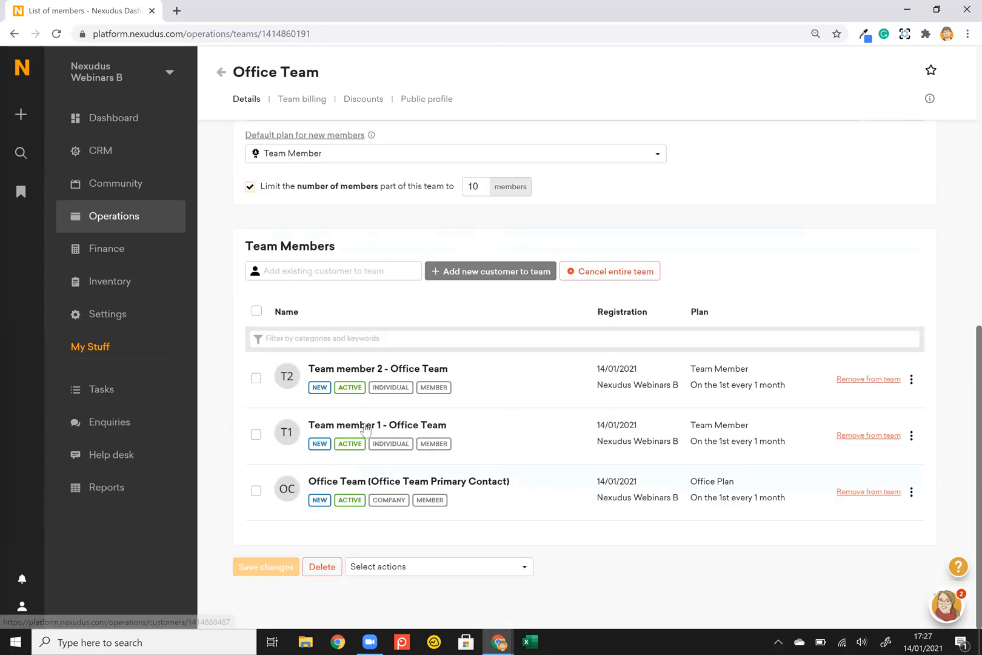
{"action": "left_click", "coordinate": [362, 428]}
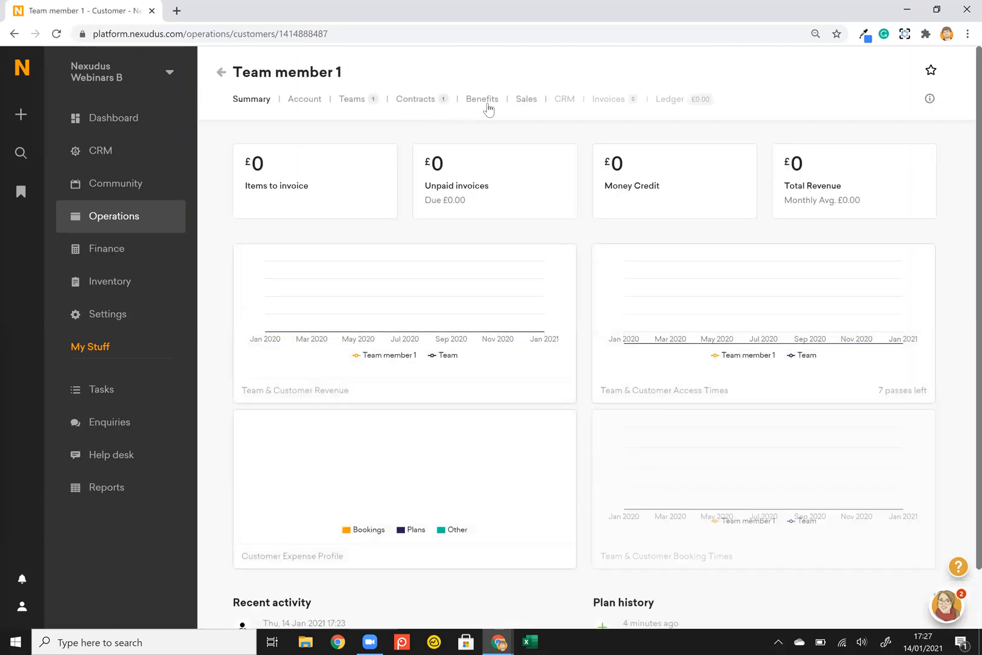
Check Team member 1's benefits: seven 24/7 Access passes from the plan and no time credit.
{"action": "left_click", "coordinate": [491, 101]}
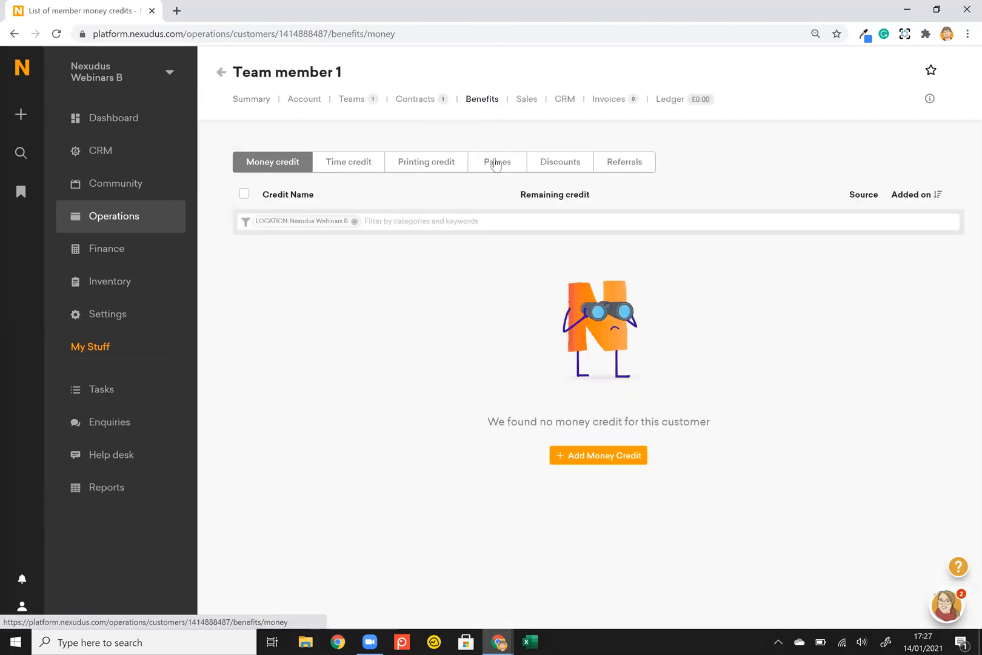
{"action": "left_click", "coordinate": [495, 164]}
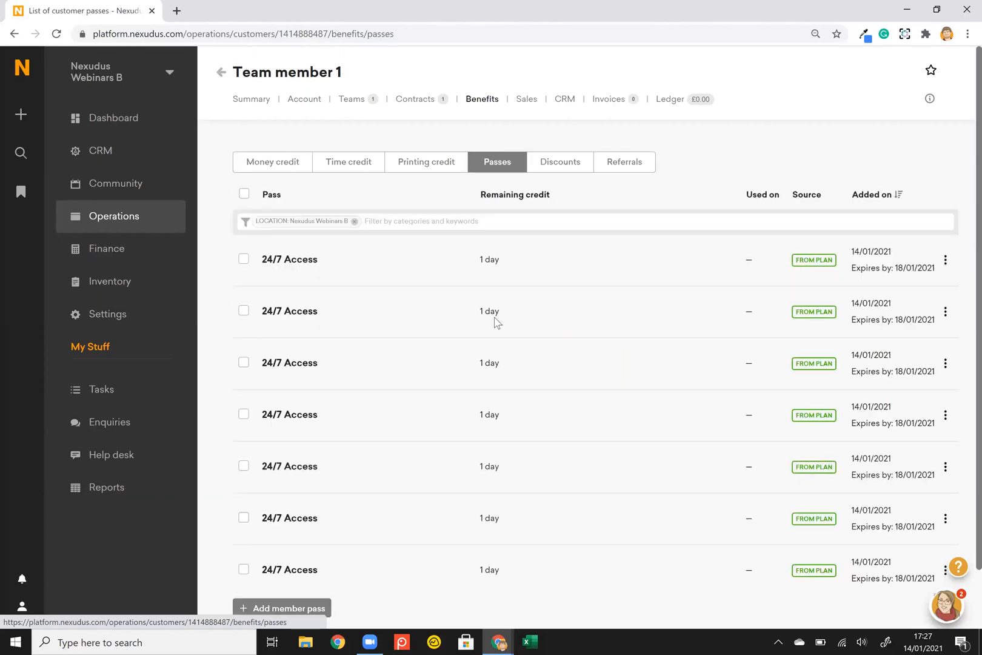
{"action": "scroll", "coordinate": [495, 322], "scroll_direction": "down", "scroll_amount": 1}
{"action": "scroll", "coordinate": [495, 322], "scroll_direction": "up", "scroll_amount": 1}
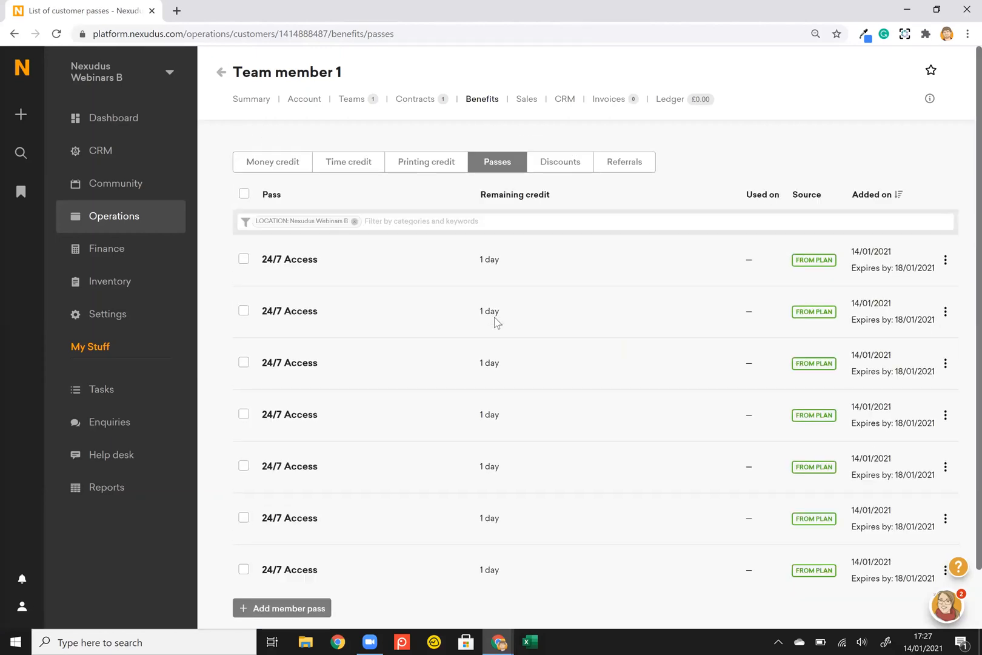
{"action": "scroll", "coordinate": [496, 321], "scroll_direction": "down", "scroll_amount": 1}
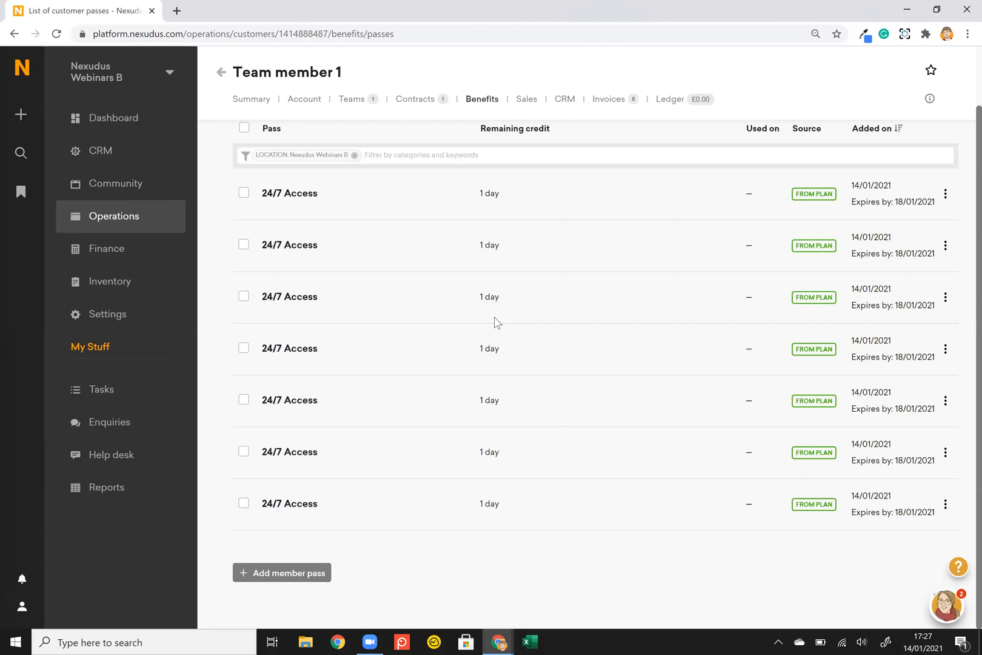
{"action": "scroll", "coordinate": [496, 322], "scroll_direction": "up", "scroll_amount": 1}
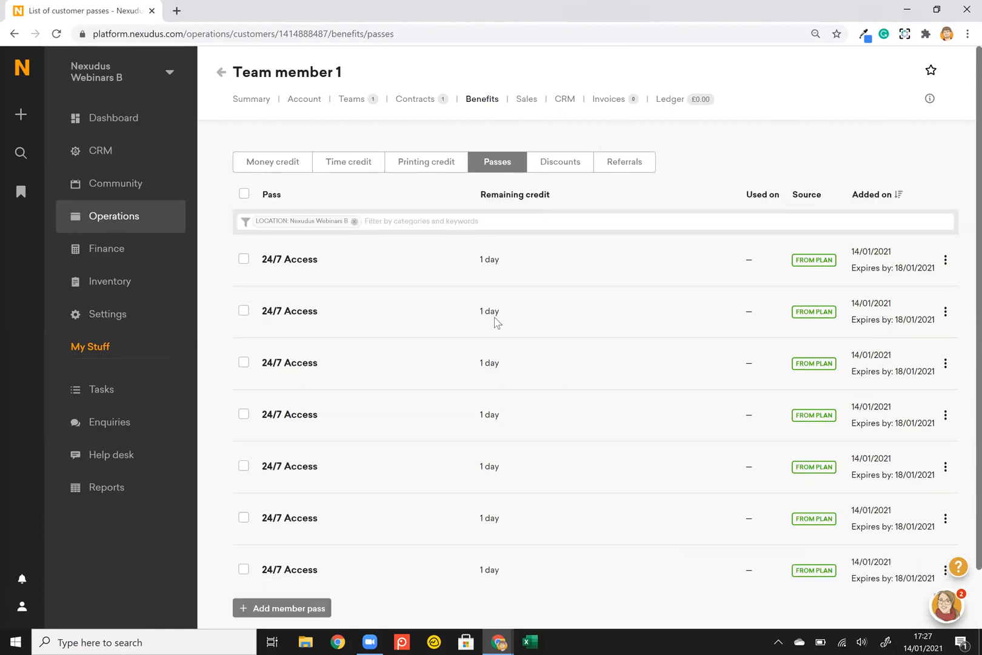
{"action": "scroll", "coordinate": [437, 299], "scroll_direction": "down", "scroll_amount": 1}
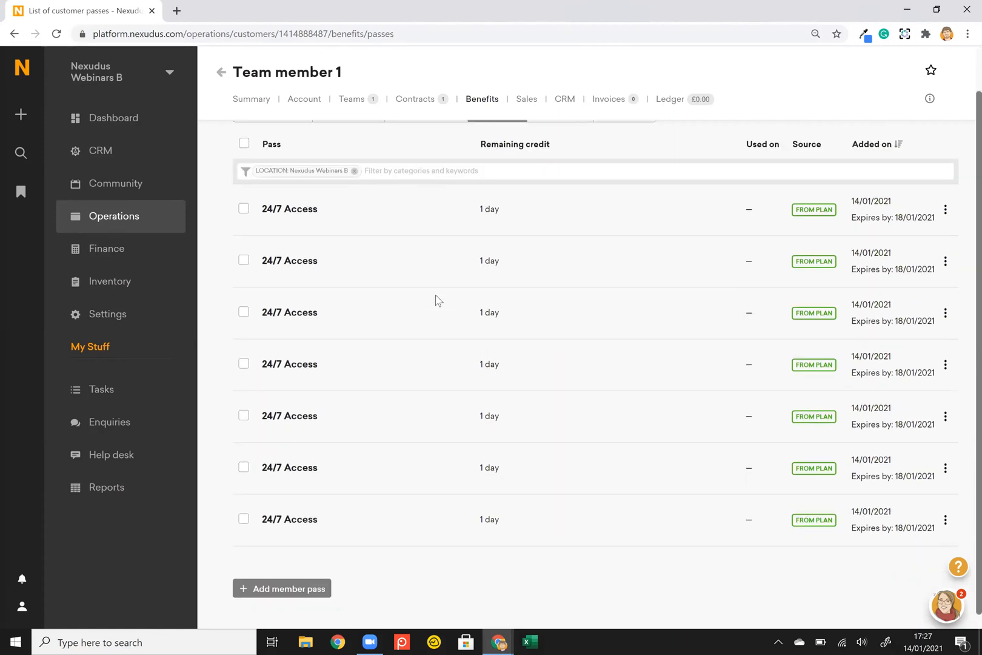
{"action": "scroll", "coordinate": [435, 295], "scroll_direction": "up", "scroll_amount": 1}
{"action": "left_click", "coordinate": [350, 172]}
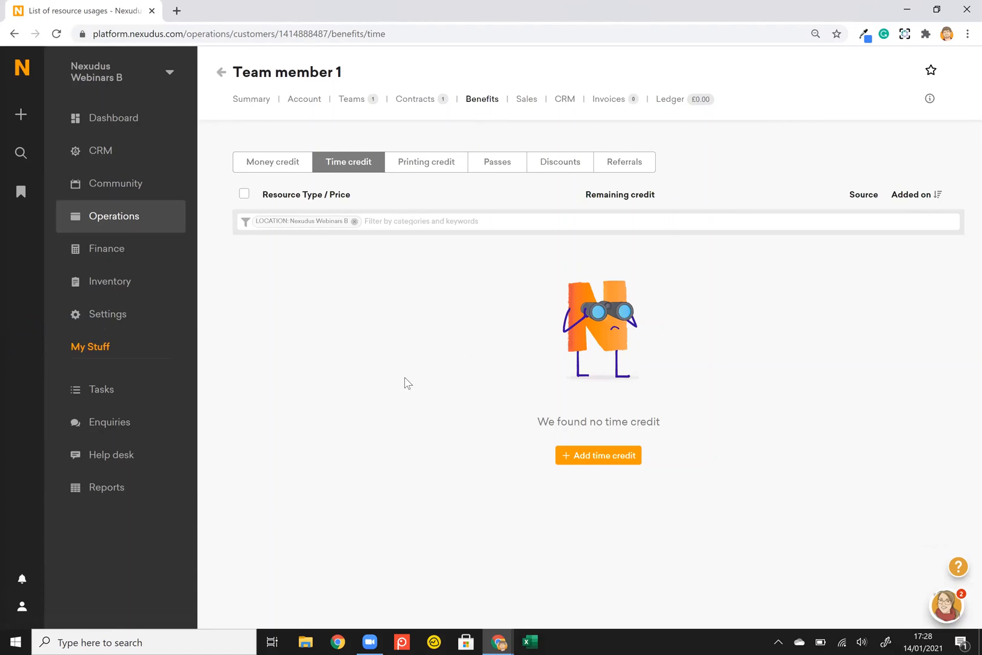
{"action": "key", "text": "alt+Tab"}
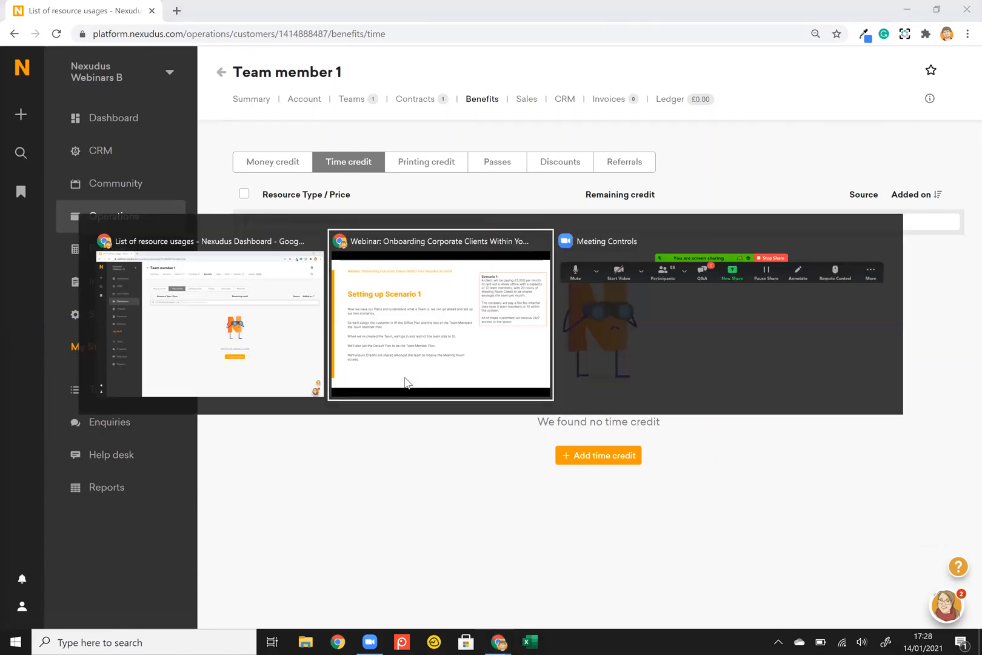
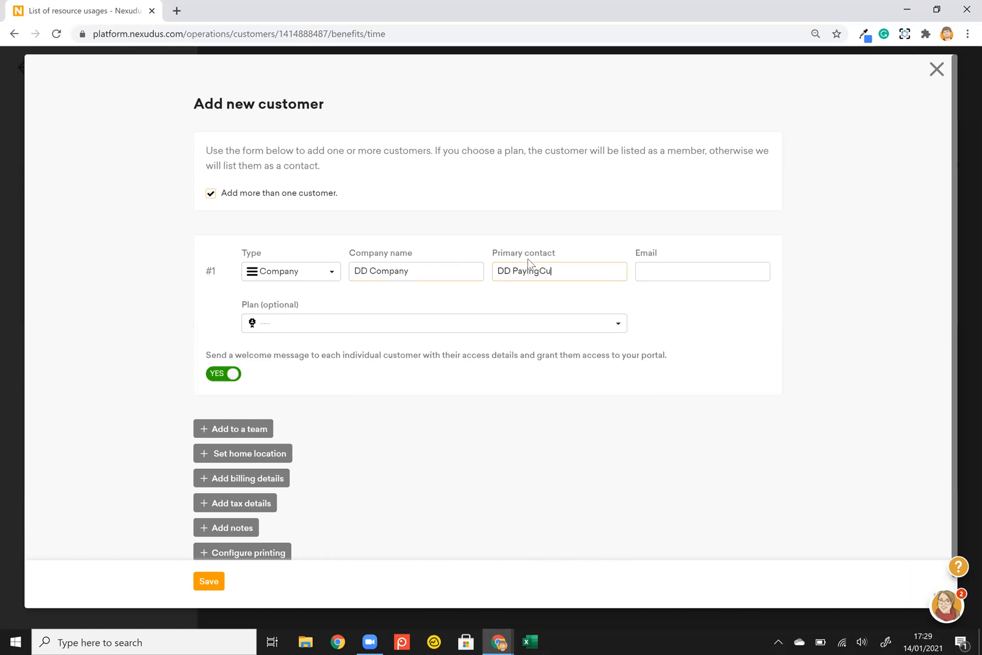
Enter the primary contact's e-mail and put DD Company on the Dedicated Desk- Paying Member plan.
{"action": "left_click", "coordinate": [709, 275]}
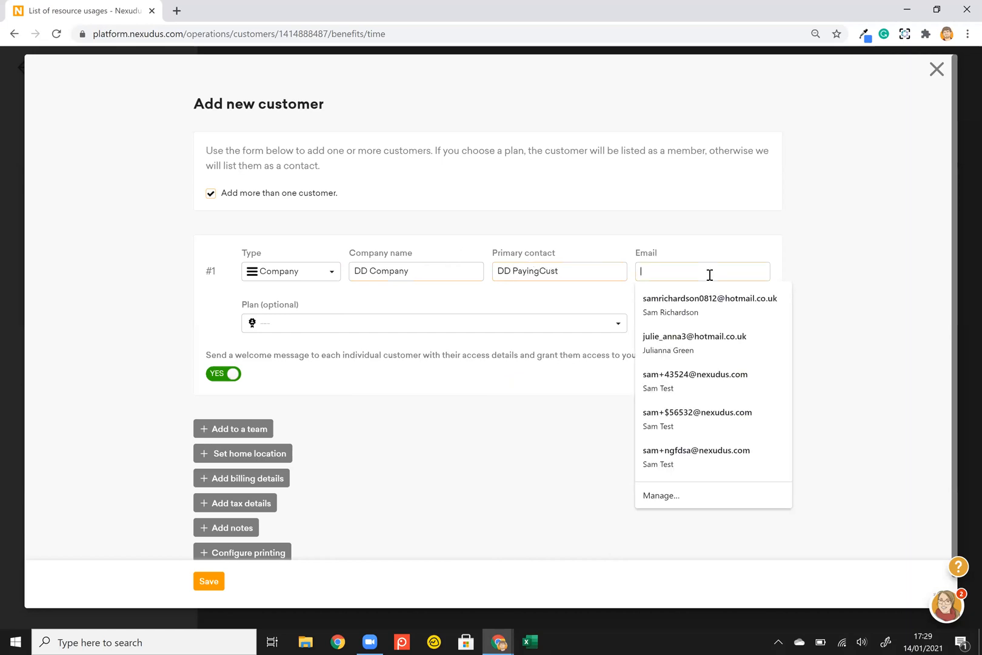
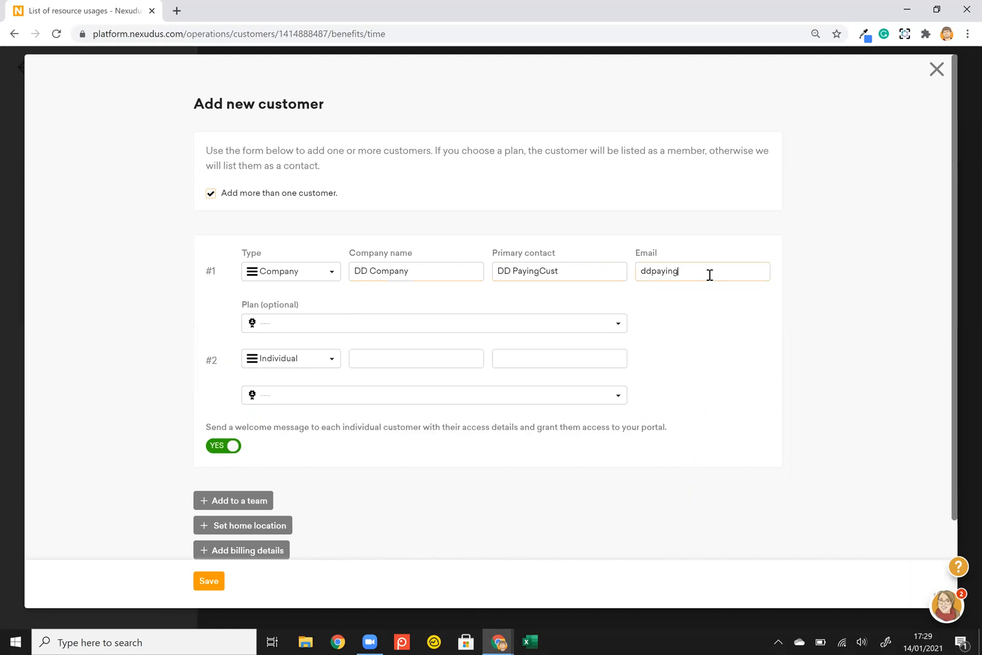
{"action": "left_click", "coordinate": [582, 322]}
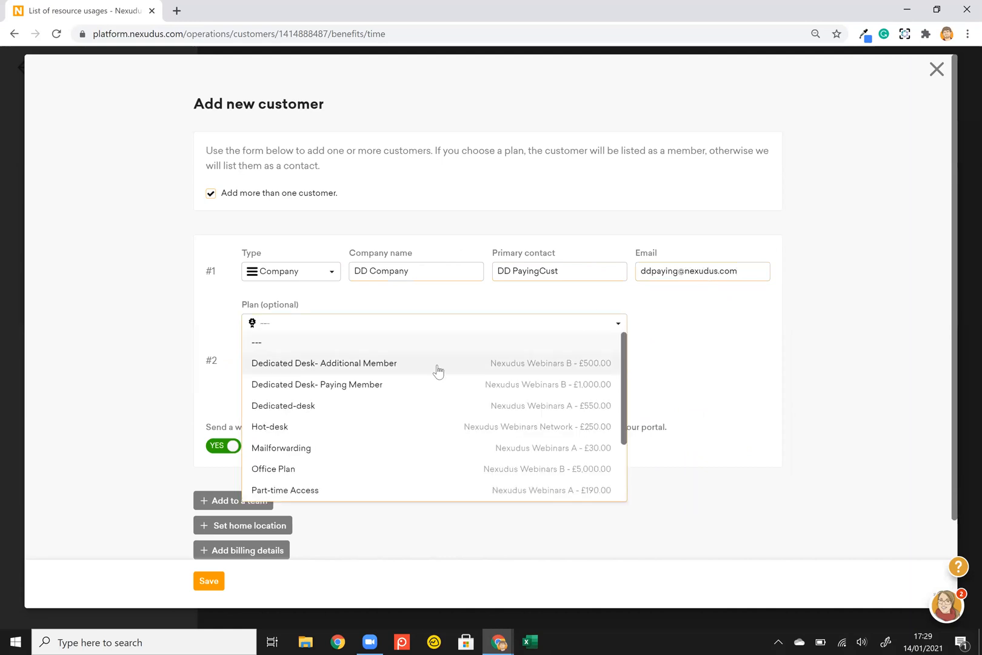
{"action": "left_click", "coordinate": [338, 388]}
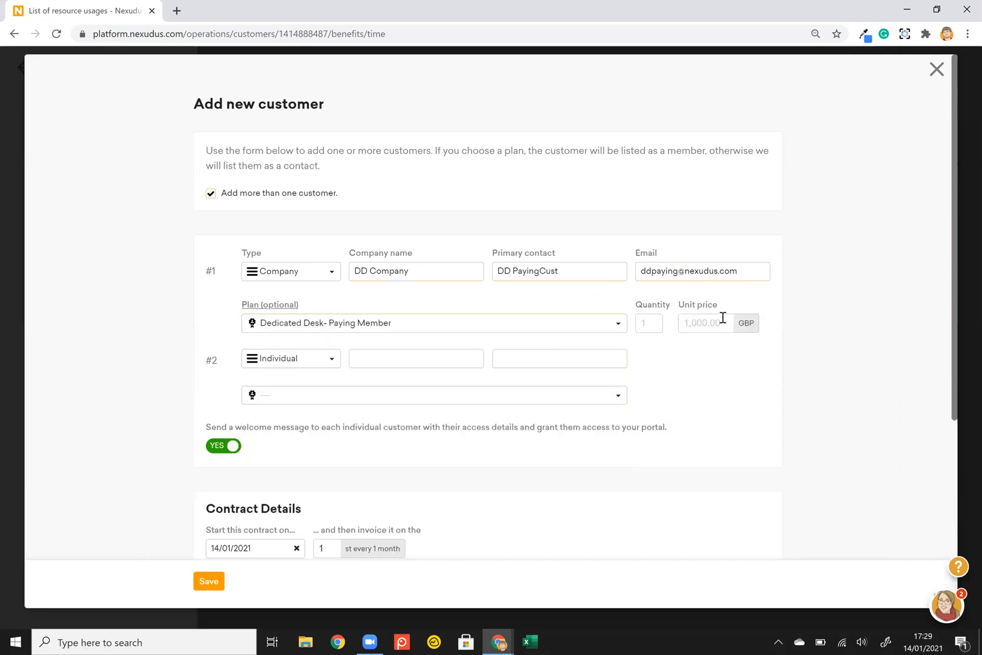
Fill in DD Team 1's e-mail and give it the Dedicated Desk- Additional Member plan.
{"action": "left_click", "coordinate": [404, 357]}
{"action": "type", "text": "T"}
{"action": "key", "text": "BackSpace"}
{"action": "key", "text": "Tab"}
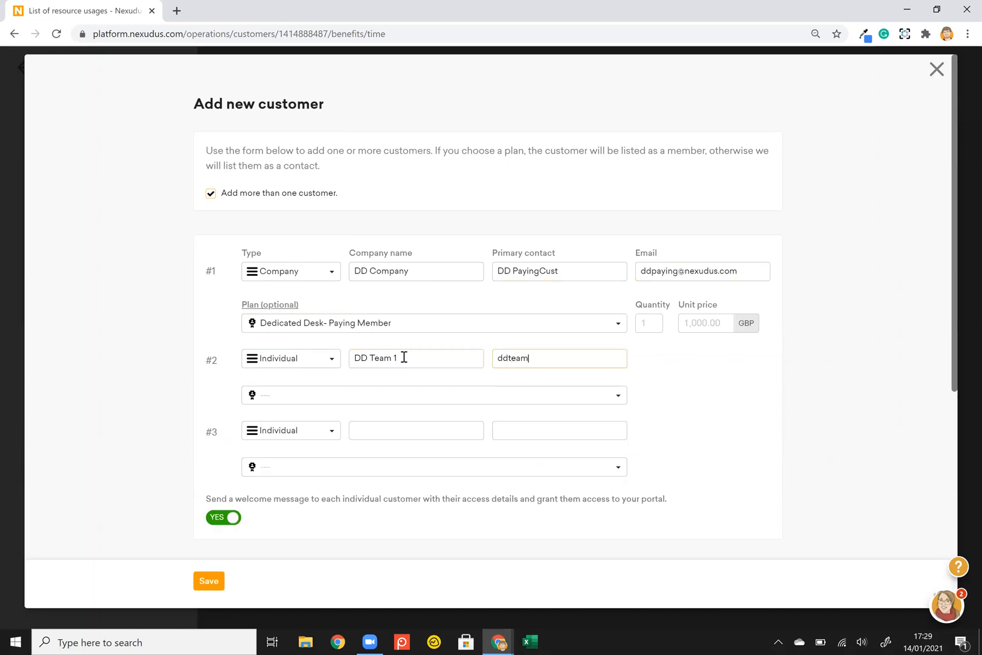
{"action": "left_click", "coordinate": [421, 397]}
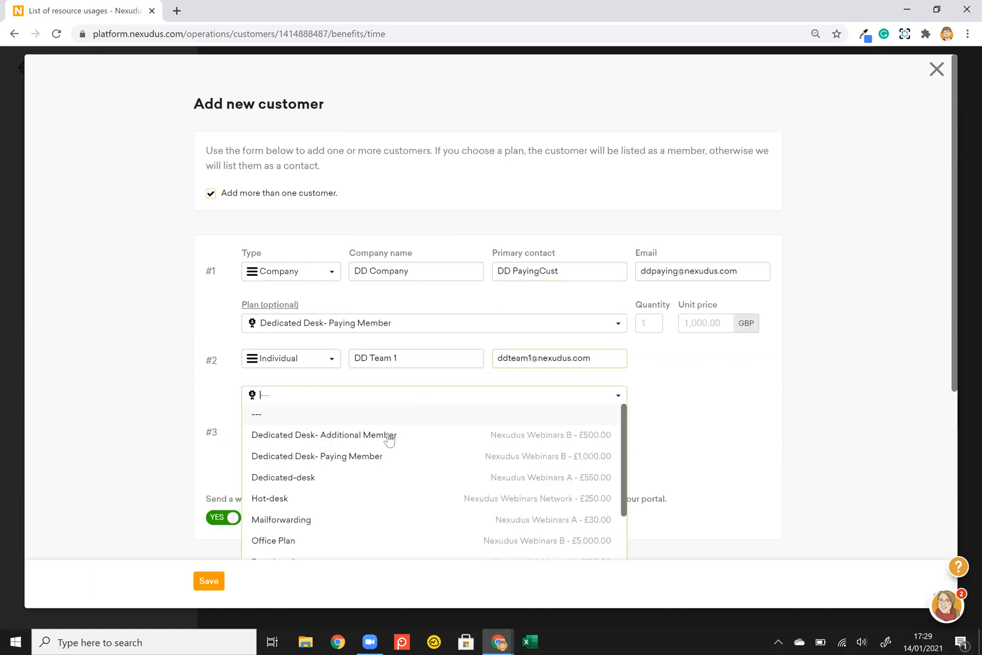
{"action": "left_click", "coordinate": [383, 443]}
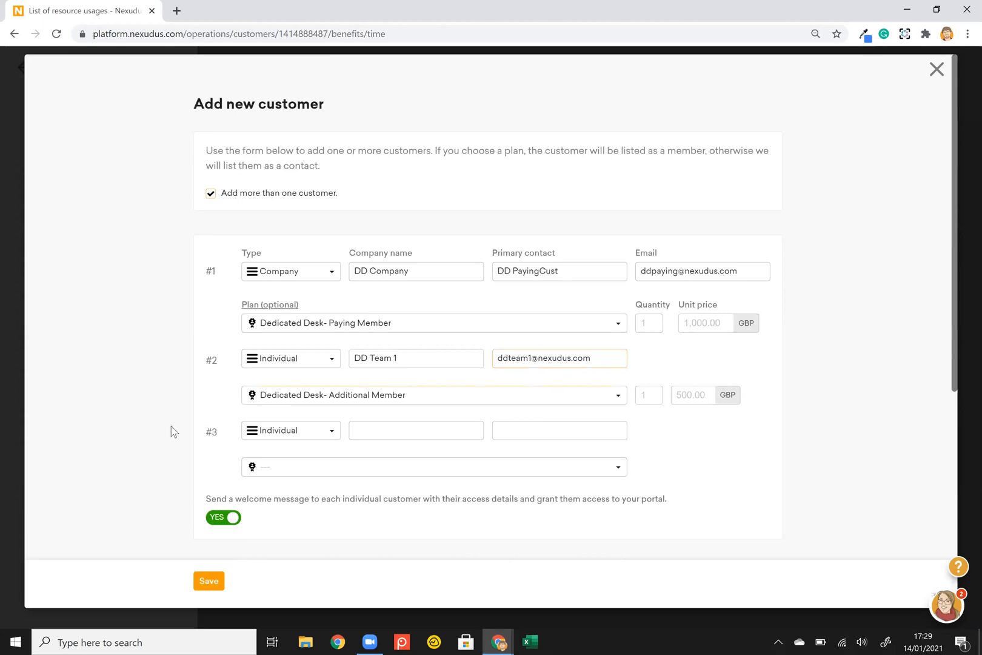
Add the customers to a new team named DD Team and confirm creating it.
{"action": "scroll", "coordinate": [170, 432], "scroll_direction": "down", "scroll_amount": 5}
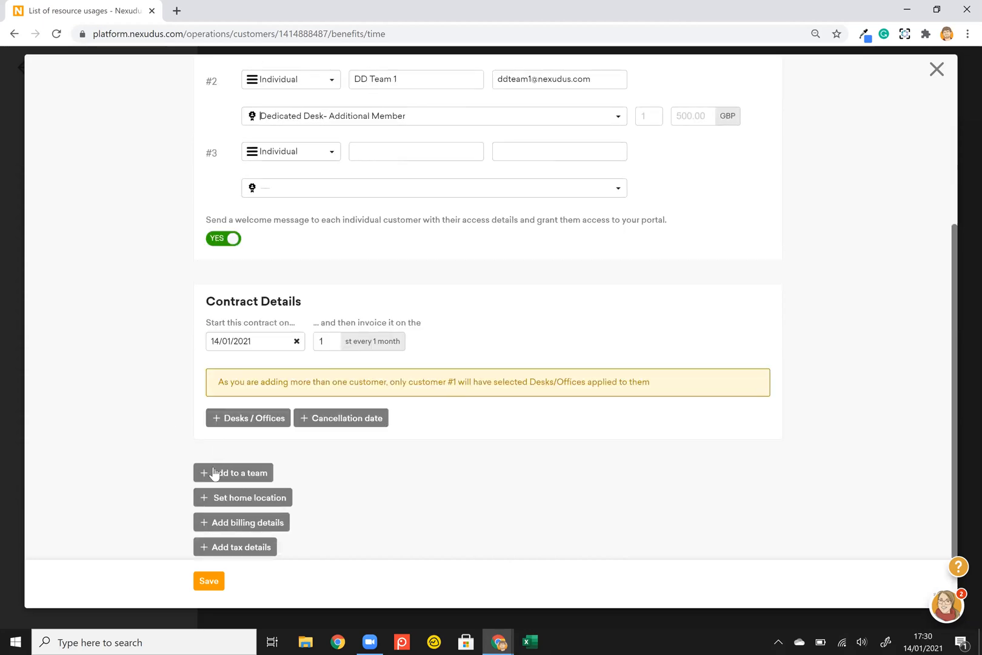
{"action": "left_click", "coordinate": [213, 473]}
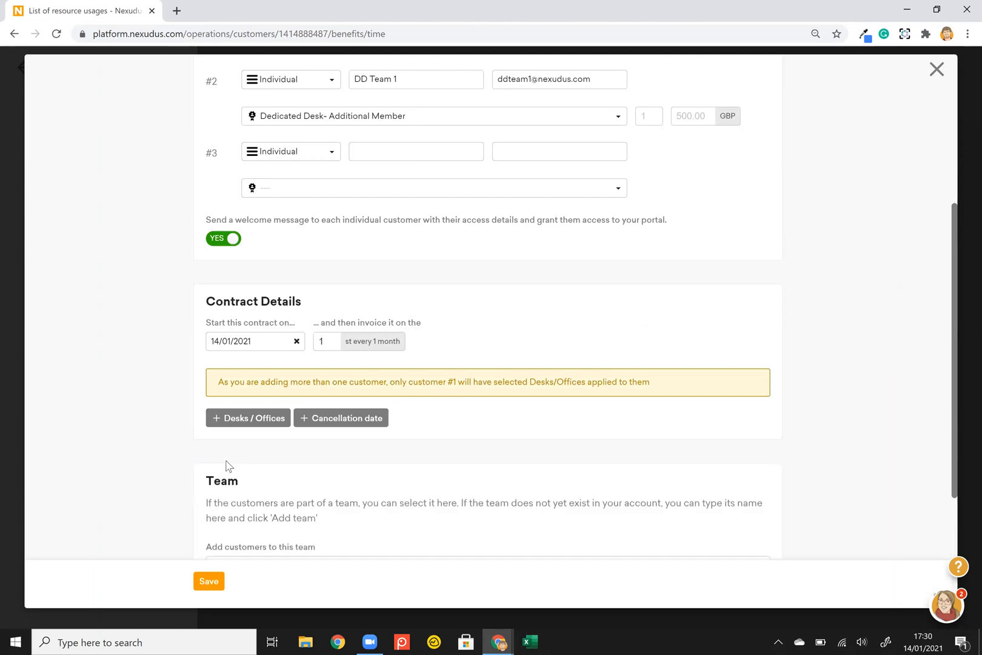
{"action": "scroll", "coordinate": [226, 465], "scroll_direction": "down", "scroll_amount": 3}
{"action": "left_click", "coordinate": [326, 392]}
{"action": "type", "text": "DD"}
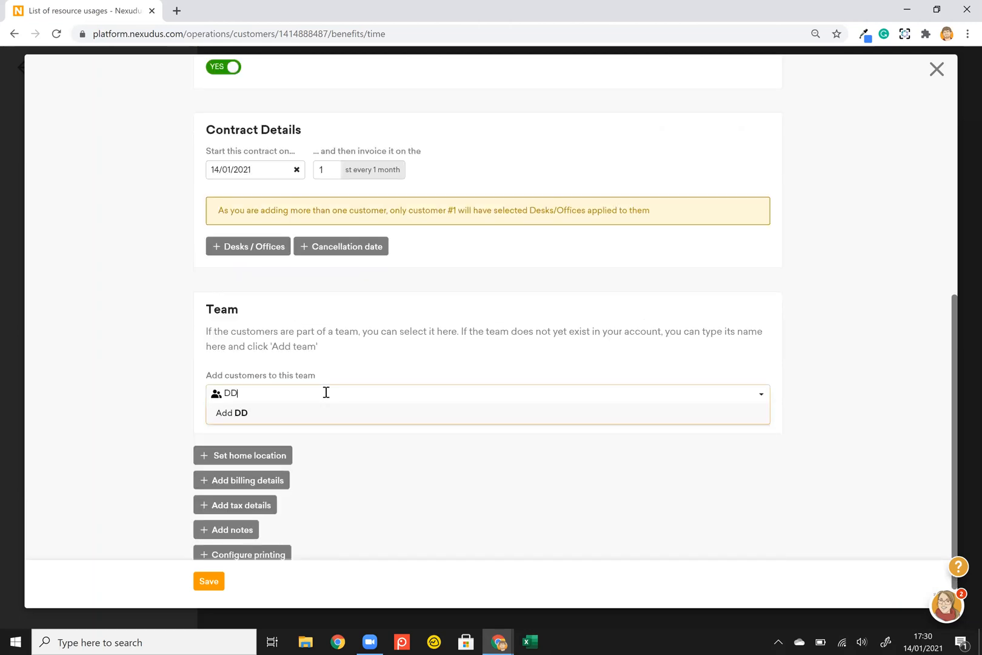
{"action": "type", "text": " Team"}
{"action": "left_click", "coordinate": [264, 416]}
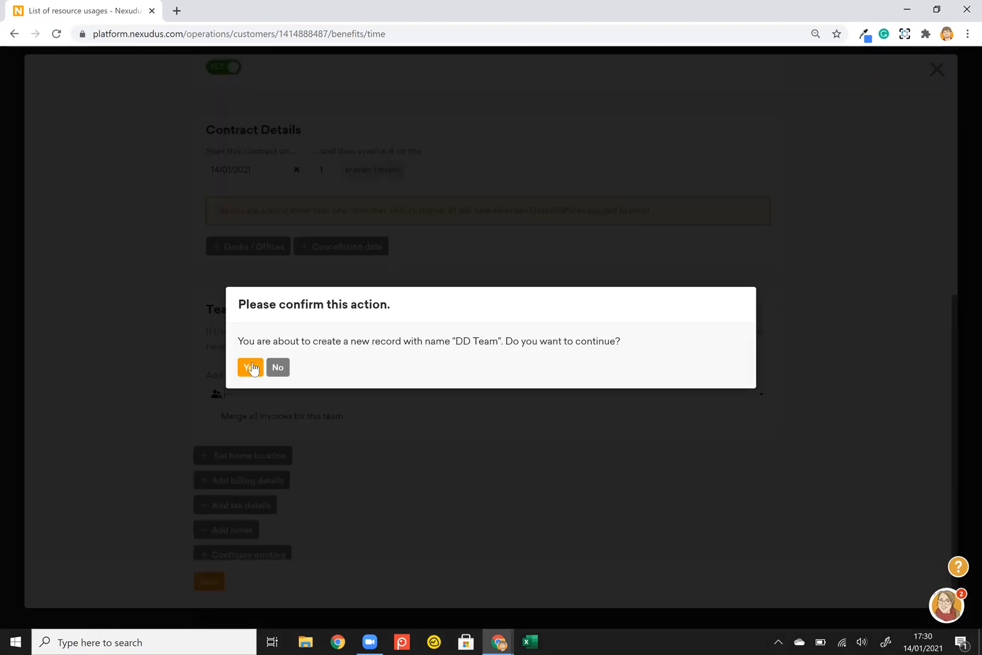
{"action": "left_click", "coordinate": [255, 368]}
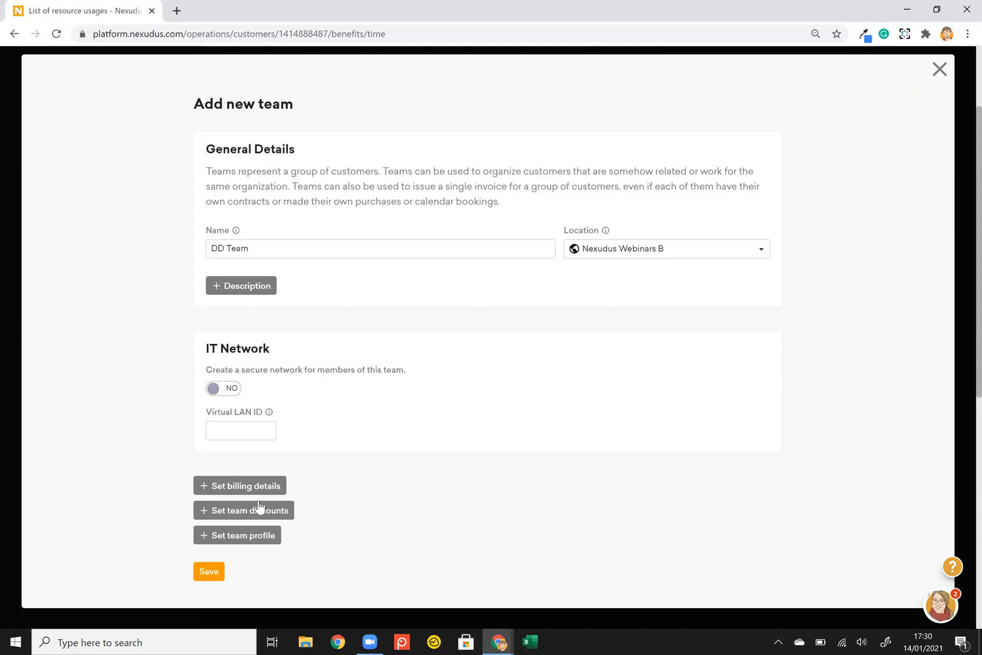
Save the new DD Team and tick 'Merge all invoices for this team'.
{"action": "left_click", "coordinate": [207, 572]}
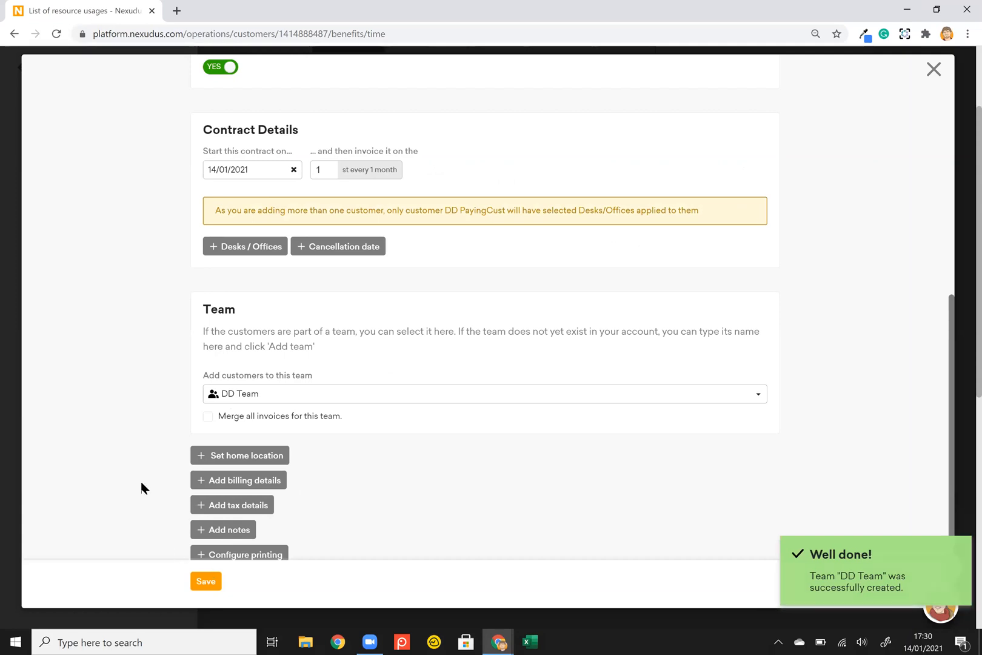
{"action": "left_click", "coordinate": [208, 417]}
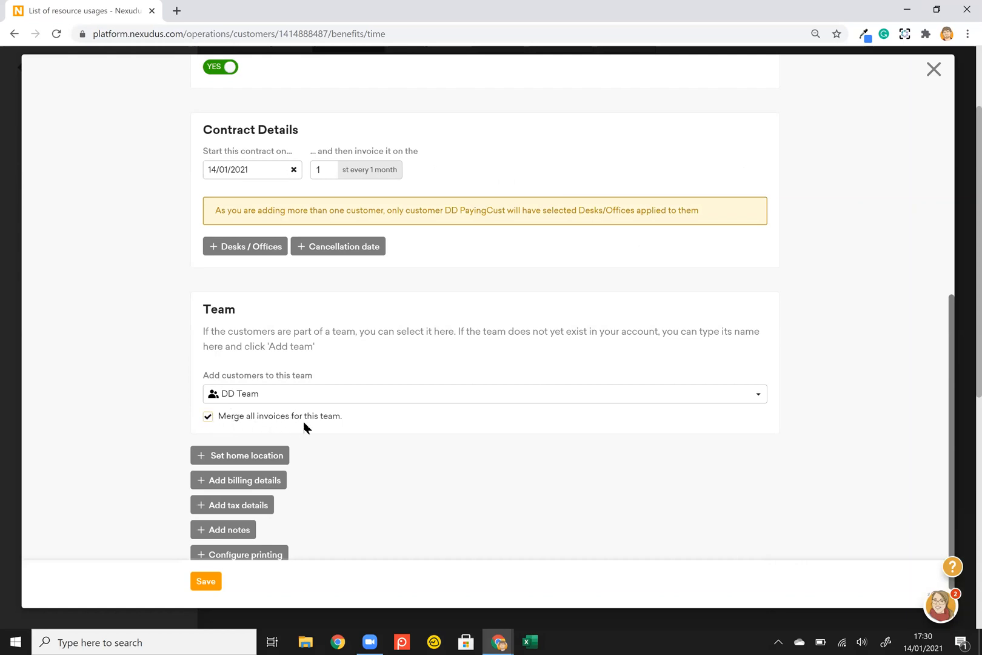
{"action": "scroll", "coordinate": [198, 400], "scroll_direction": "up", "scroll_amount": 5}
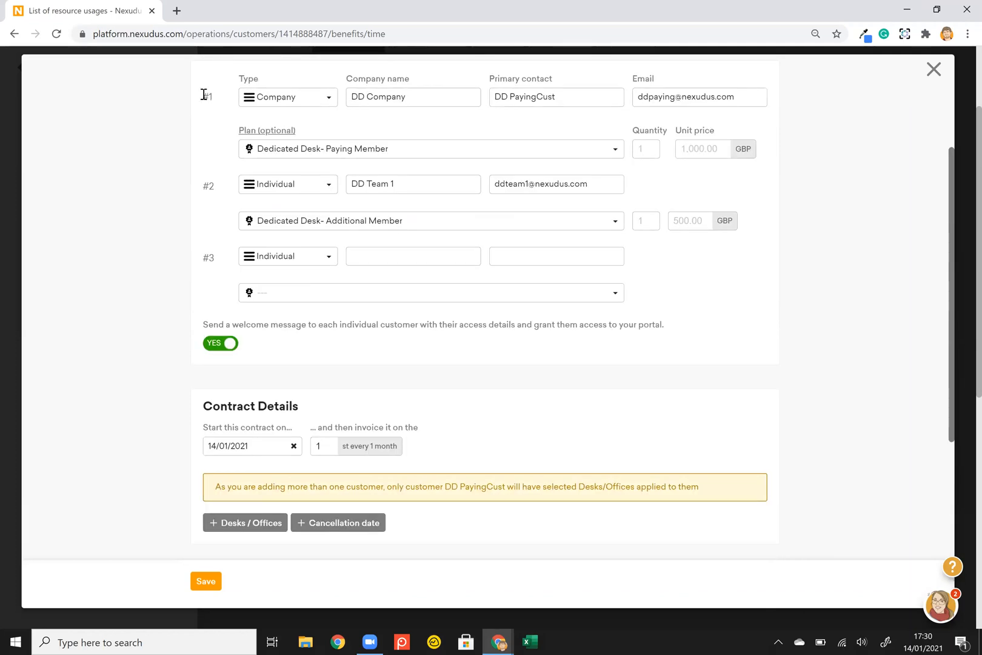
{"action": "scroll", "coordinate": [167, 261], "scroll_direction": "down", "scroll_amount": 5}
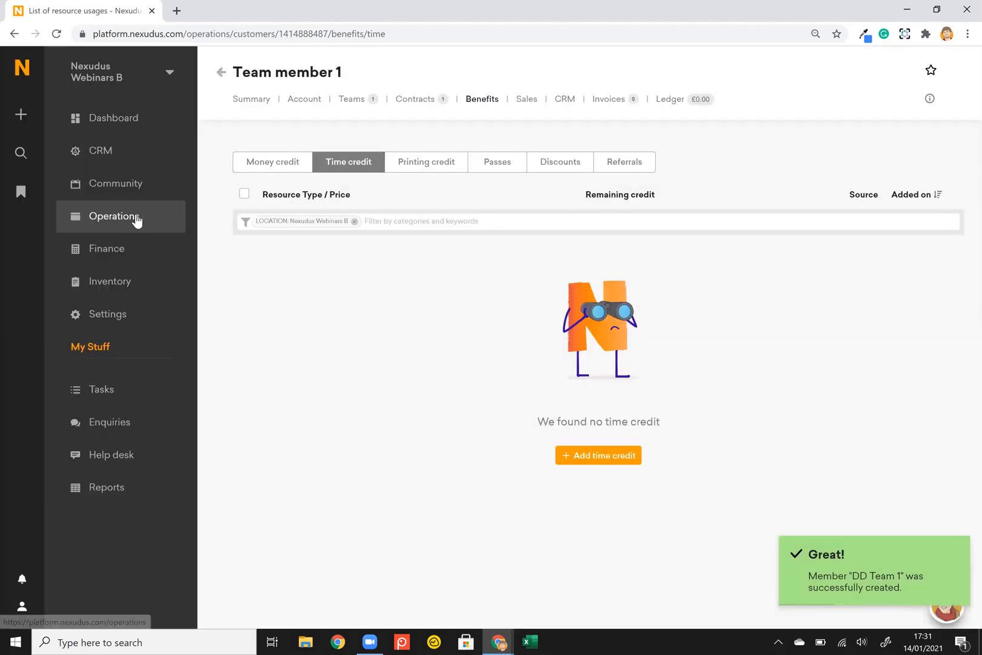
Open DD Team via DD Company's Teams tab in Operations > Members & Contacts.
{"action": "left_click", "coordinate": [136, 217]}
{"action": "left_click", "coordinate": [323, 139]}
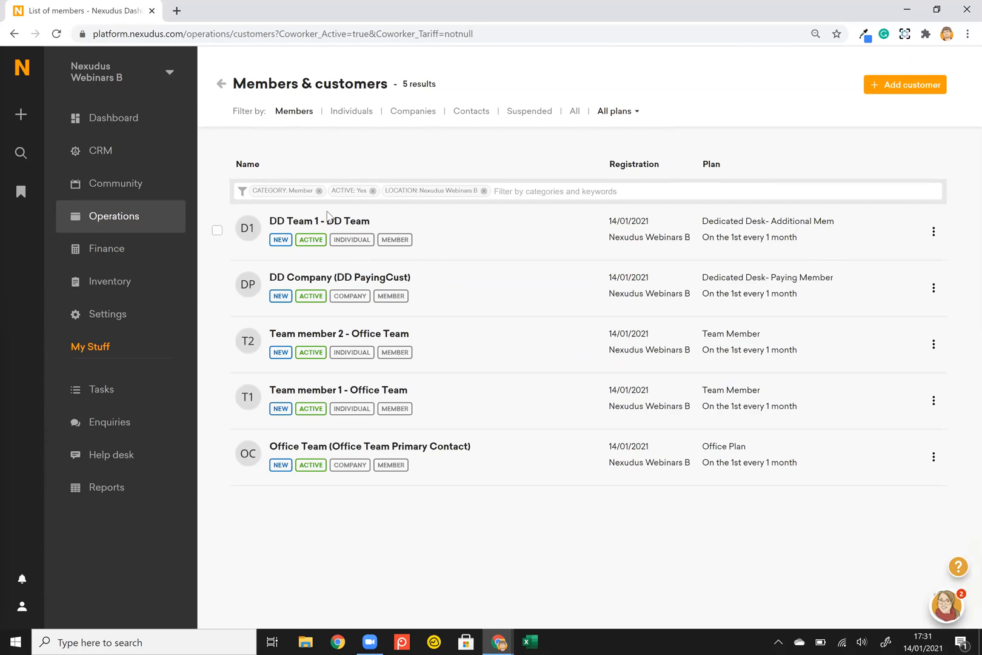
{"action": "left_click", "coordinate": [320, 284]}
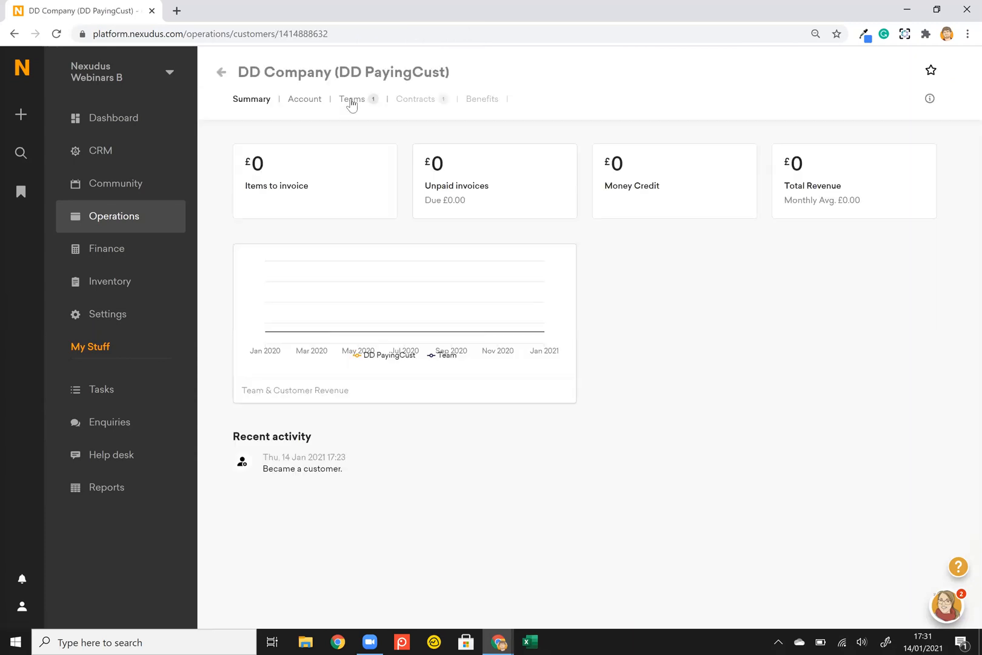
{"action": "left_click", "coordinate": [351, 100]}
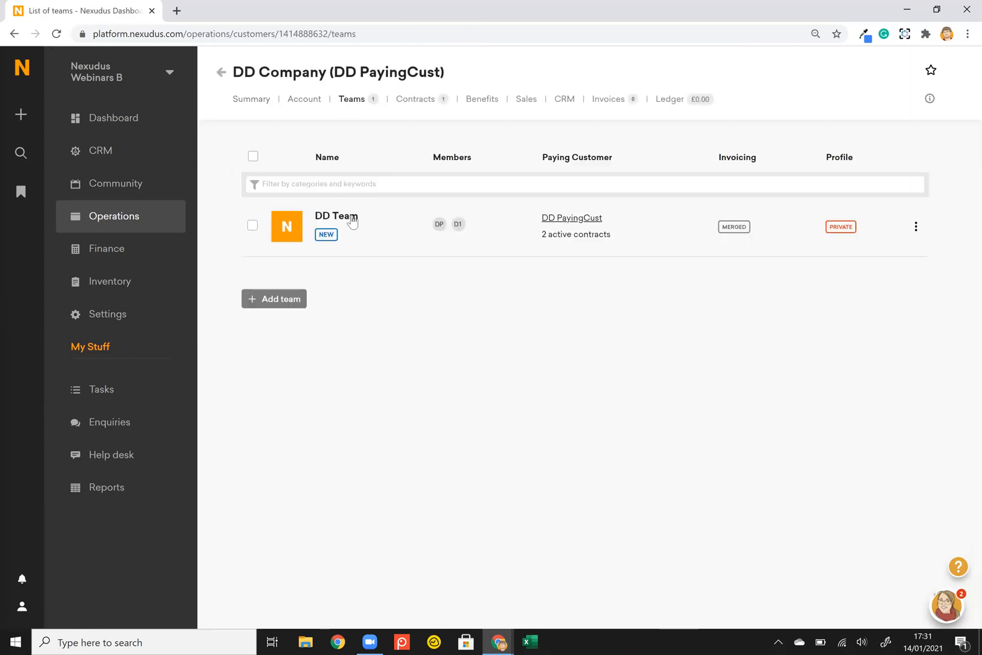
{"action": "left_click", "coordinate": [350, 220]}
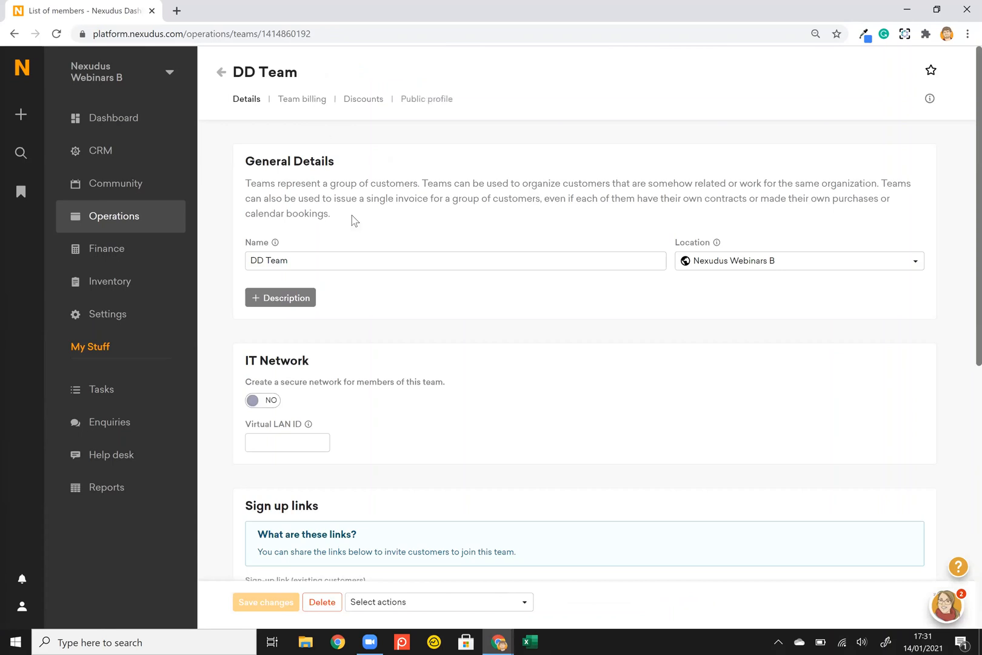
Glance at the Setting up Scenario 2 slide, then return to the Nexudus DD Team page.
{"action": "key", "text": "alt+Tab"}
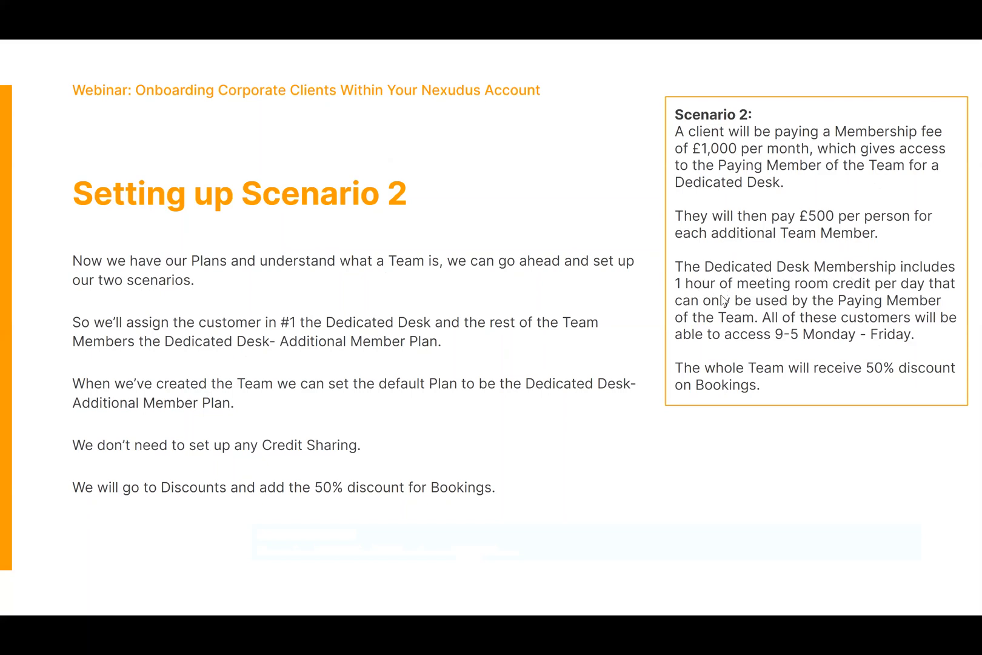
{"action": "key", "text": "alt+Tab"}
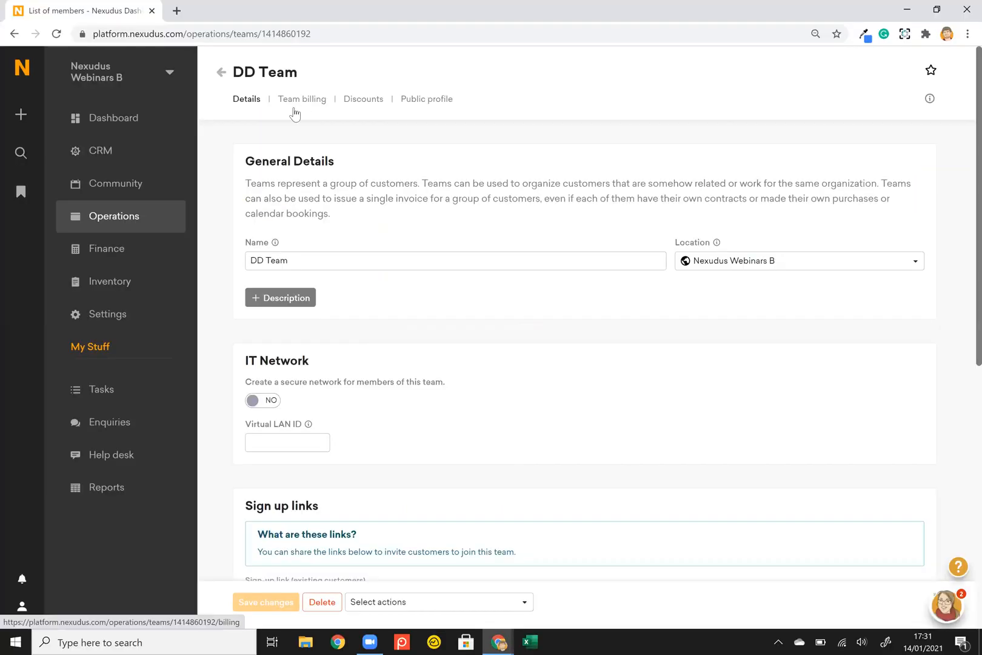
Review Team billing, then save Dedicated Desk- Additional Member as DD Team's default plan.
{"action": "left_click", "coordinate": [302, 98]}
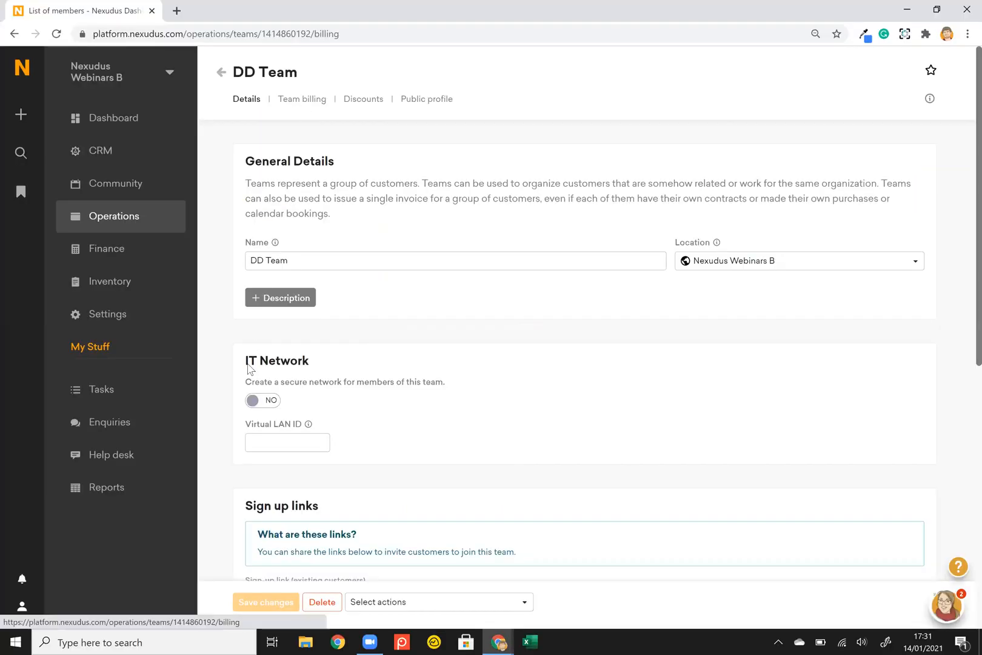
{"action": "scroll", "coordinate": [344, 372], "scroll_direction": "down", "scroll_amount": 3}
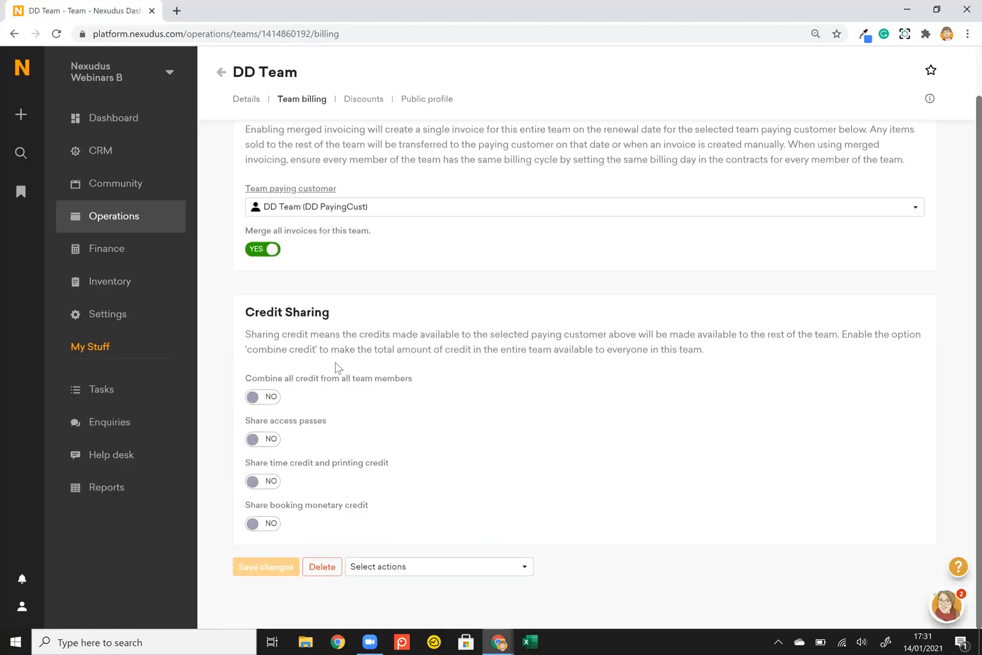
{"action": "scroll", "coordinate": [325, 354], "scroll_direction": "up", "scroll_amount": 2}
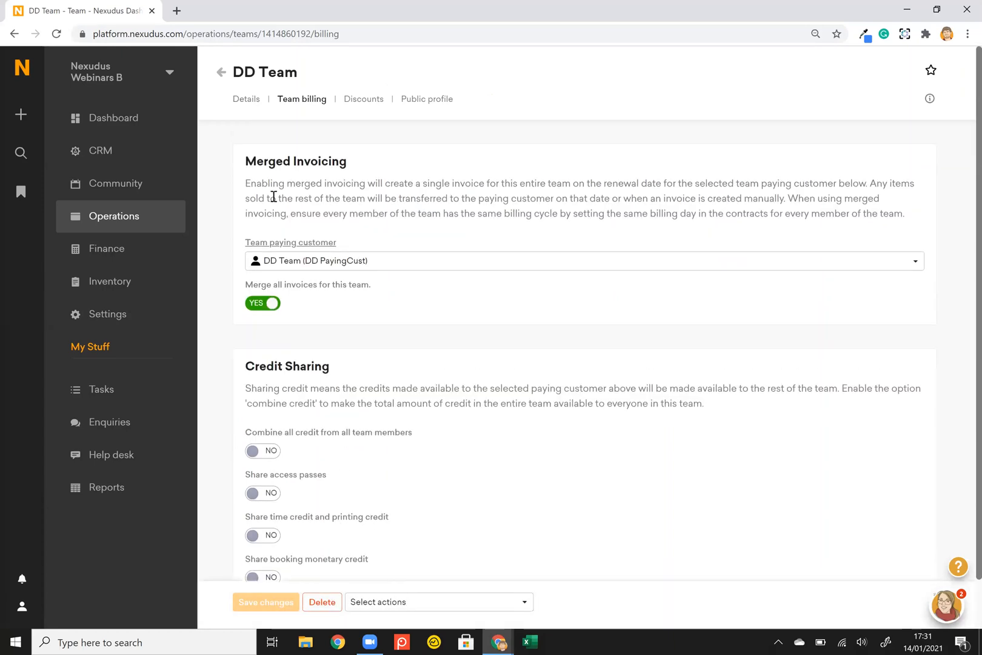
{"action": "left_click", "coordinate": [246, 100]}
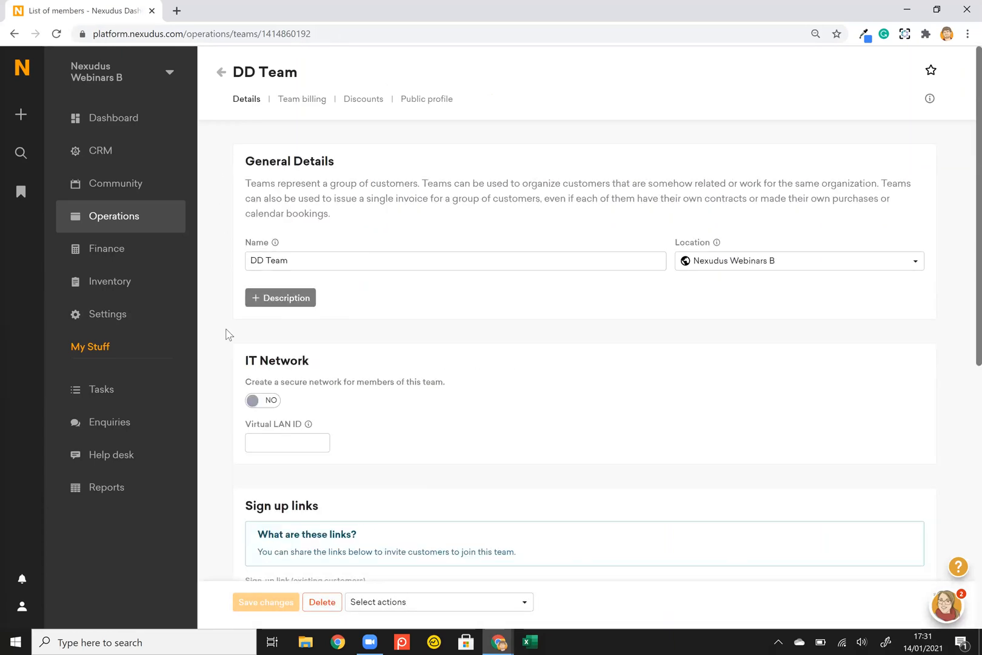
{"action": "scroll", "coordinate": [226, 333], "scroll_direction": "down", "scroll_amount": 4}
{"action": "scroll", "coordinate": [314, 342], "scroll_direction": "down", "scroll_amount": 2}
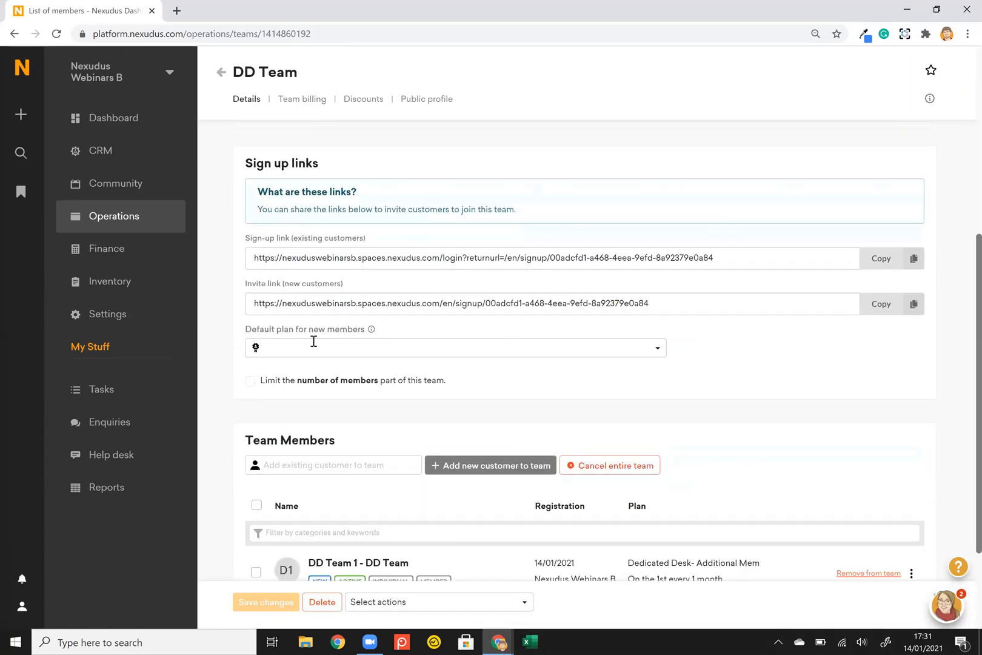
{"action": "left_click", "coordinate": [328, 347]}
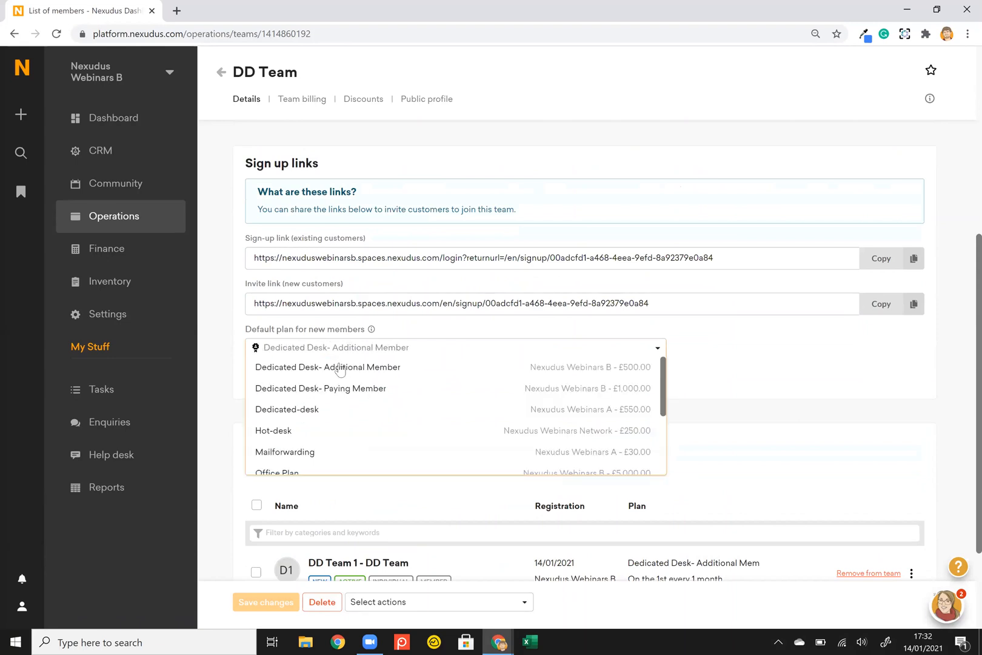
{"action": "left_click", "coordinate": [336, 373]}
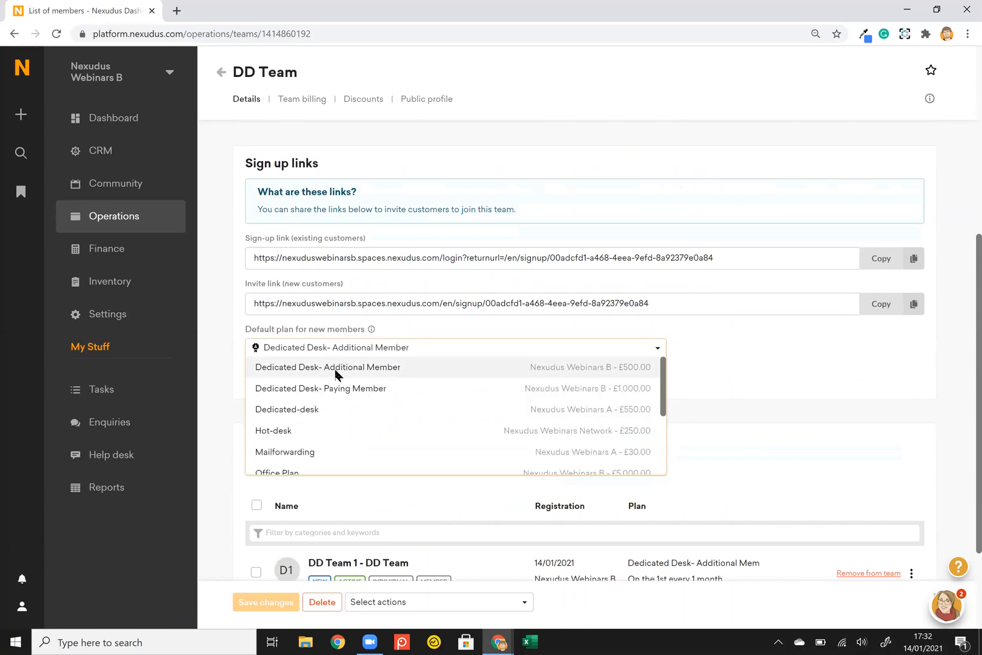
{"action": "left_click", "coordinate": [265, 602]}
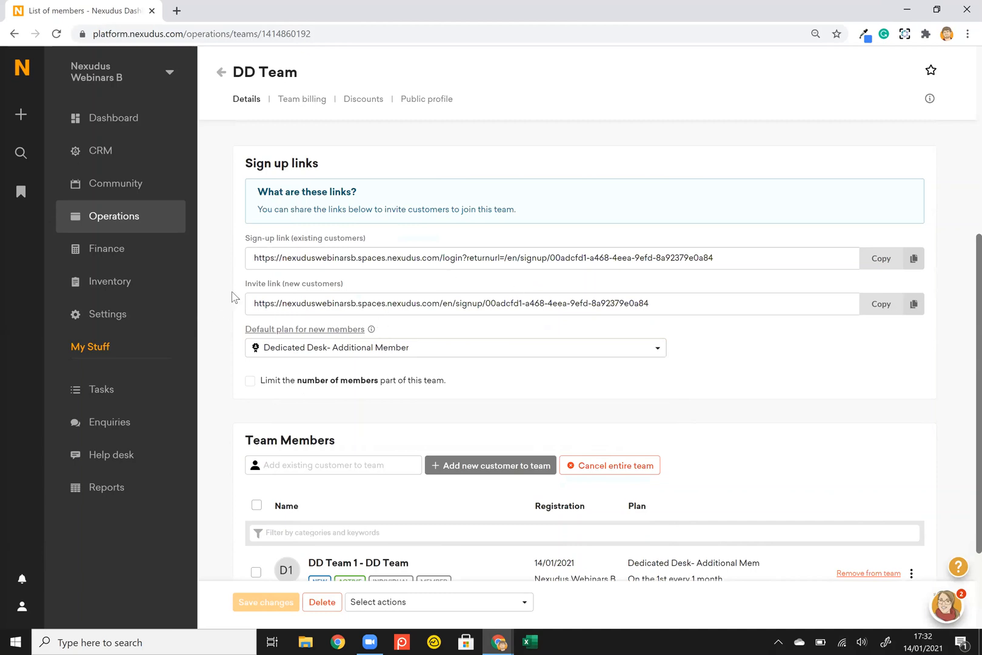
Enable and save a 50% bookings discount in DD Team's Discounts settings.
{"action": "left_click", "coordinate": [355, 104]}
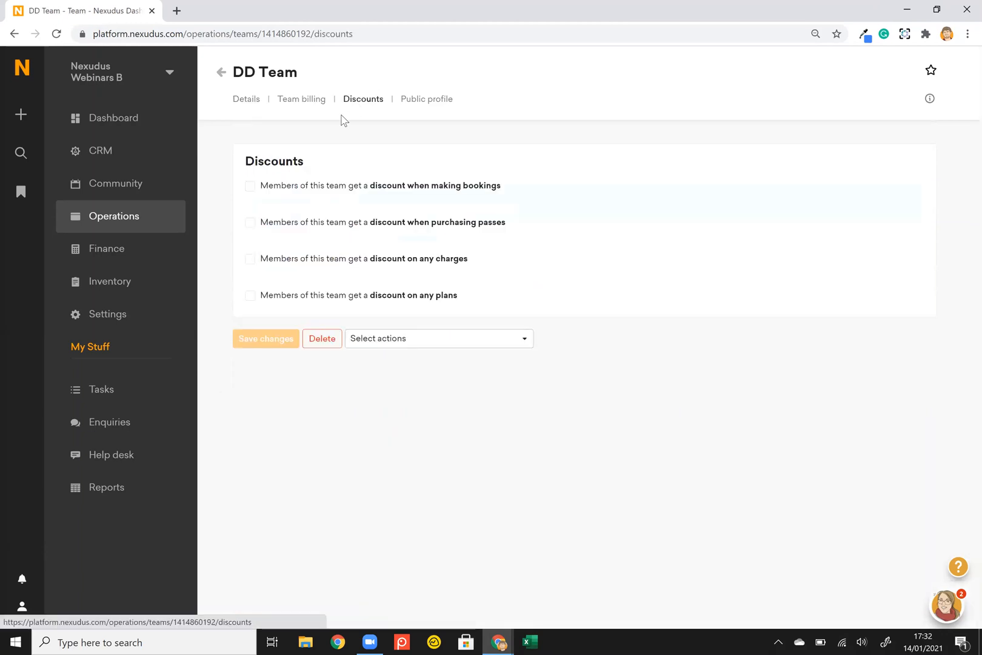
{"action": "left_click", "coordinate": [250, 188]}
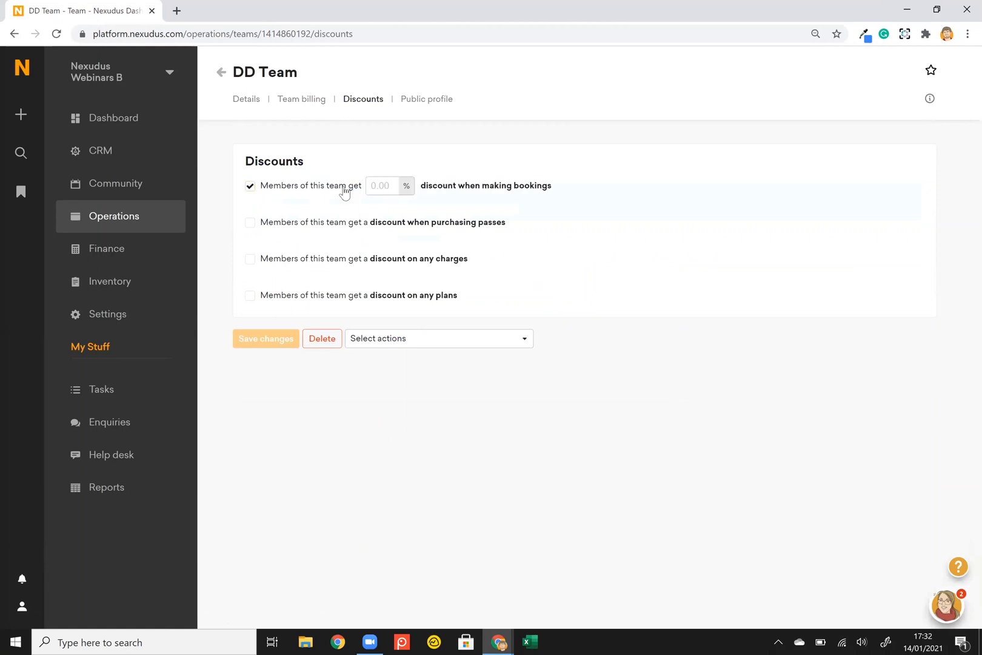
{"action": "left_click", "coordinate": [373, 185]}
{"action": "type", "text": "50"}
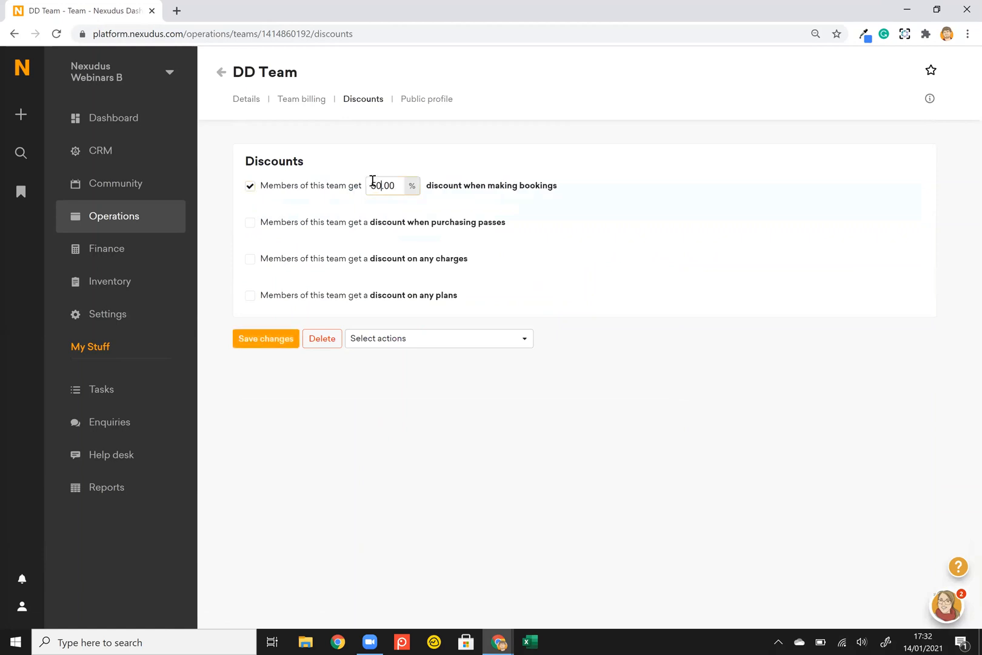
{"action": "left_click", "coordinate": [259, 339]}
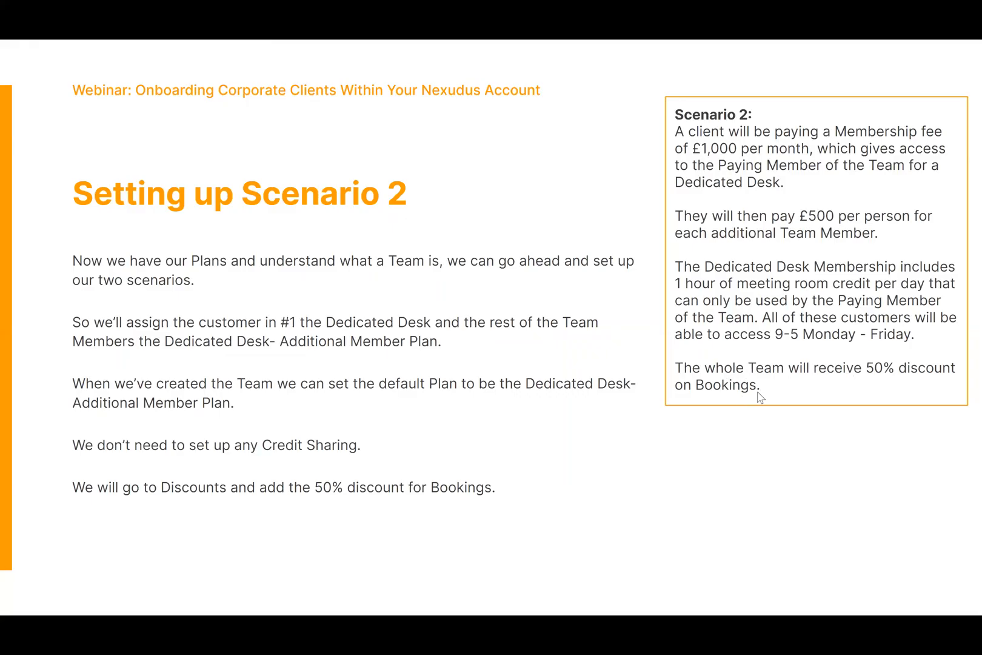
{"action": "key", "text": "alt+Tab"}
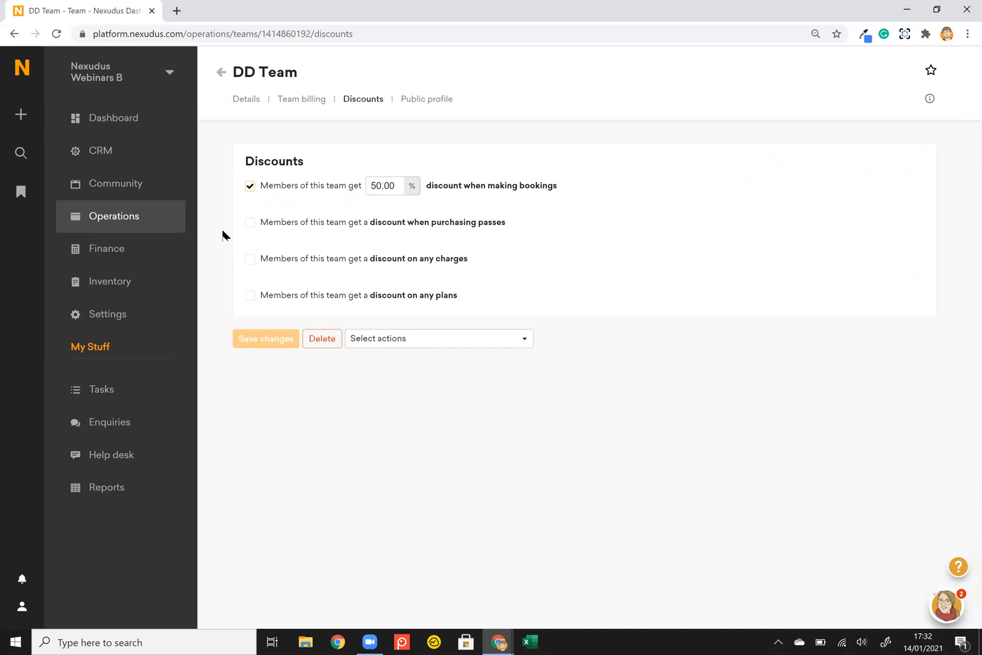
{"action": "scroll", "coordinate": [223, 235], "scroll_direction": "left", "scroll_amount": 5}
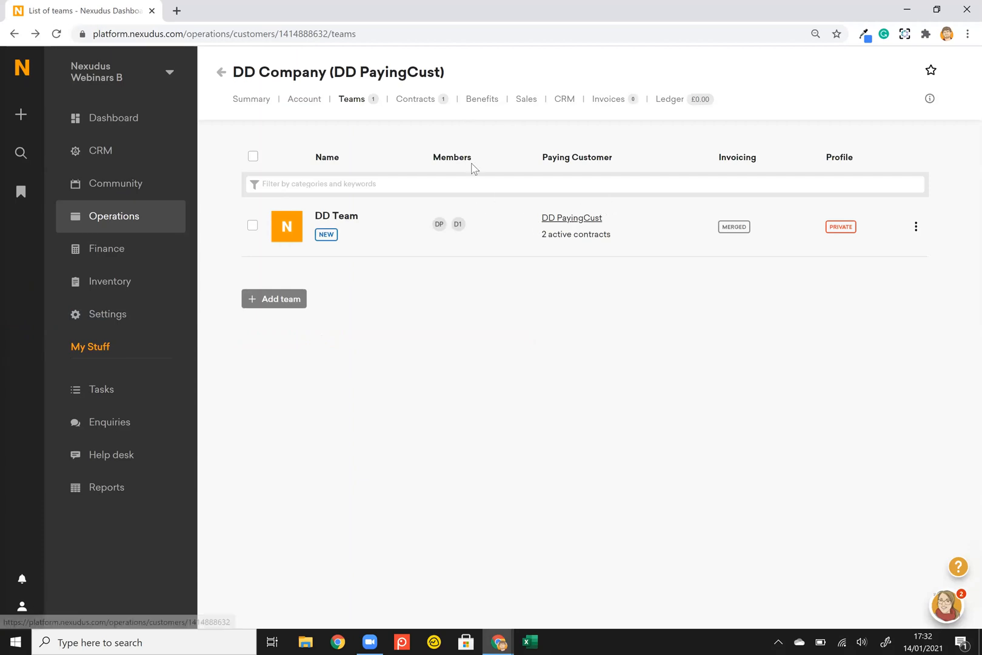
Show DD Company's Benefits passes, the 9-5 Monday-Friday passes granted by its plan.
{"action": "left_click", "coordinate": [483, 105]}
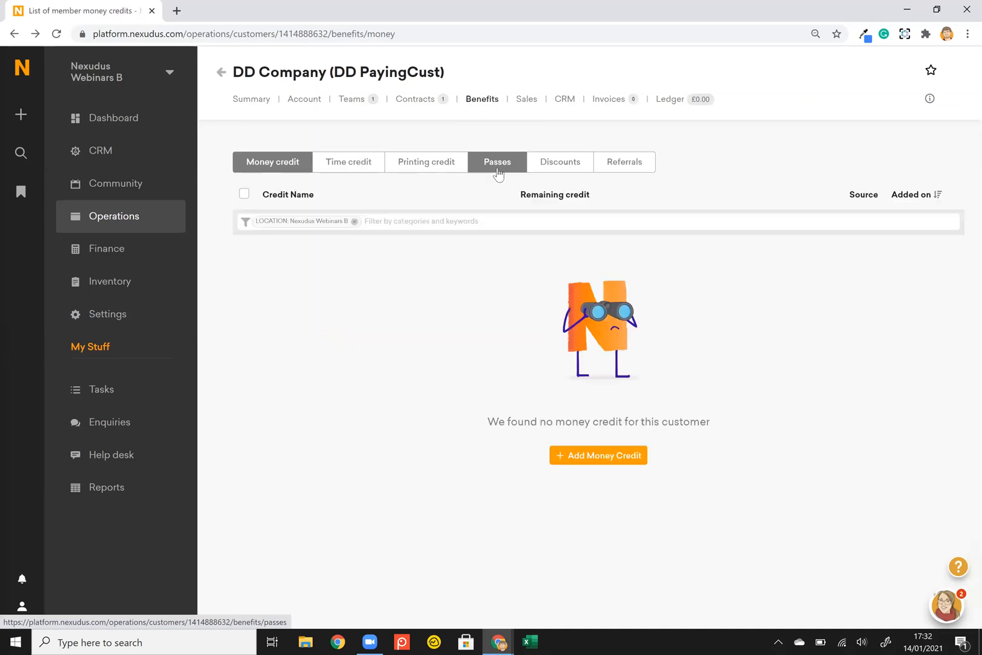
{"action": "left_click", "coordinate": [498, 172]}
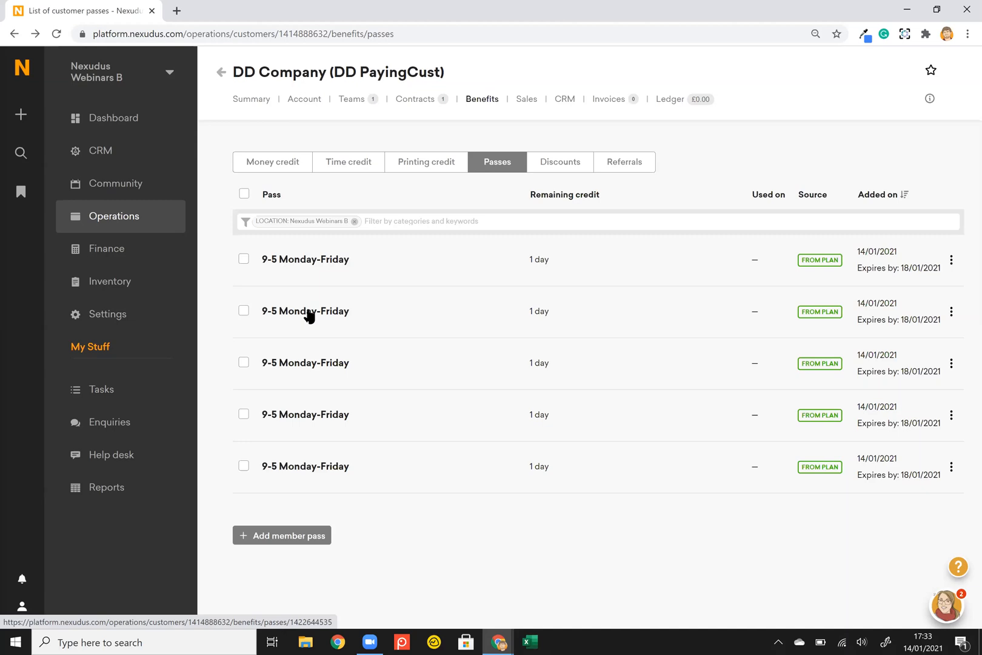
Open the Plans list under Inventory, showing both Dedicated Desk plans, Office Plan and Team Member.
{"action": "left_click", "coordinate": [117, 279]}
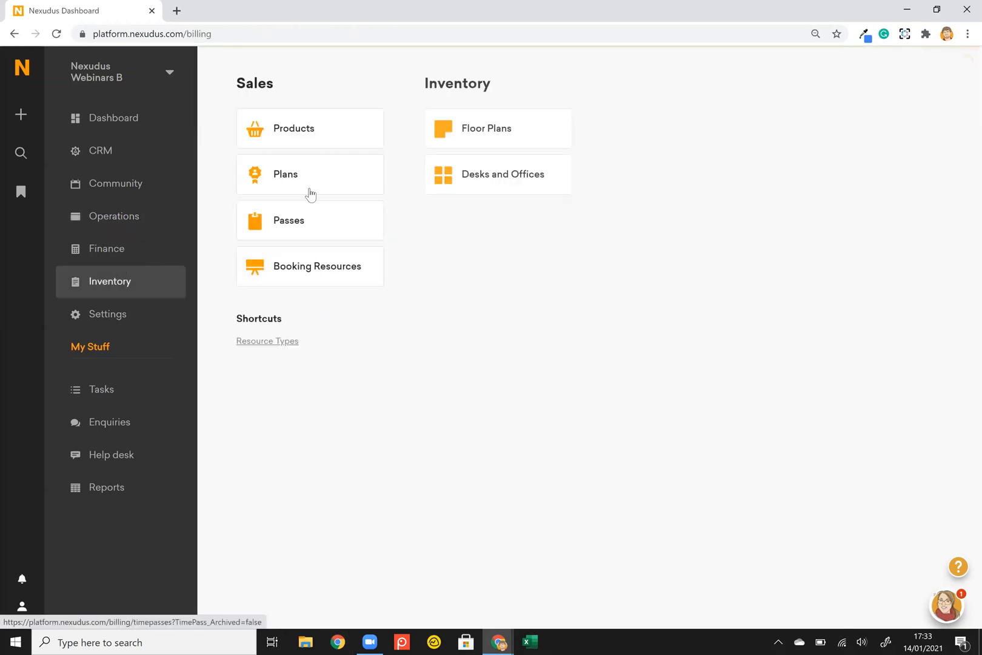
{"action": "left_click", "coordinate": [311, 191]}
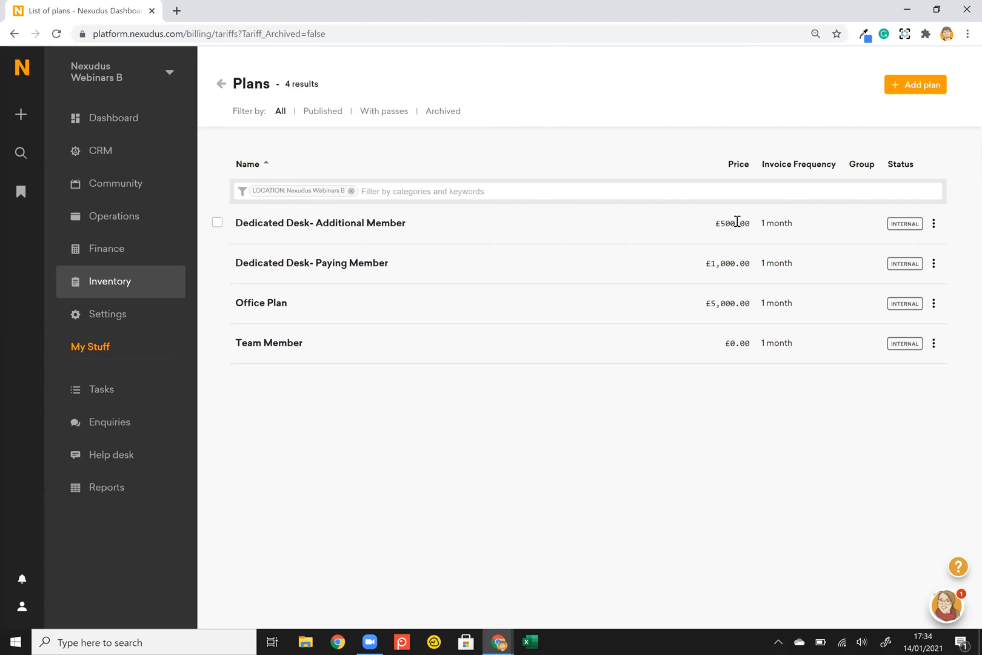
Switch to the webinar slides and advance to the Assigning Desks/ Offices slide.
{"action": "key", "text": "alt+Tab"}
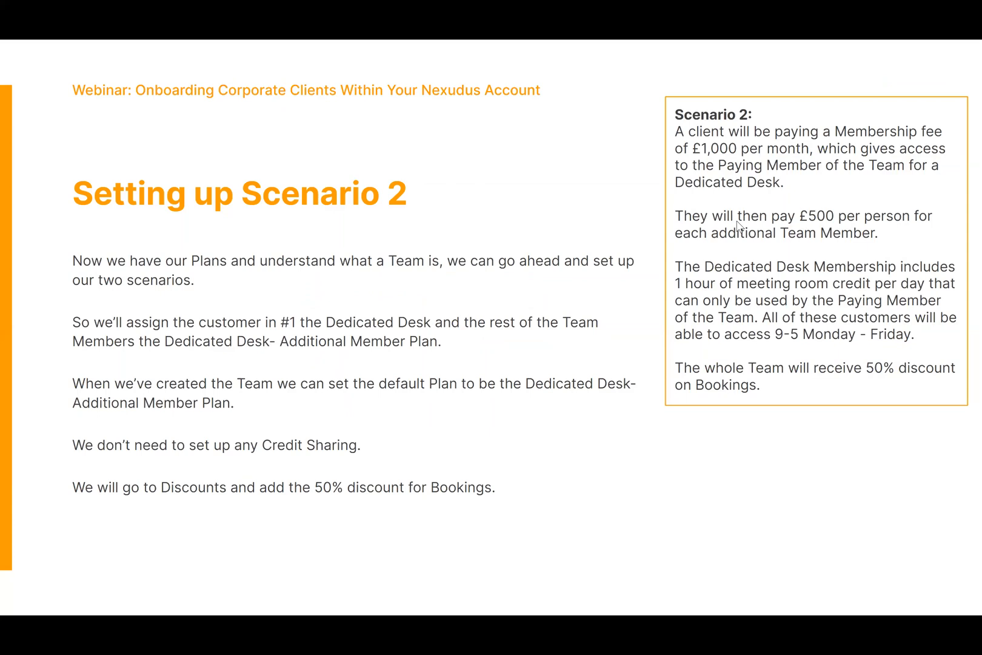
{"action": "key", "text": "Right"}
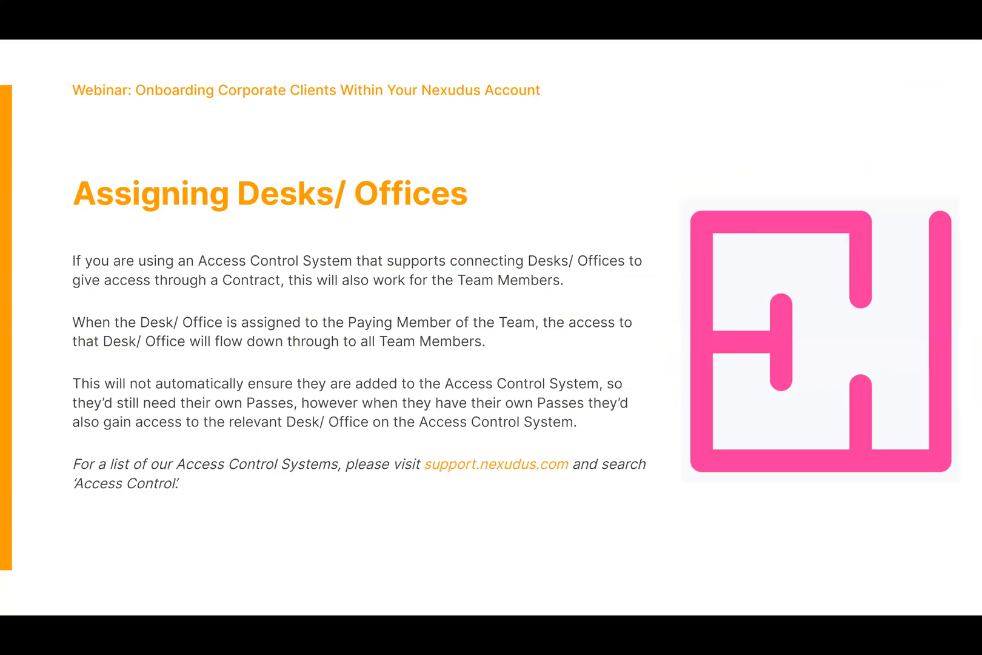
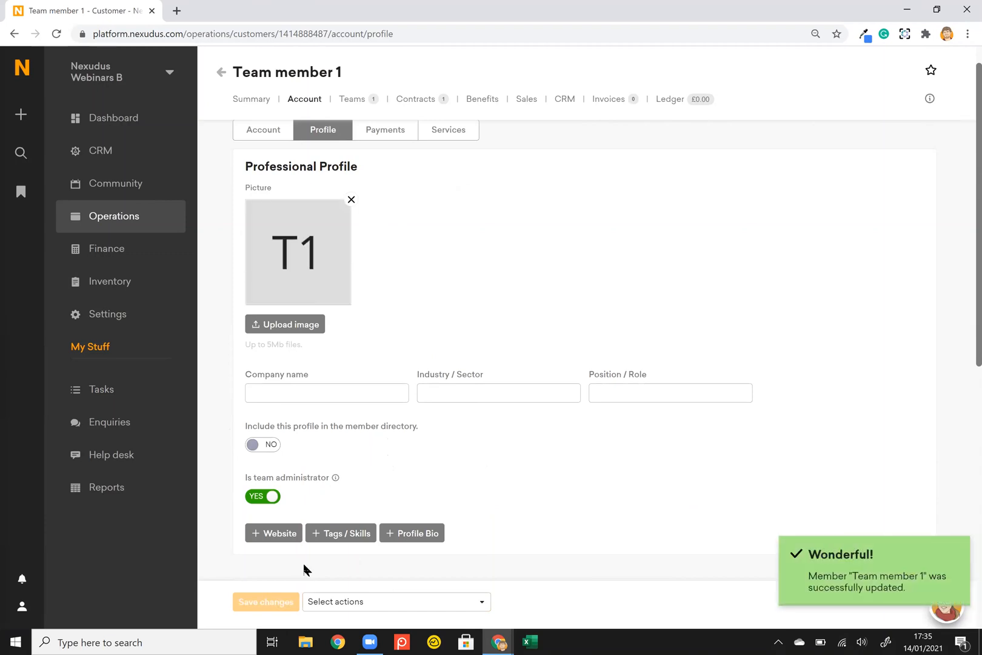
Choose Access Account from Team member 1's Select actions list to sign into their portal.
{"action": "left_click", "coordinate": [352, 601]}
{"action": "scroll", "coordinate": [347, 548], "scroll_direction": "down", "scroll_amount": 2}
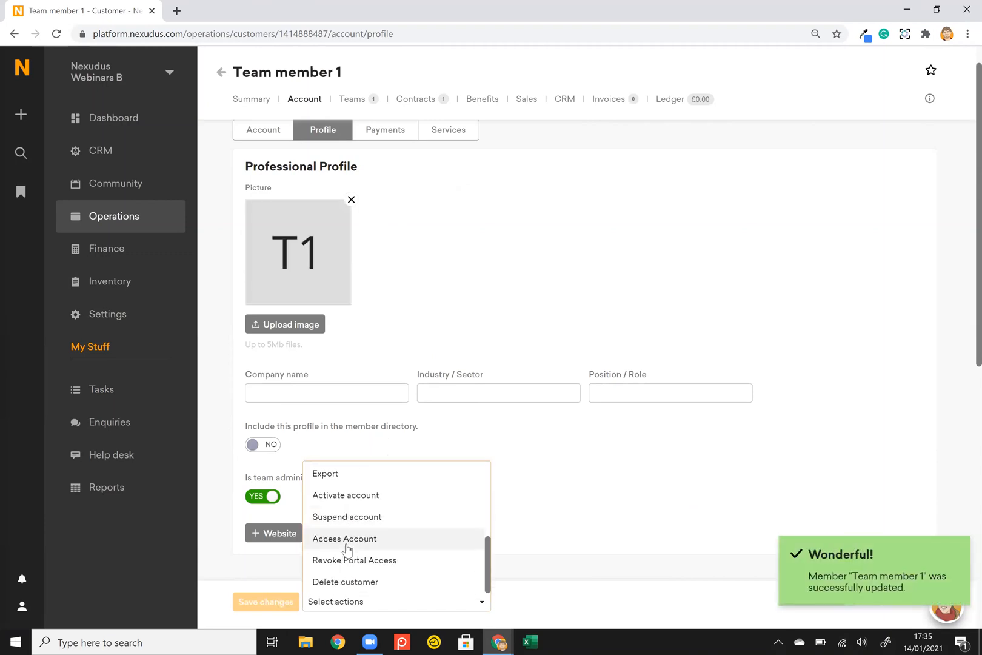
{"action": "left_click", "coordinate": [363, 539]}
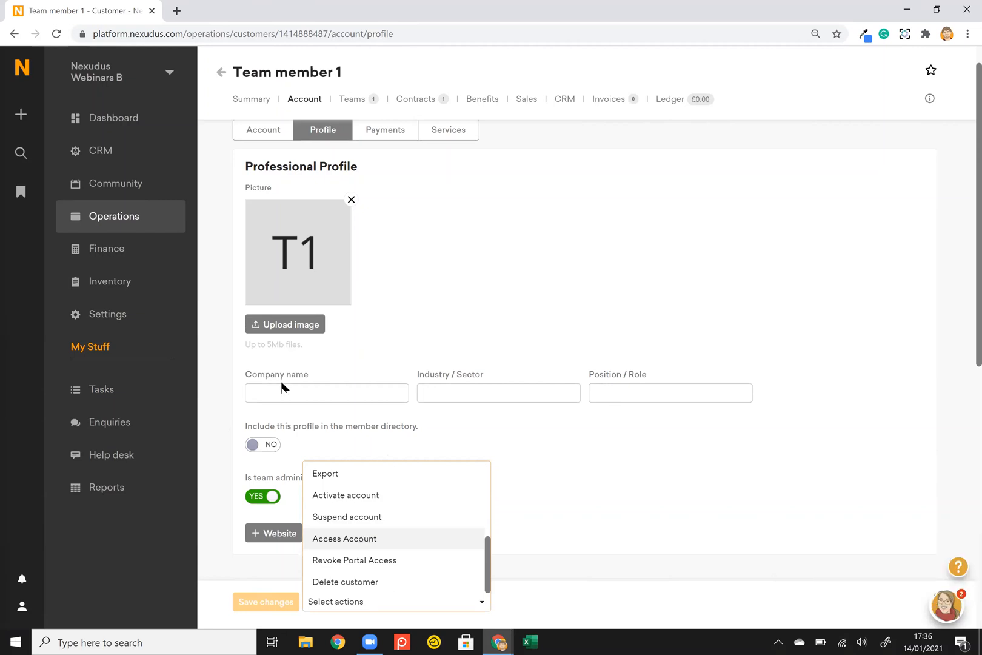
Confirm signing in as Team member 1 and review the Office Team dashboard's £0.00 member charges.
{"action": "left_click", "coordinate": [274, 372]}
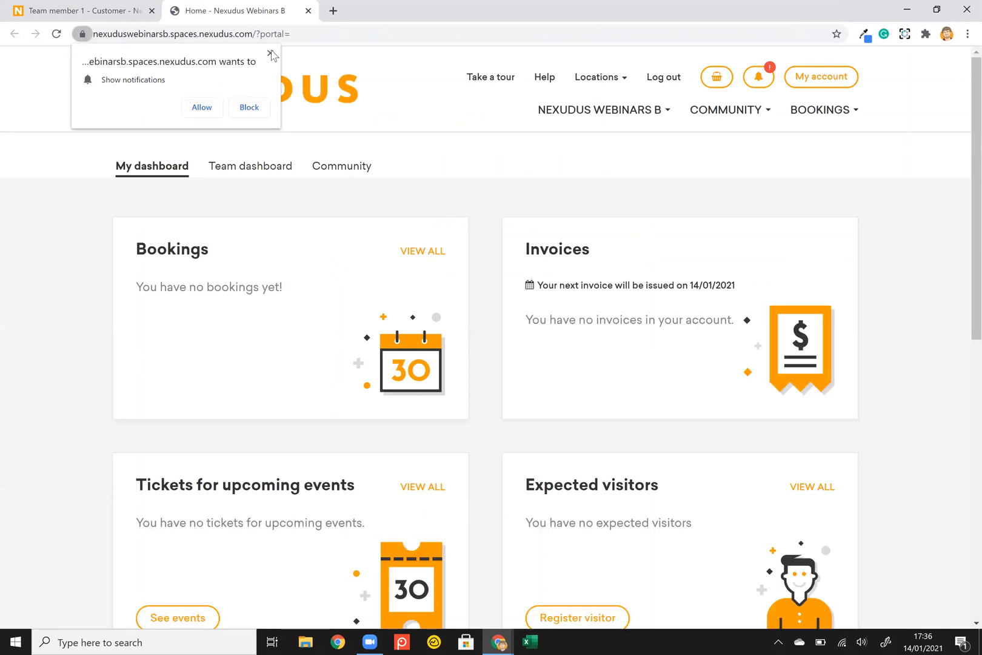
{"action": "left_click", "coordinate": [271, 53]}
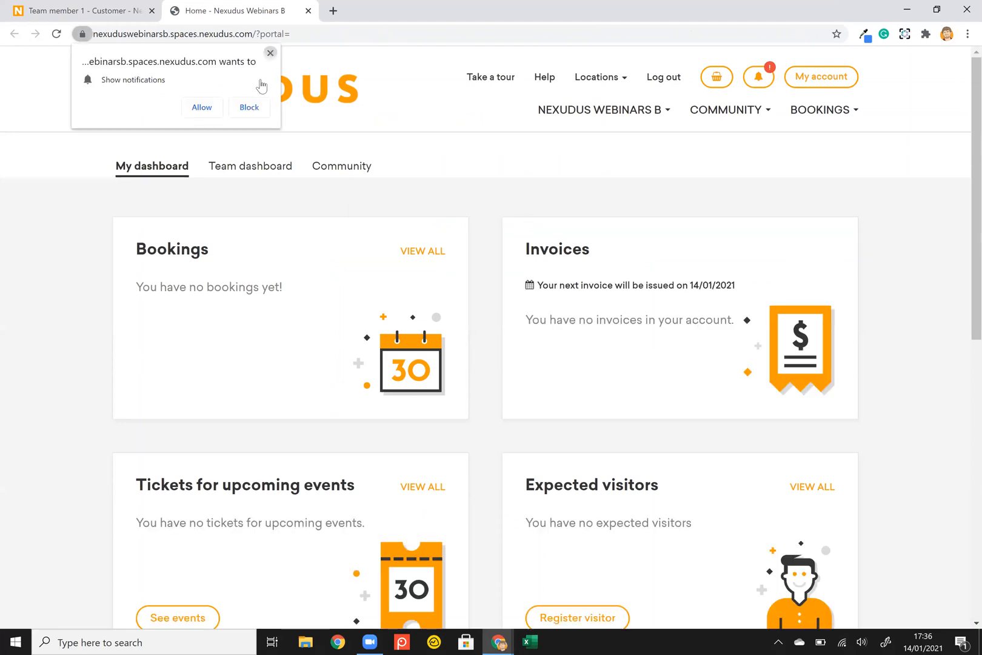
{"action": "left_click", "coordinate": [242, 174]}
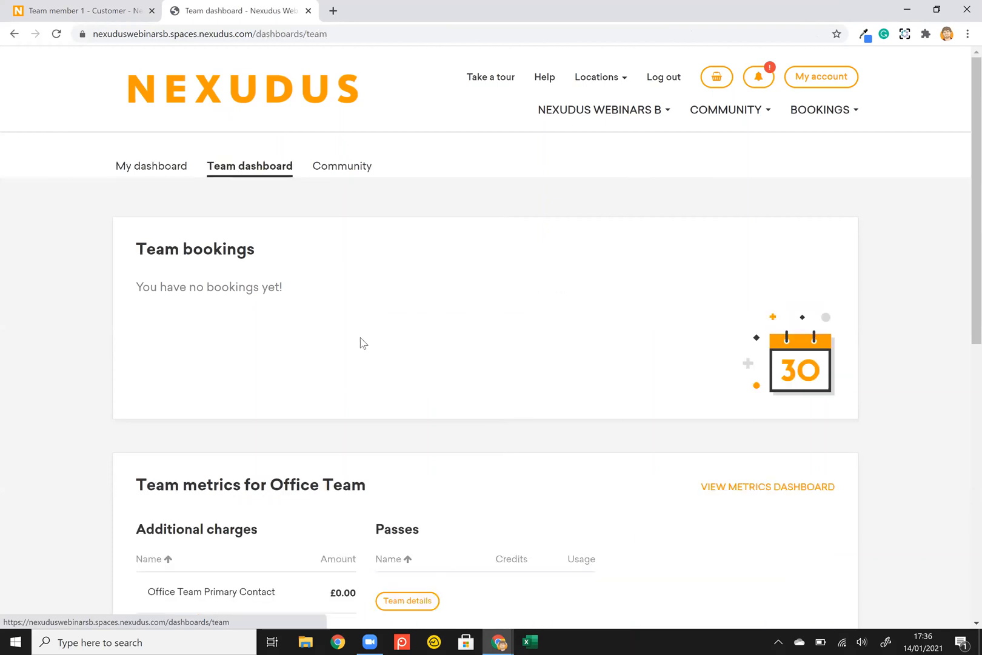
{"action": "scroll", "coordinate": [362, 343], "scroll_direction": "down", "scroll_amount": 1}
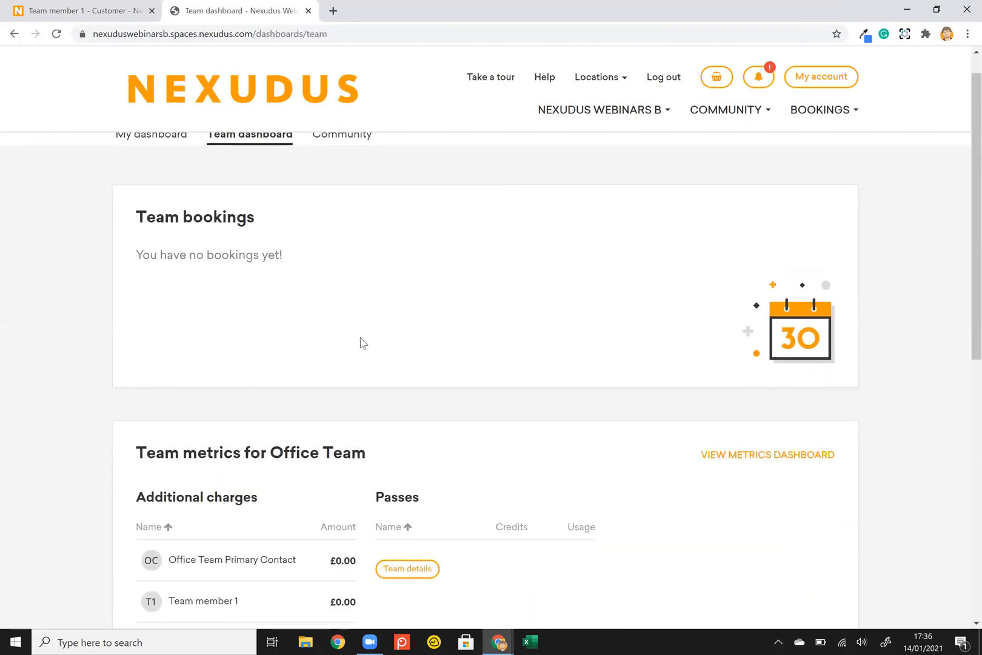
{"action": "scroll", "coordinate": [362, 343], "scroll_direction": "down", "scroll_amount": 1}
{"action": "scroll", "coordinate": [360, 338], "scroll_direction": "down", "scroll_amount": 1}
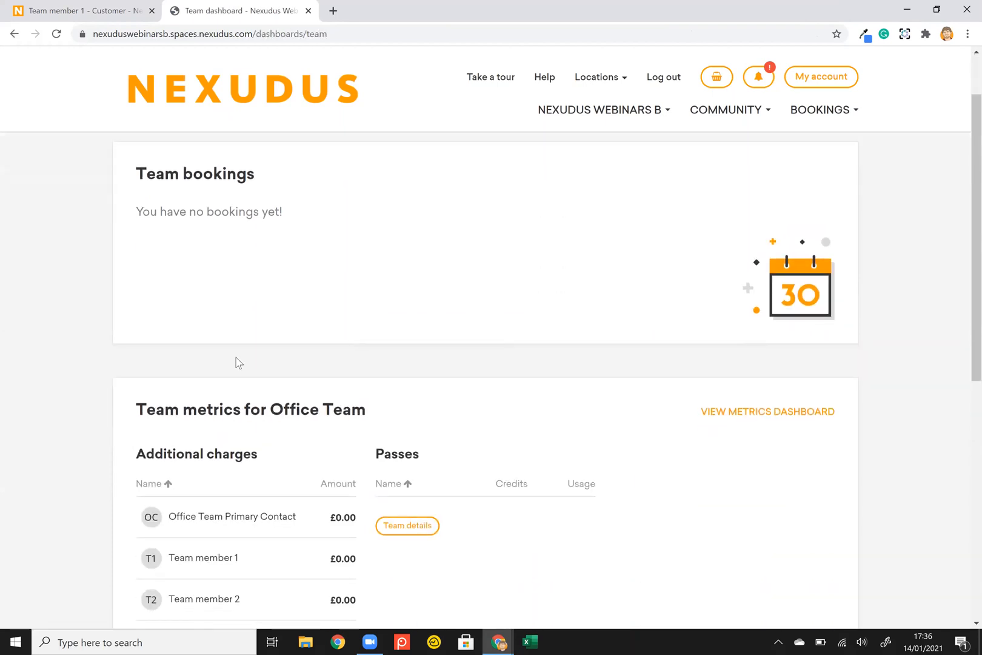
{"action": "scroll", "coordinate": [237, 362], "scroll_direction": "down", "scroll_amount": 2}
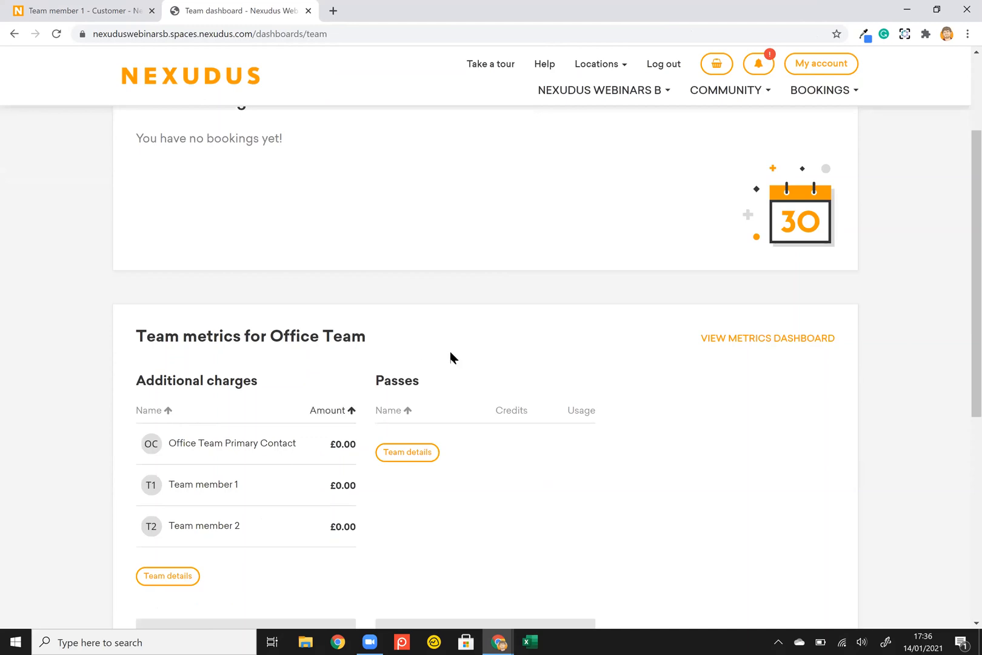
{"action": "scroll", "coordinate": [450, 357], "scroll_direction": "down", "scroll_amount": 2}
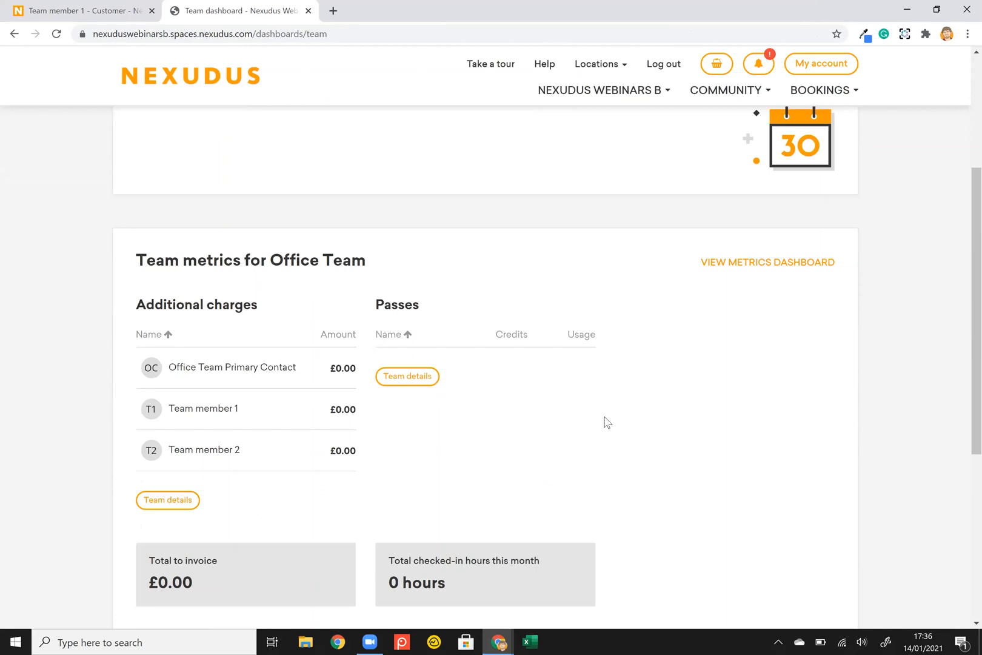
{"action": "scroll", "coordinate": [606, 422], "scroll_direction": "down", "scroll_amount": 1}
{"action": "scroll", "coordinate": [607, 422], "scroll_direction": "up", "scroll_amount": 2}
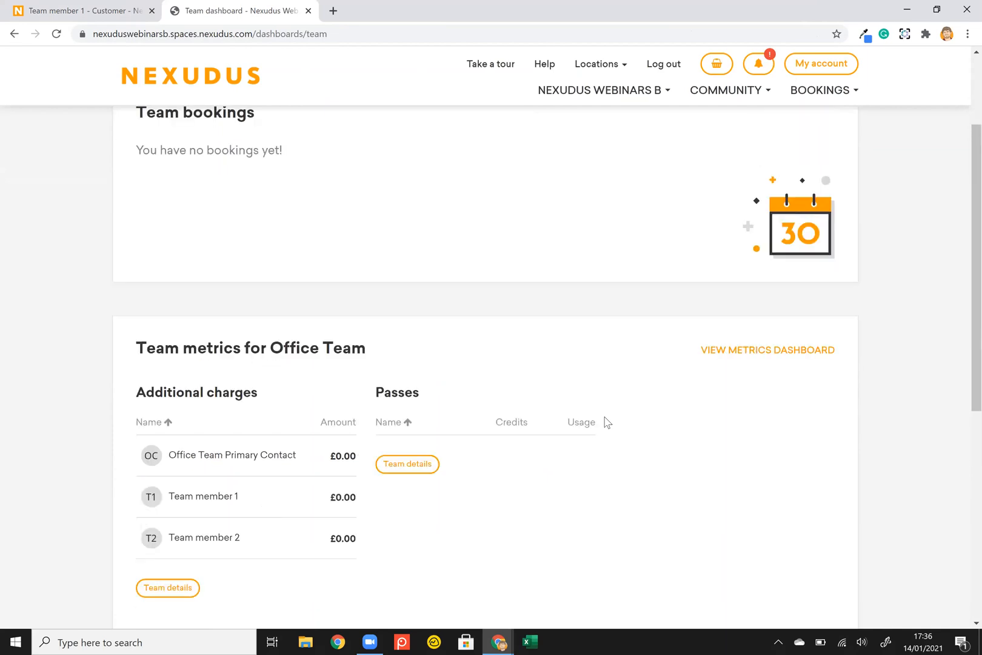
{"action": "scroll", "coordinate": [832, 75], "scroll_direction": "up", "scroll_amount": 3}
Open My account > My team to list Office Team members, scrolling down to Team member 2.
{"action": "left_click", "coordinate": [831, 75]}
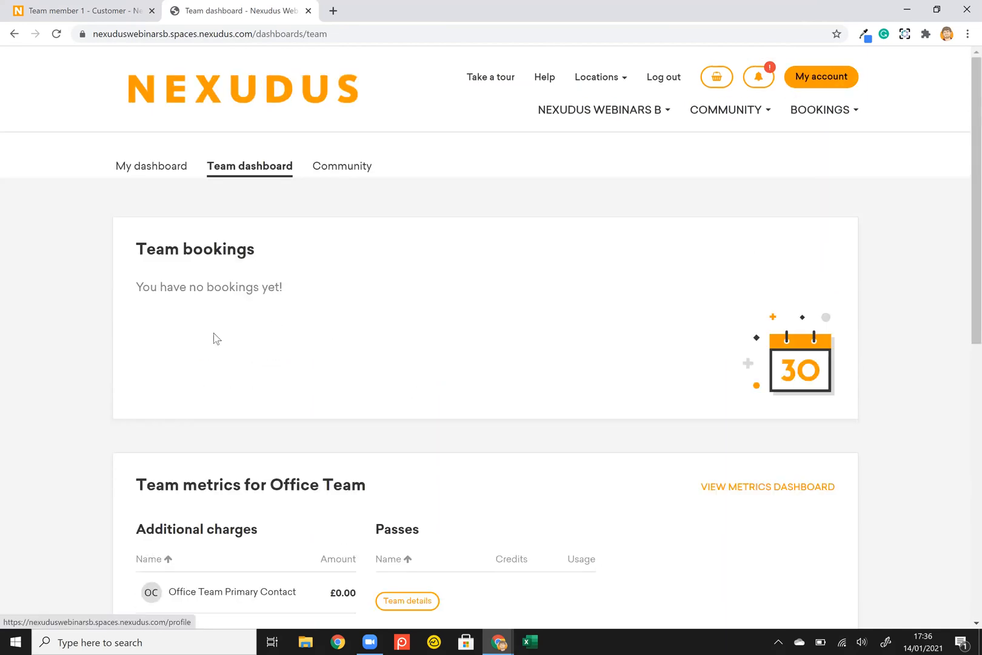
{"action": "left_click", "coordinate": [144, 362]}
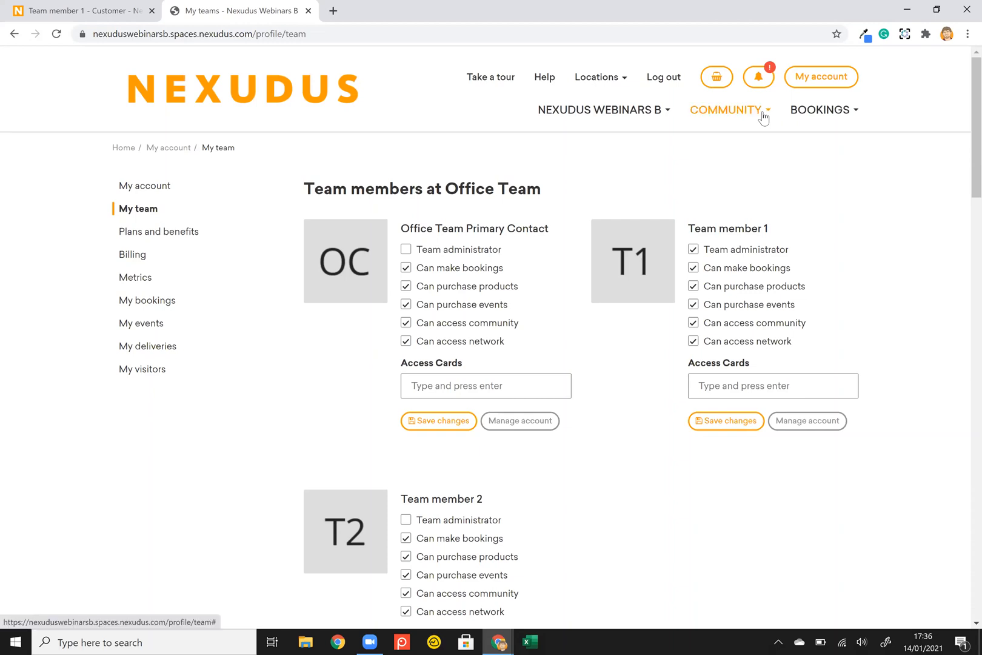
{"action": "left_click", "coordinate": [474, 386]}
{"action": "scroll", "coordinate": [519, 528], "scroll_direction": "down", "scroll_amount": 3}
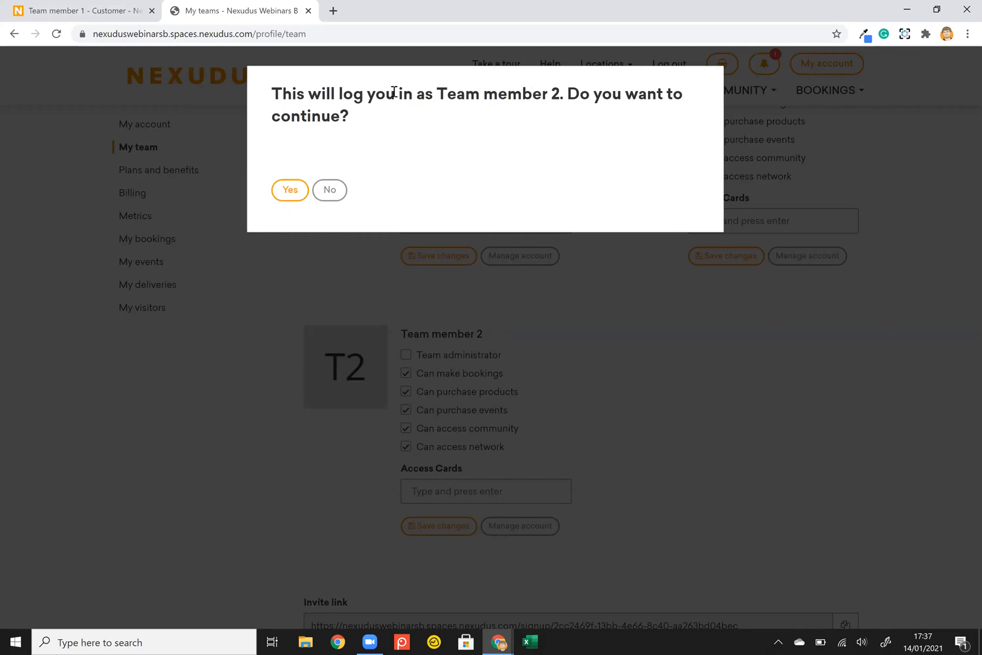
Log in as Team member 2 to view their profile, then go back to your own account.
{"action": "left_click", "coordinate": [290, 191]}
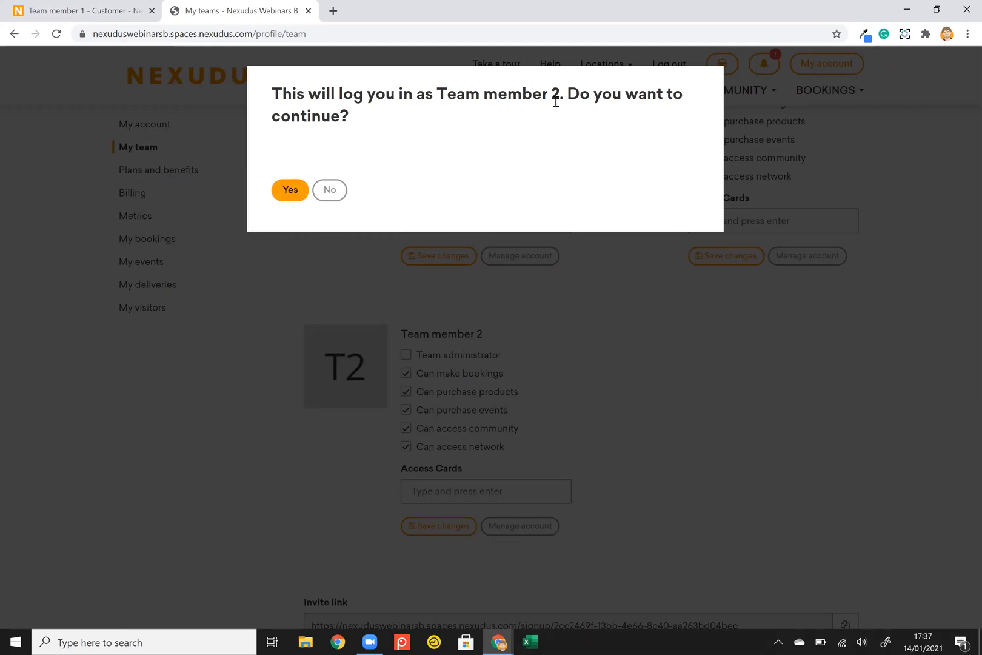
{"action": "left_click", "coordinate": [292, 197]}
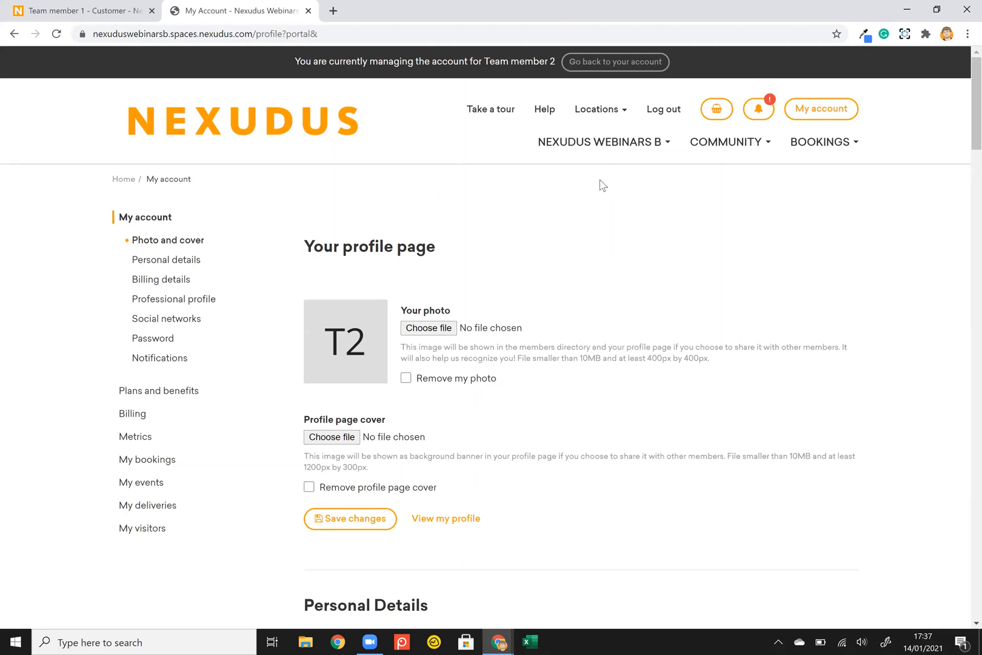
{"action": "left_click", "coordinate": [644, 63]}
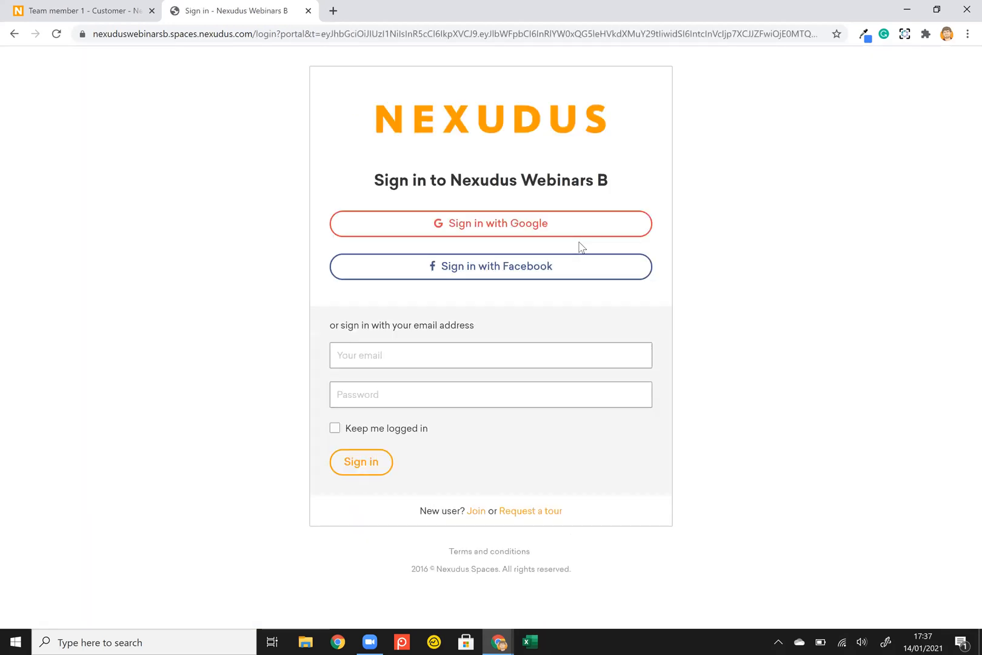
Close the portal sign-in tab and access Team member 1's portal account again.
{"action": "left_click", "coordinate": [307, 10]}
{"action": "left_click", "coordinate": [304, 99]}
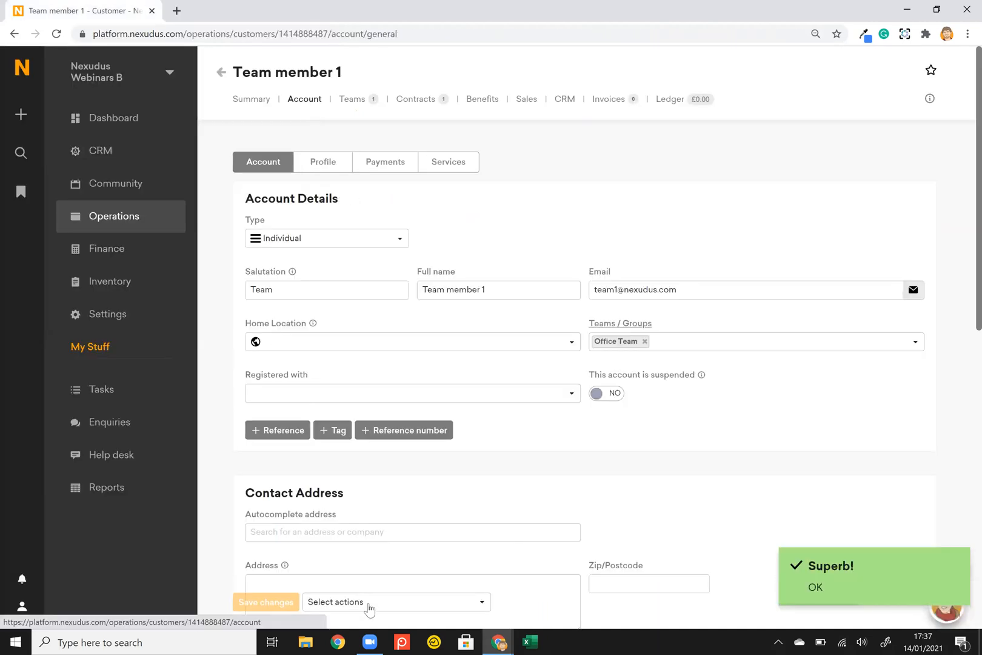
{"action": "left_click", "coordinate": [396, 602]}
{"action": "left_click", "coordinate": [373, 536]}
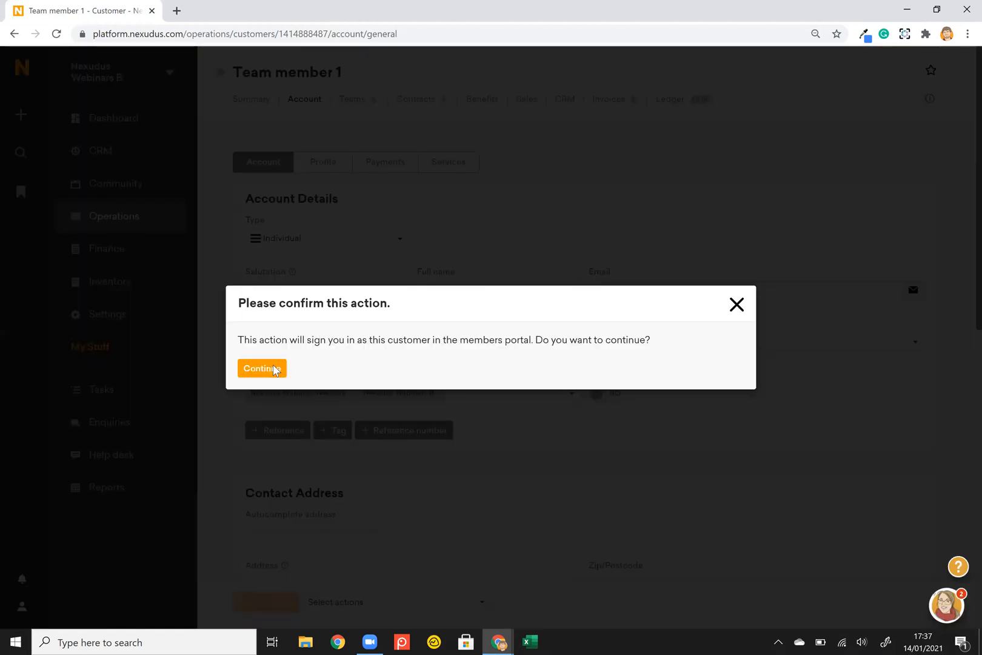
{"action": "left_click", "coordinate": [276, 369]}
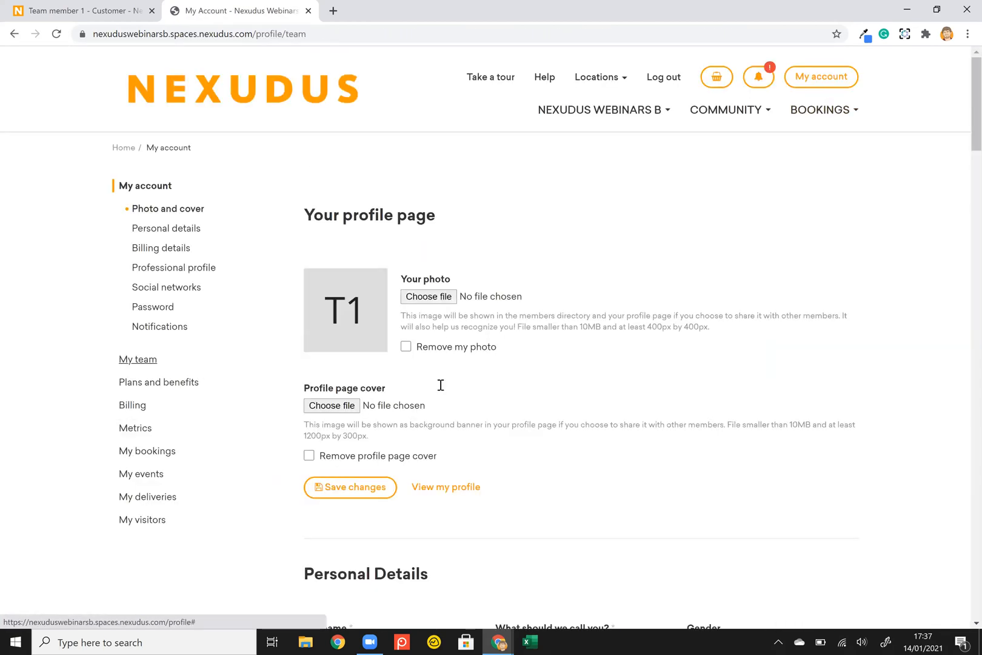
{"action": "scroll", "coordinate": [497, 369], "scroll_direction": "down", "scroll_amount": 5}
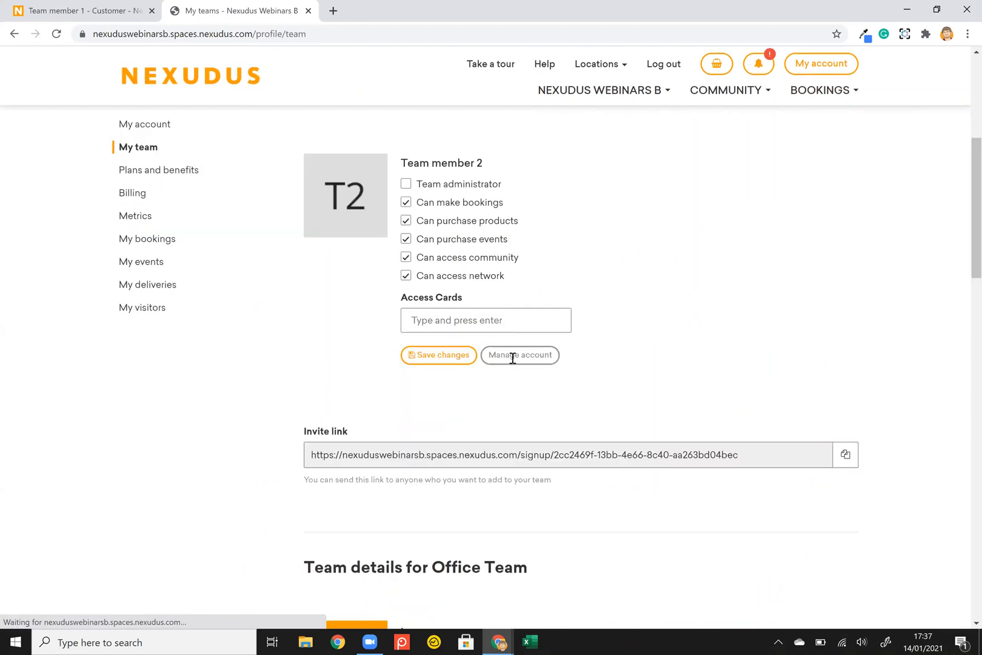
{"action": "scroll", "coordinate": [533, 355], "scroll_direction": "down", "scroll_amount": 2}
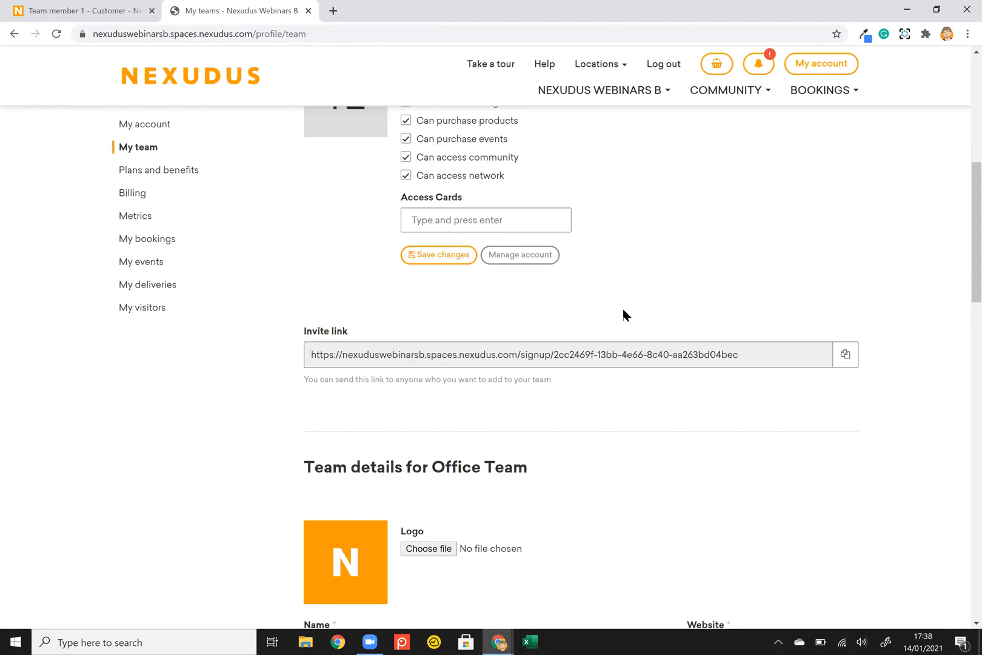
{"action": "scroll", "coordinate": [620, 418], "scroll_direction": "down", "scroll_amount": 1}
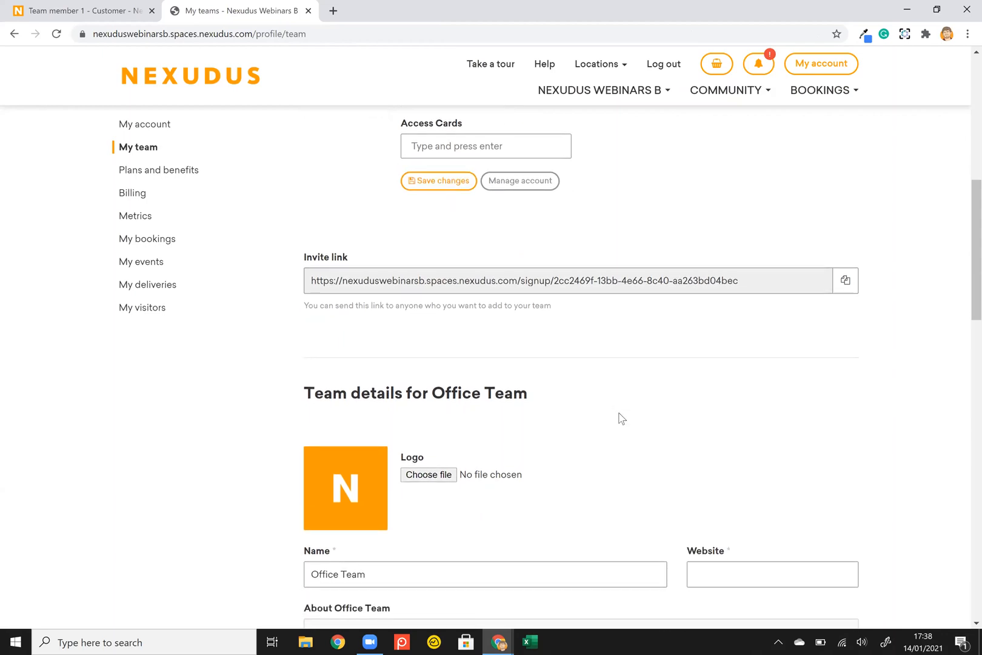
{"action": "scroll", "coordinate": [620, 419], "scroll_direction": "down", "scroll_amount": 2}
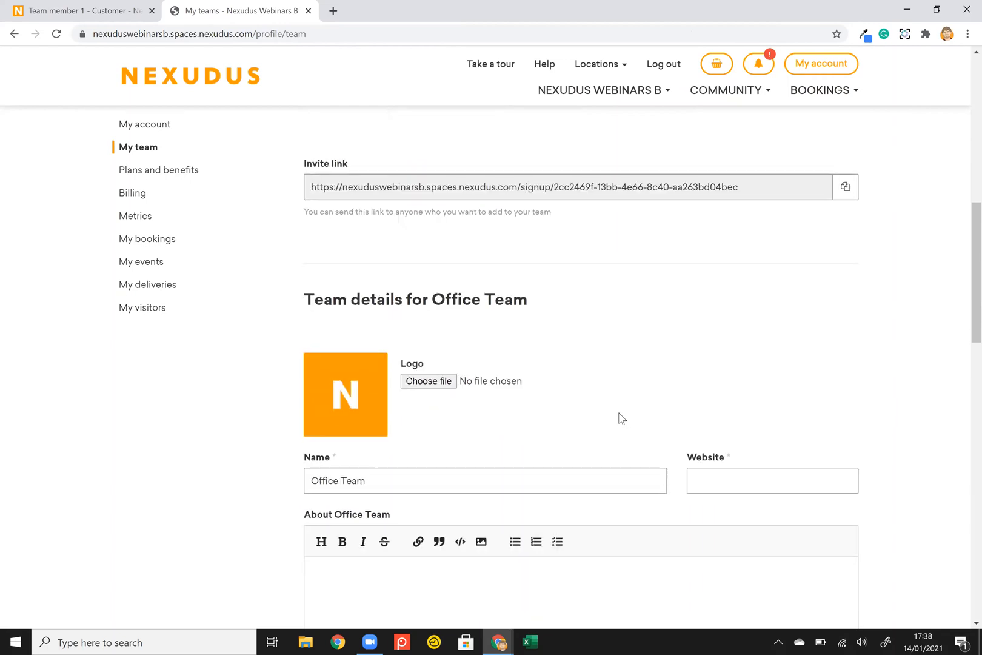
{"action": "scroll", "coordinate": [620, 418], "scroll_direction": "down", "scroll_amount": 2}
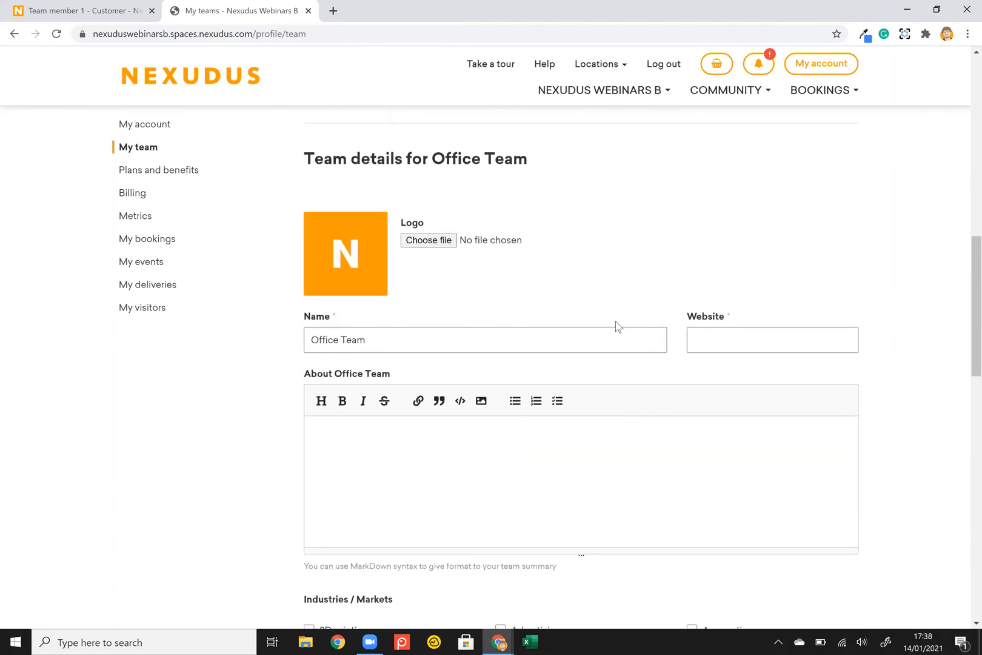
{"action": "scroll", "coordinate": [617, 326], "scroll_direction": "down", "scroll_amount": 1}
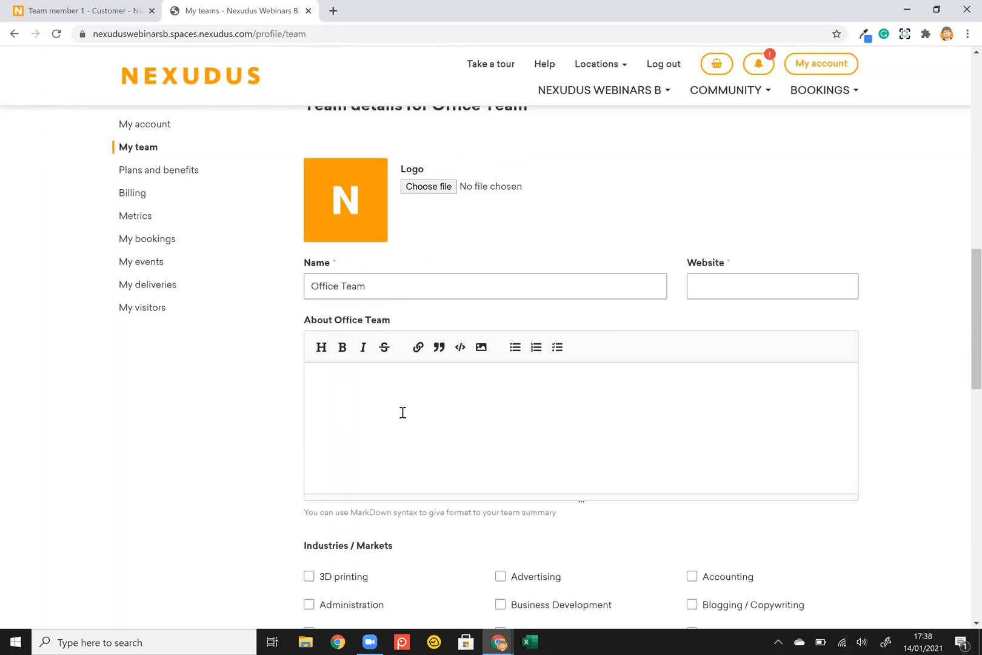
{"action": "scroll", "coordinate": [402, 412], "scroll_direction": "down", "scroll_amount": 4}
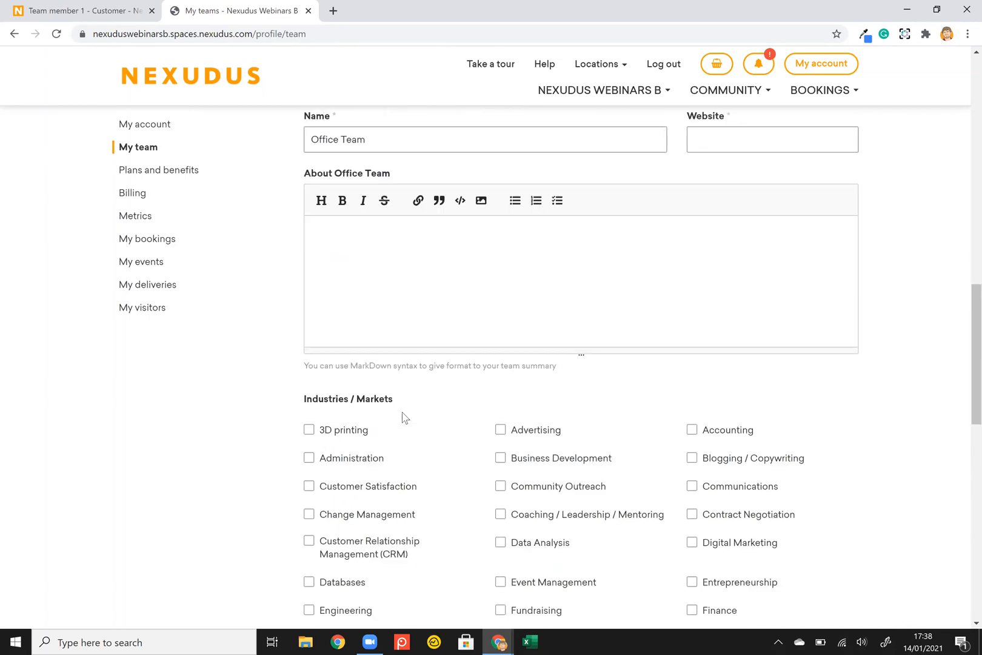
{"action": "scroll", "coordinate": [463, 434], "scroll_direction": "down", "scroll_amount": 6}
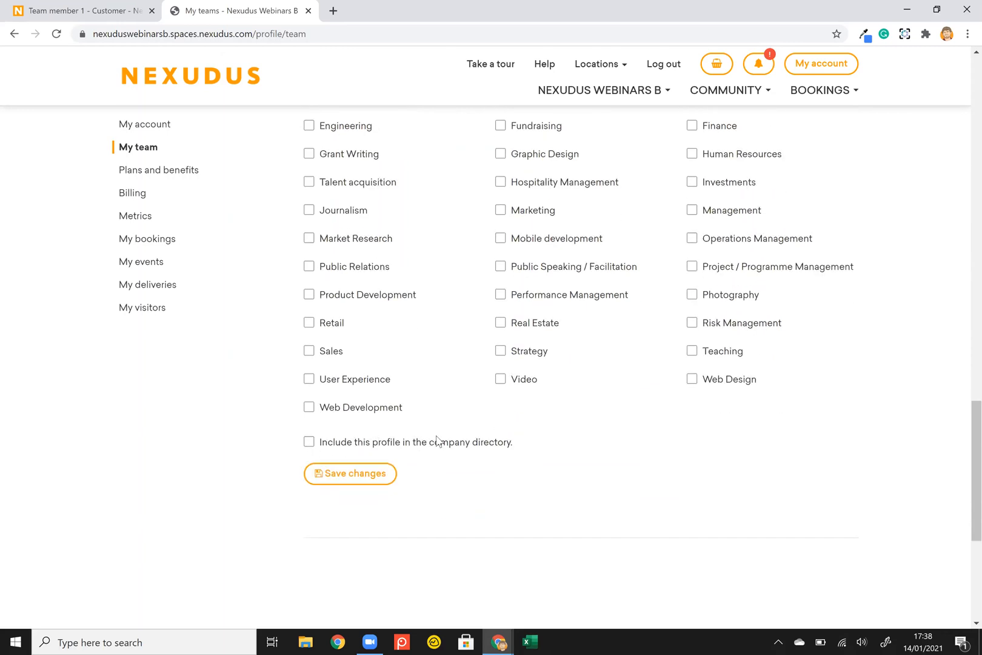
Browse the Community directory's companies list and look over the Team A company profile.
{"action": "left_click", "coordinate": [760, 94]}
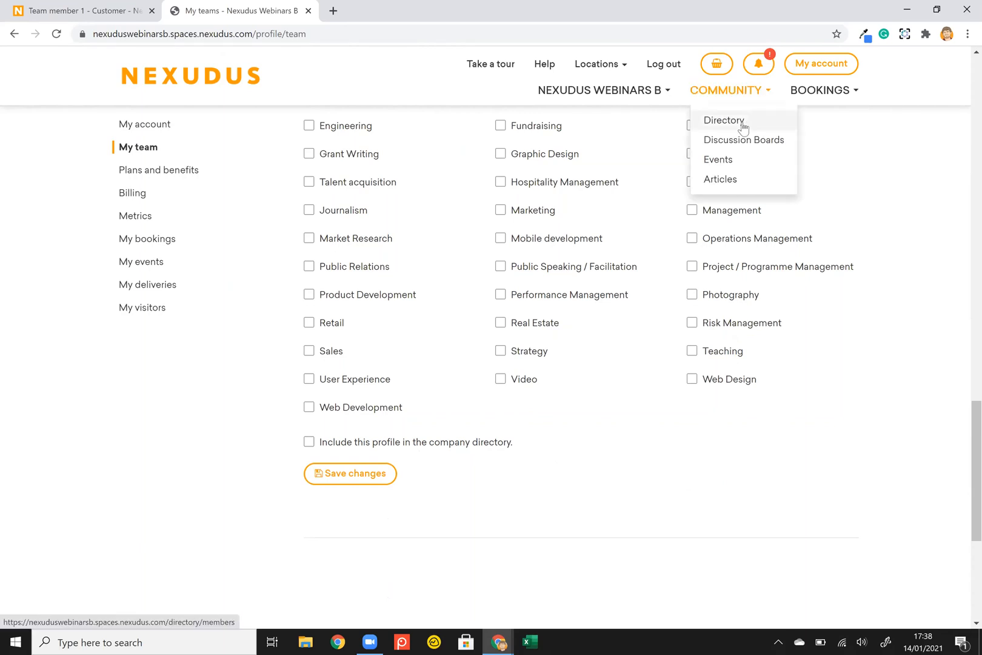
{"action": "left_click", "coordinate": [725, 120]}
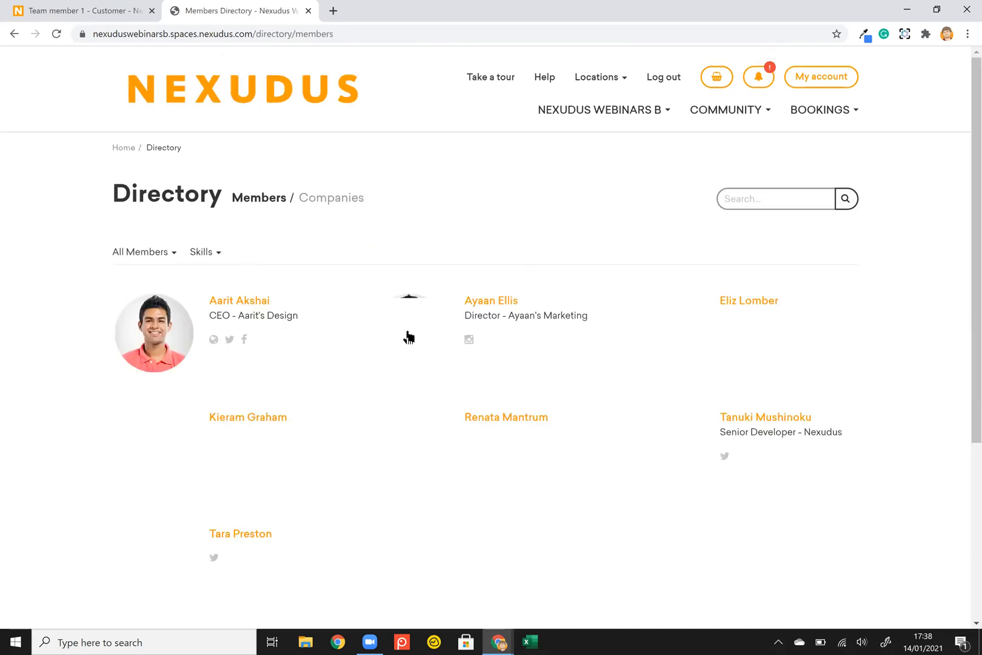
{"action": "left_click", "coordinate": [333, 197]}
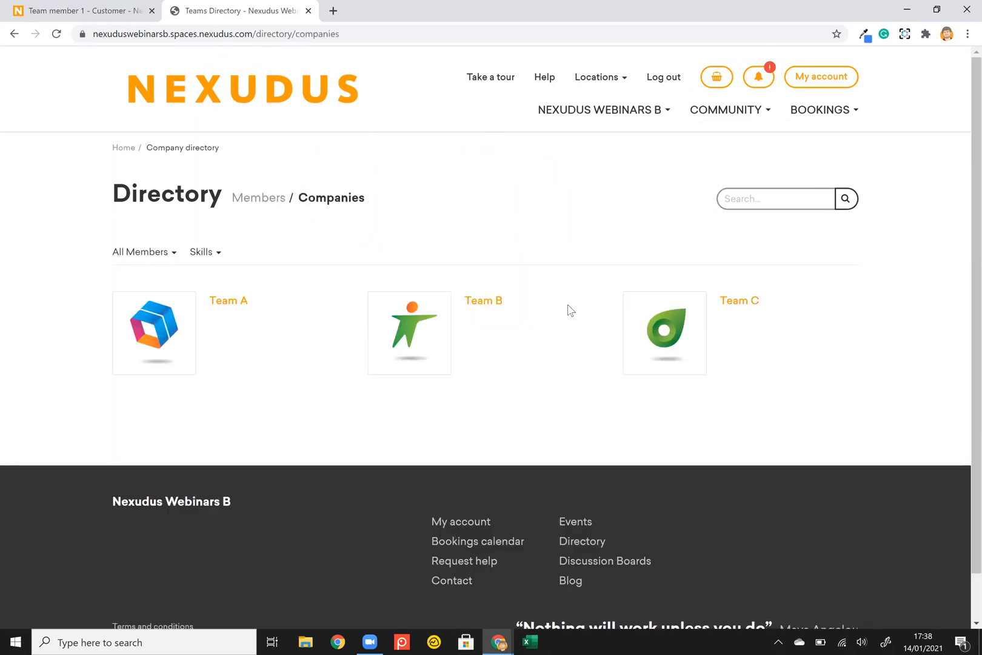
{"action": "left_click", "coordinate": [238, 309]}
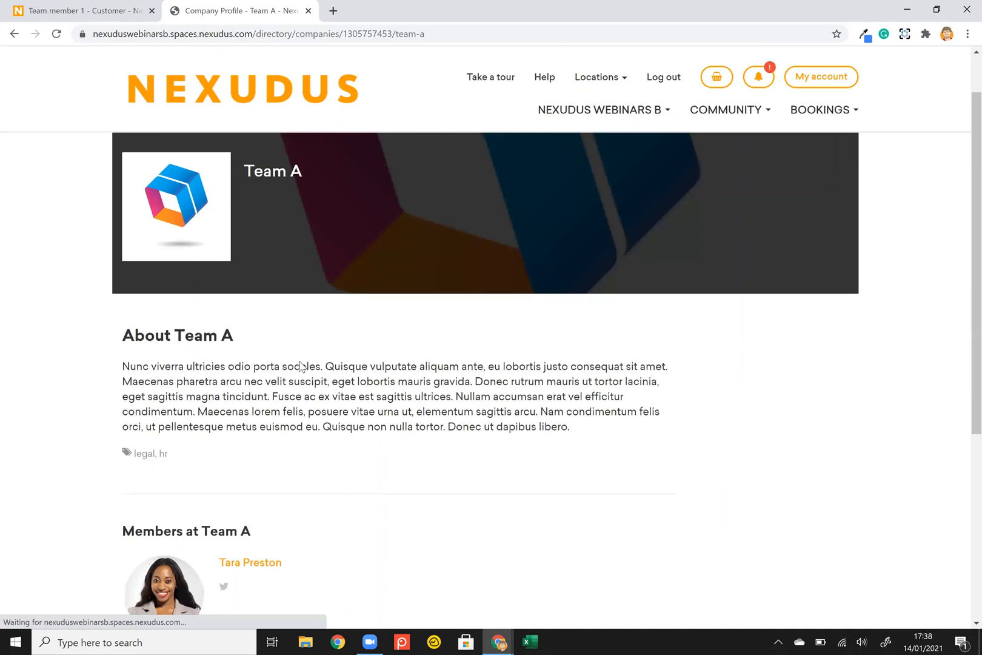
{"action": "scroll", "coordinate": [204, 380], "scroll_direction": "down", "scroll_amount": 2}
{"action": "scroll", "coordinate": [204, 418], "scroll_direction": "down", "scroll_amount": 1}
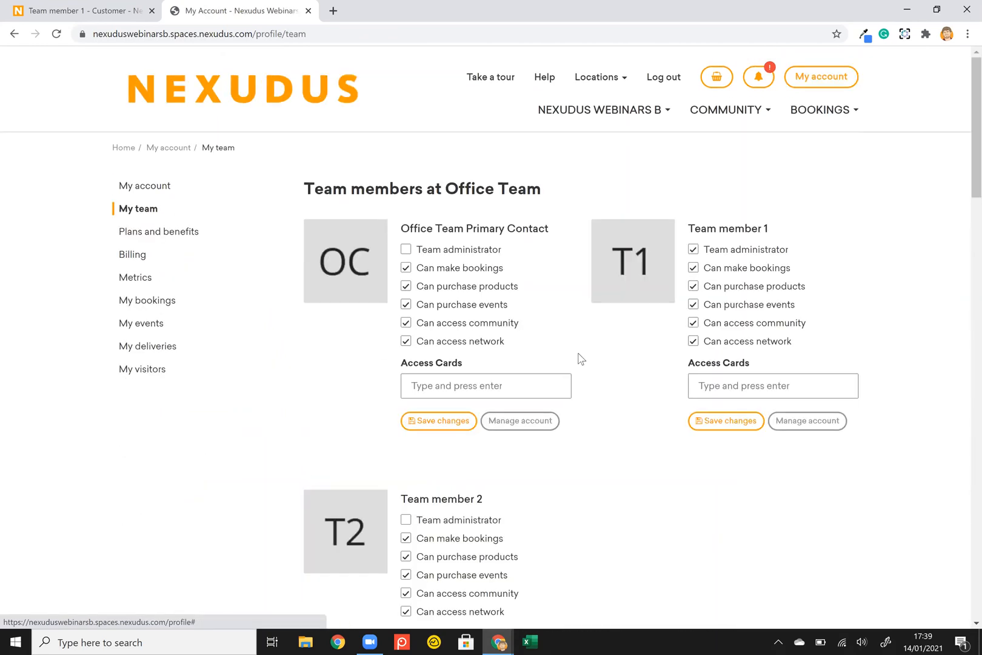
{"action": "scroll", "coordinate": [579, 359], "scroll_direction": "down", "scroll_amount": 18}
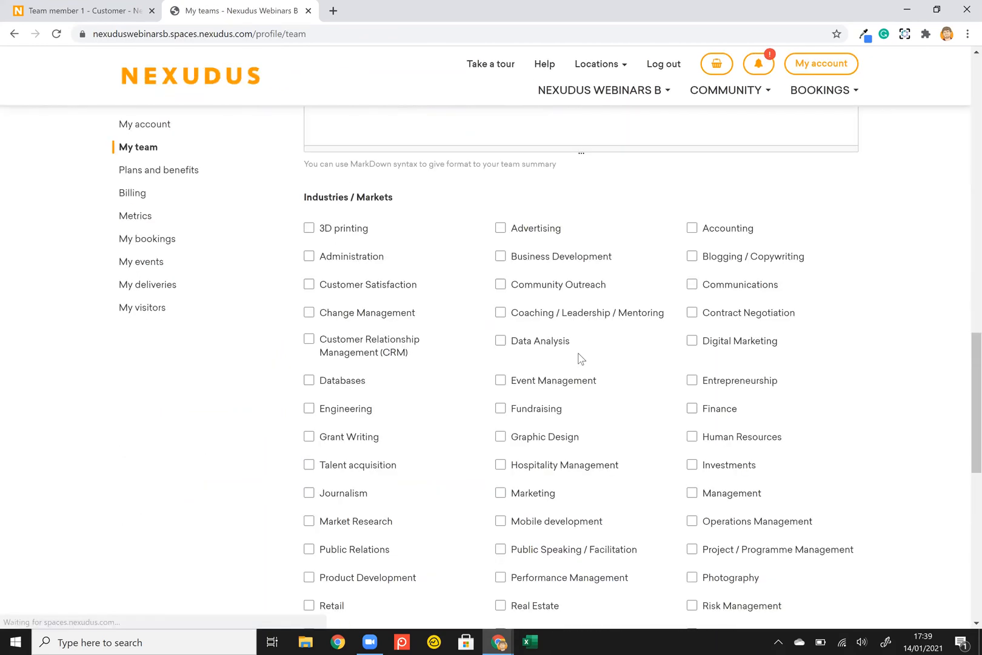
{"action": "scroll", "coordinate": [579, 359], "scroll_direction": "up", "scroll_amount": 12}
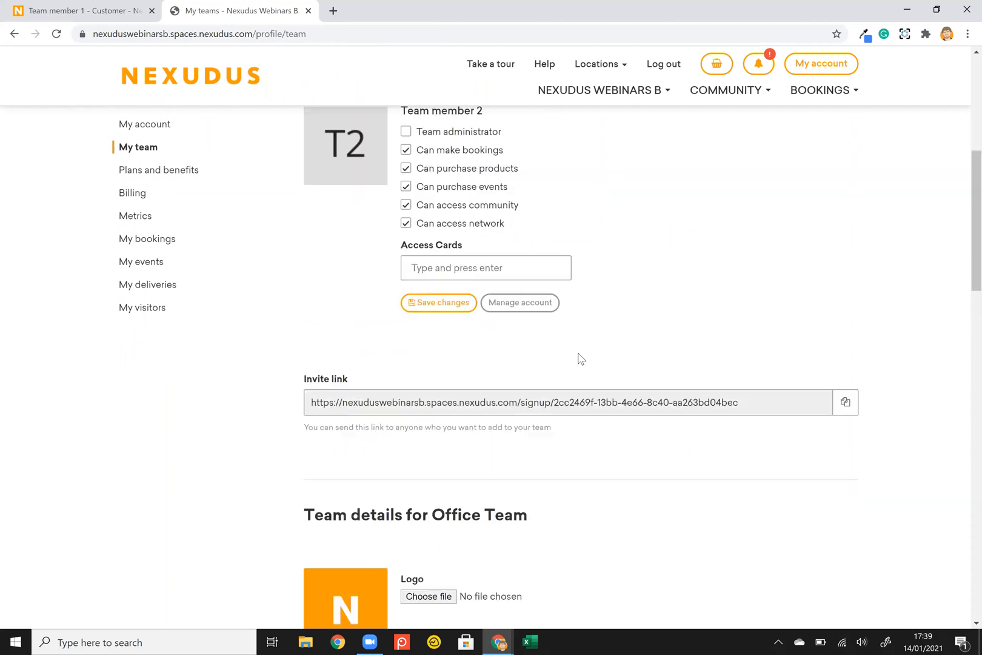
{"action": "scroll", "coordinate": [579, 359], "scroll_direction": "up", "scroll_amount": 2}
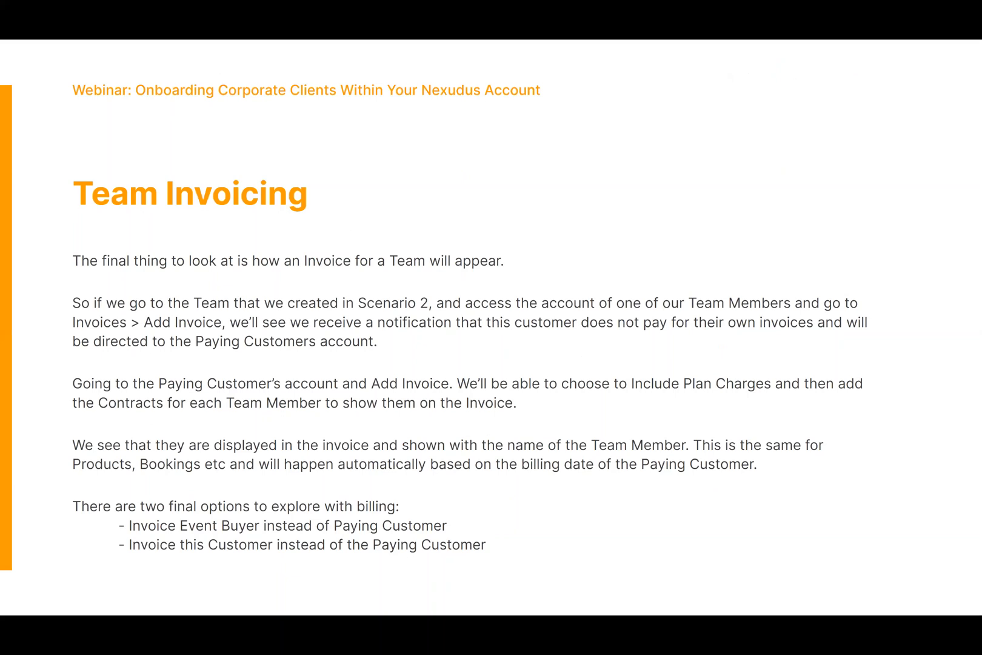
Return to the Nexudus admin and open Operations > Members & customers.
{"action": "key", "text": "alt+Tab"}
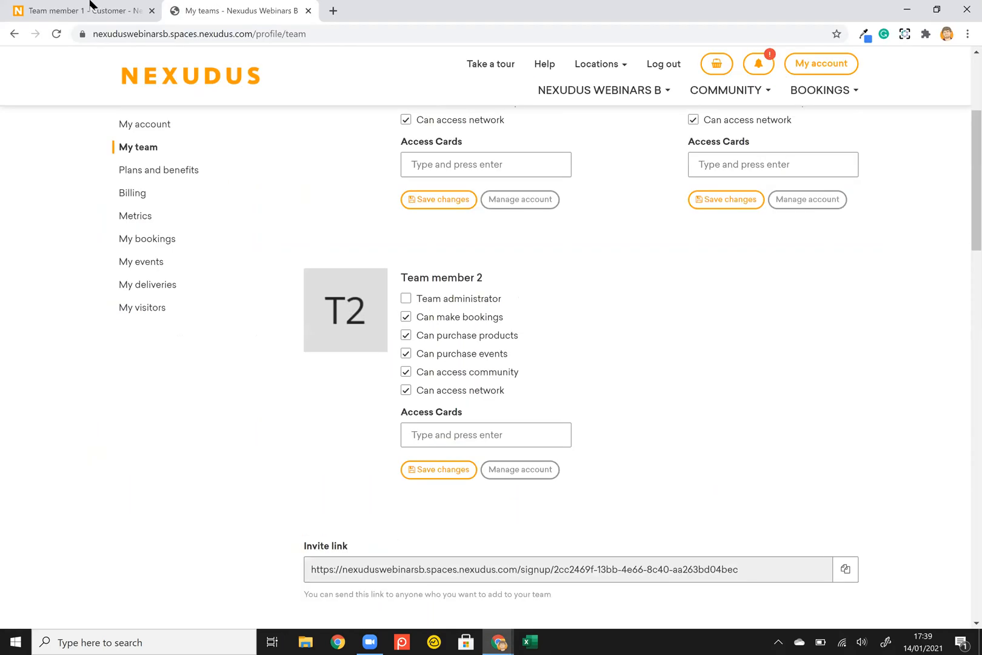
{"action": "left_click", "coordinate": [92, 5]}
{"action": "left_click", "coordinate": [99, 225]}
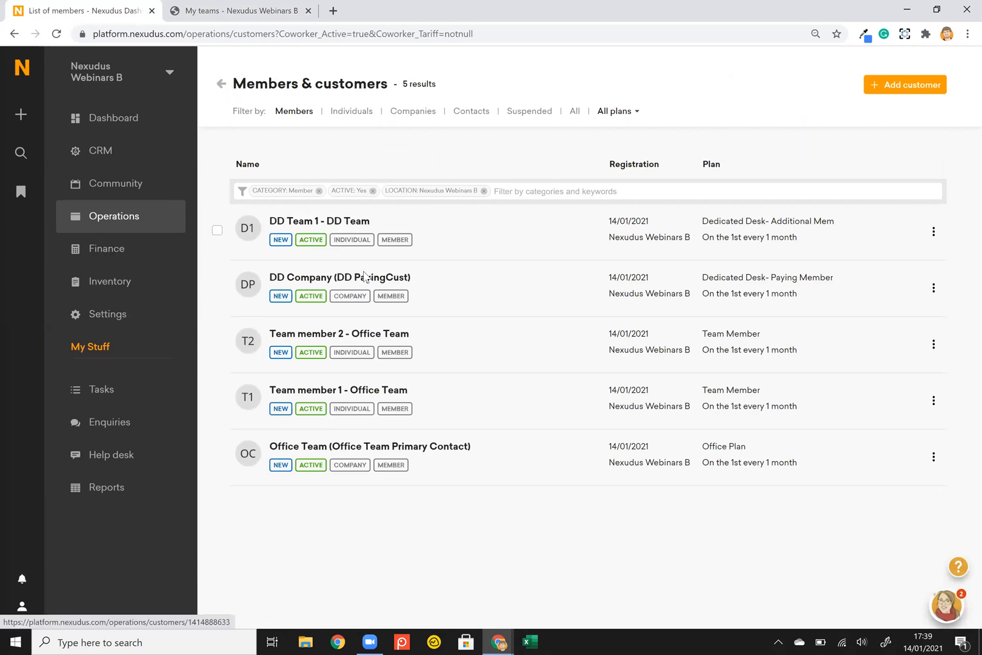
Try adding an invoice on DD Team 1, then switch to DD PayingCust's customer account instead.
{"action": "left_click", "coordinate": [332, 223]}
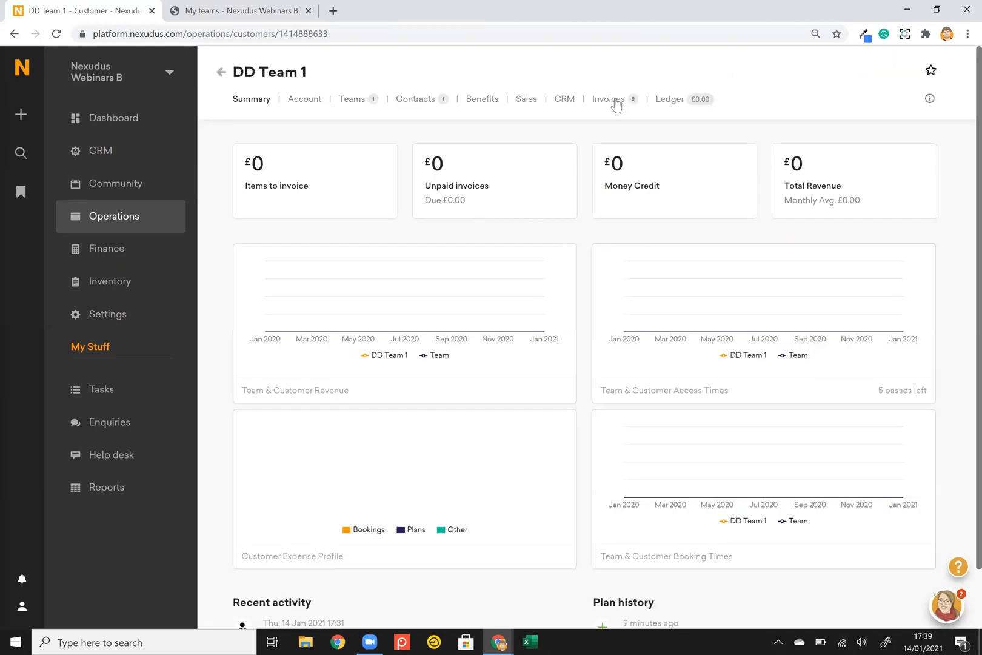
{"action": "left_click", "coordinate": [613, 101]}
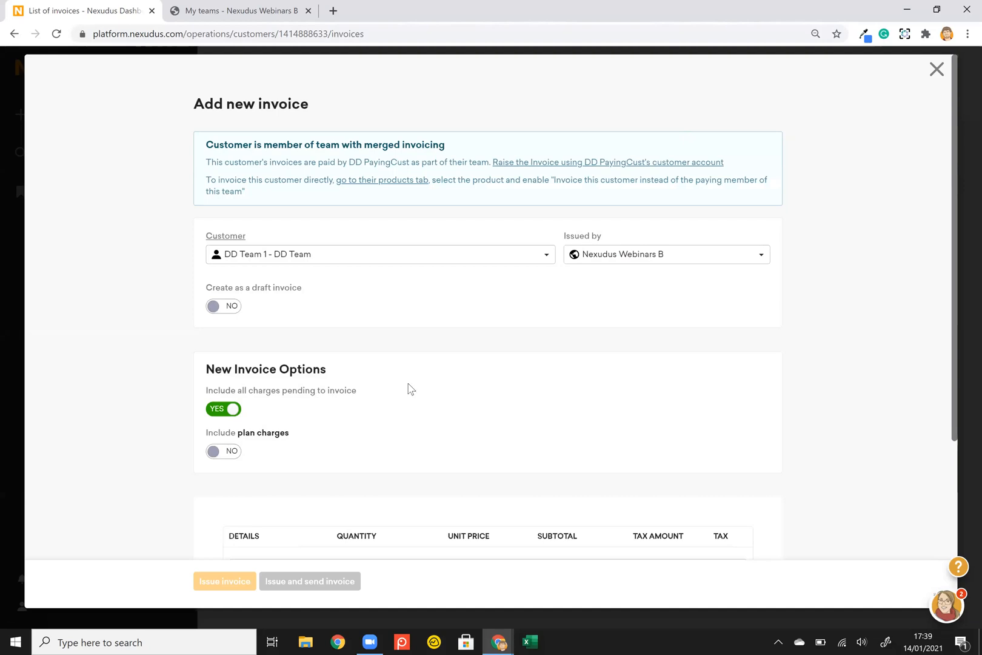
{"action": "left_click", "coordinate": [587, 162]}
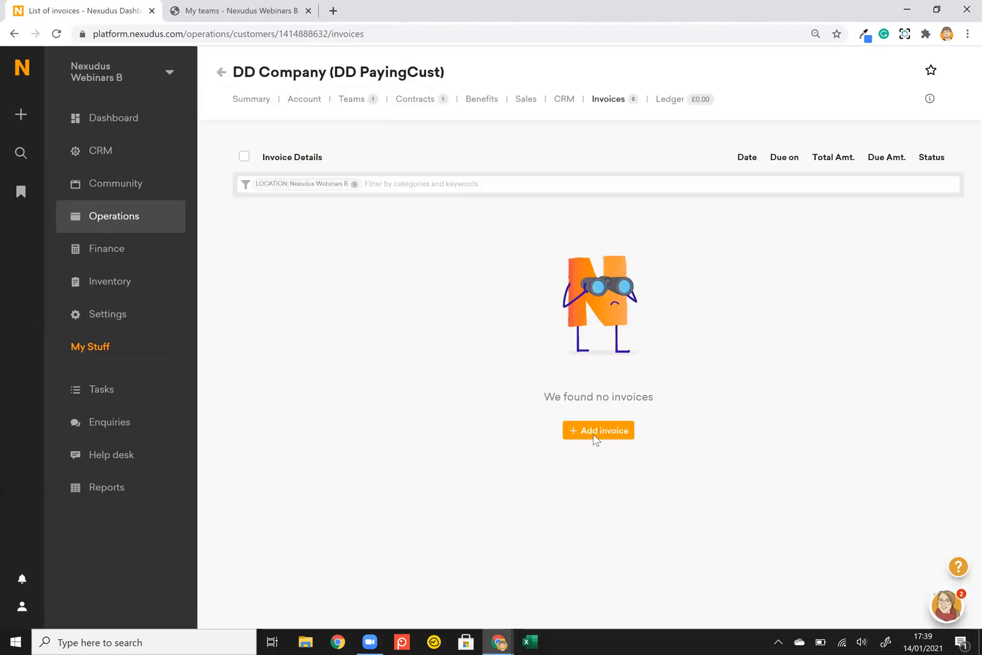
{"action": "left_click", "coordinate": [594, 438]}
{"action": "left_click", "coordinate": [231, 367]}
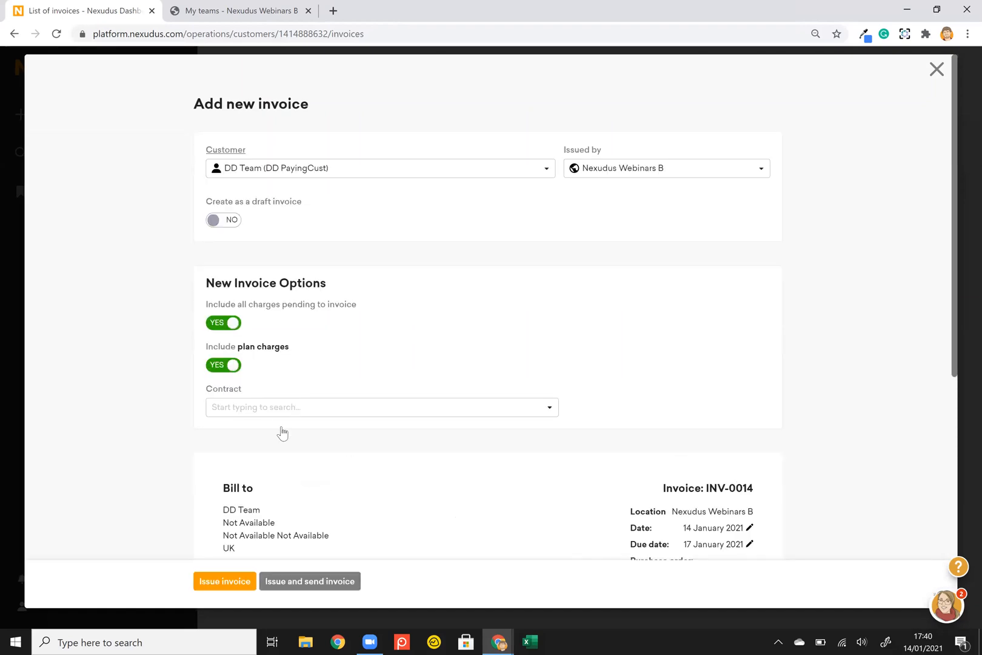
{"action": "left_click", "coordinate": [285, 410]}
{"action": "left_click", "coordinate": [316, 430]}
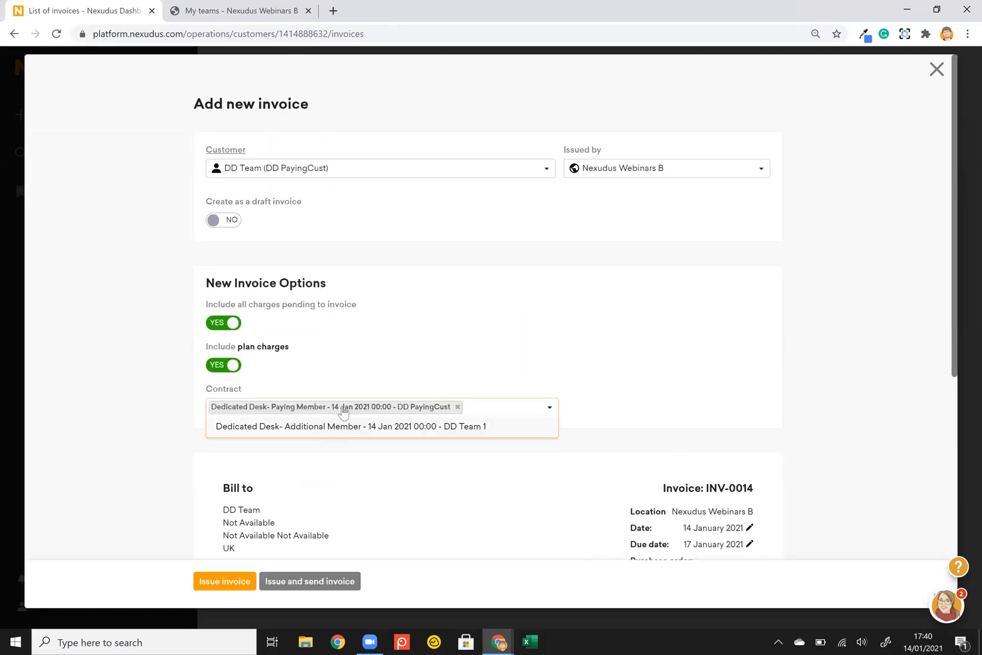
{"action": "left_click", "coordinate": [214, 425]}
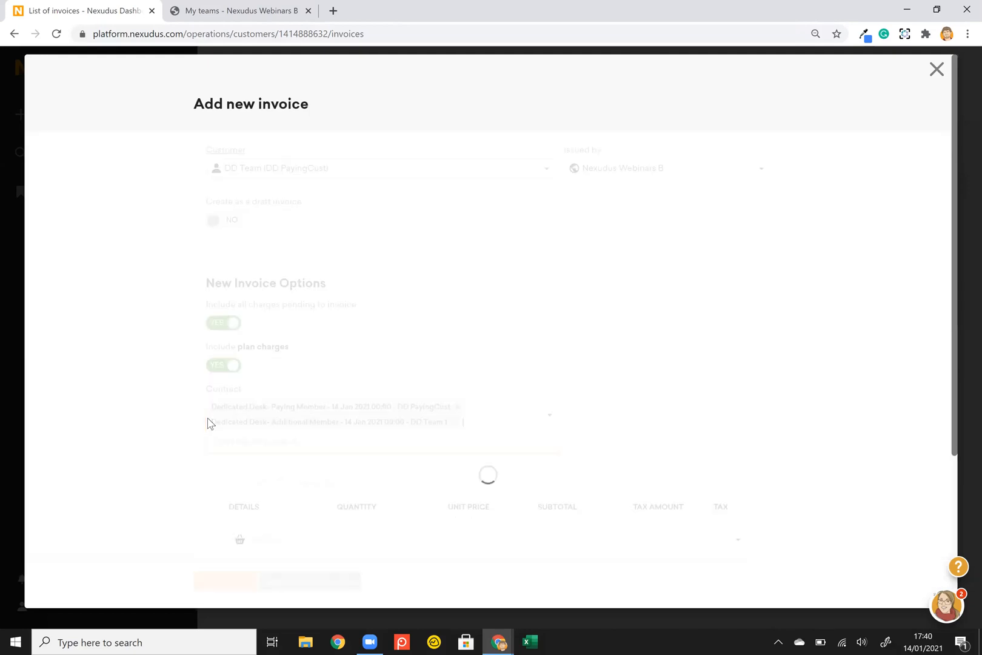
{"action": "scroll", "coordinate": [207, 417], "scroll_direction": "down", "scroll_amount": 5}
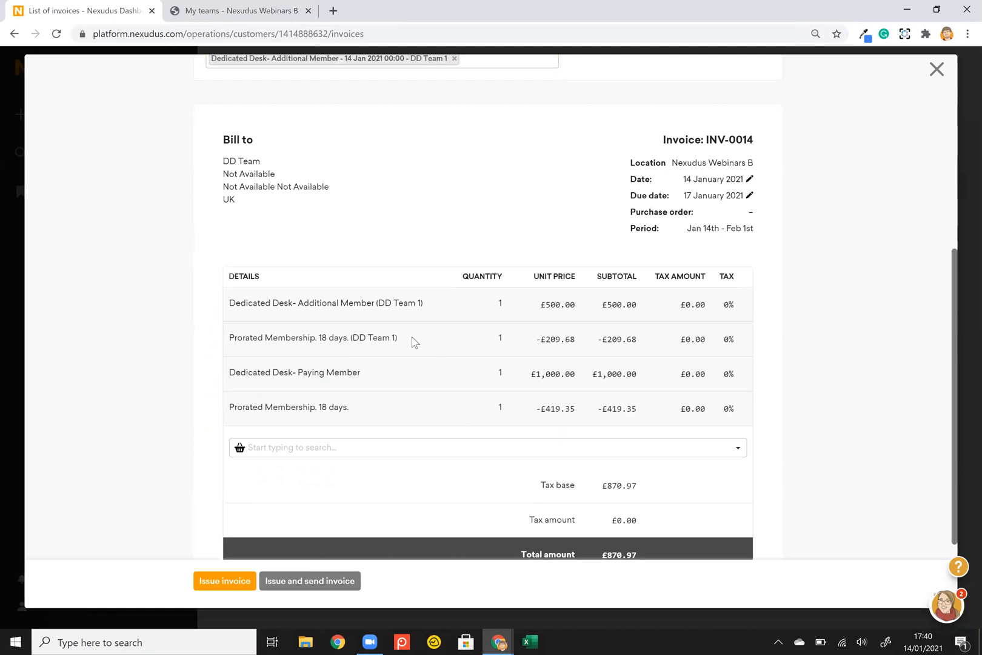
{"action": "triple_click", "coordinate": [231, 371]}
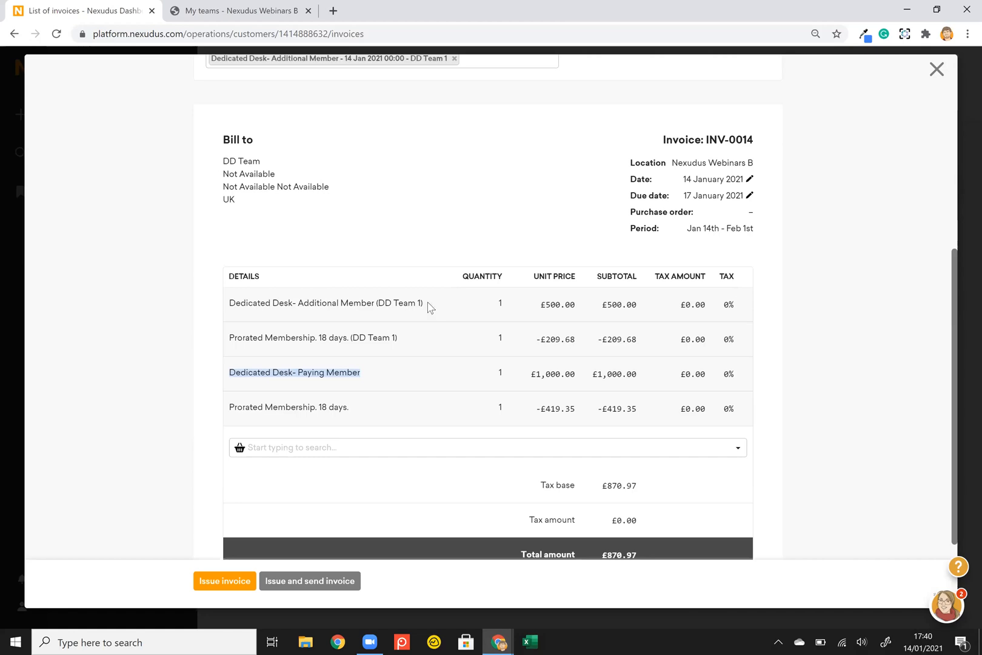
{"action": "left_click_drag", "start_coordinate": [423, 303], "coordinate": [310, 291]}
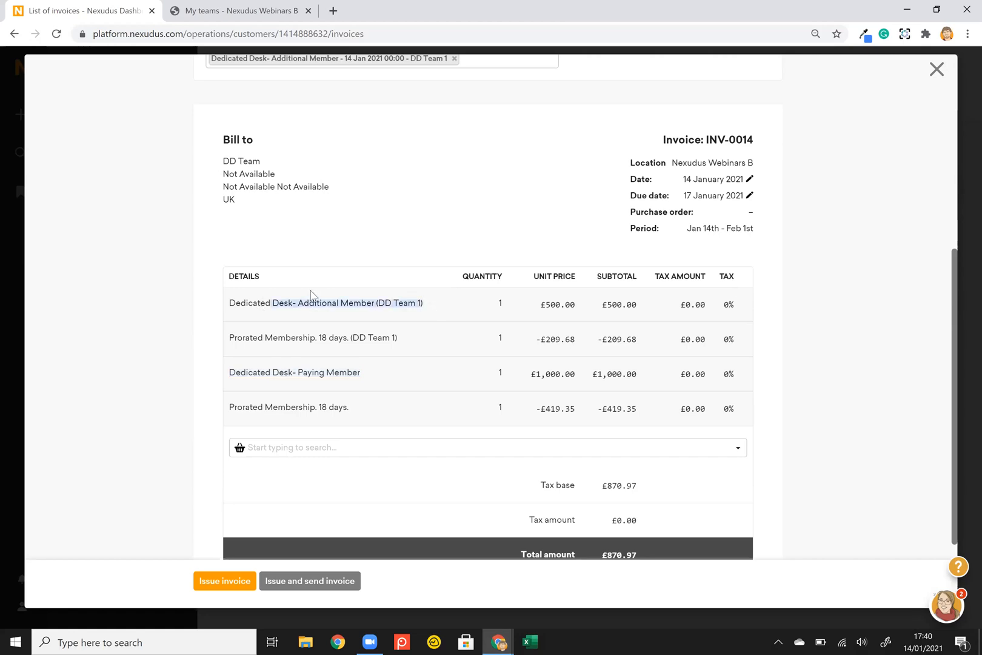
{"action": "left_click_drag", "start_coordinate": [540, 304], "coordinate": [575, 305]}
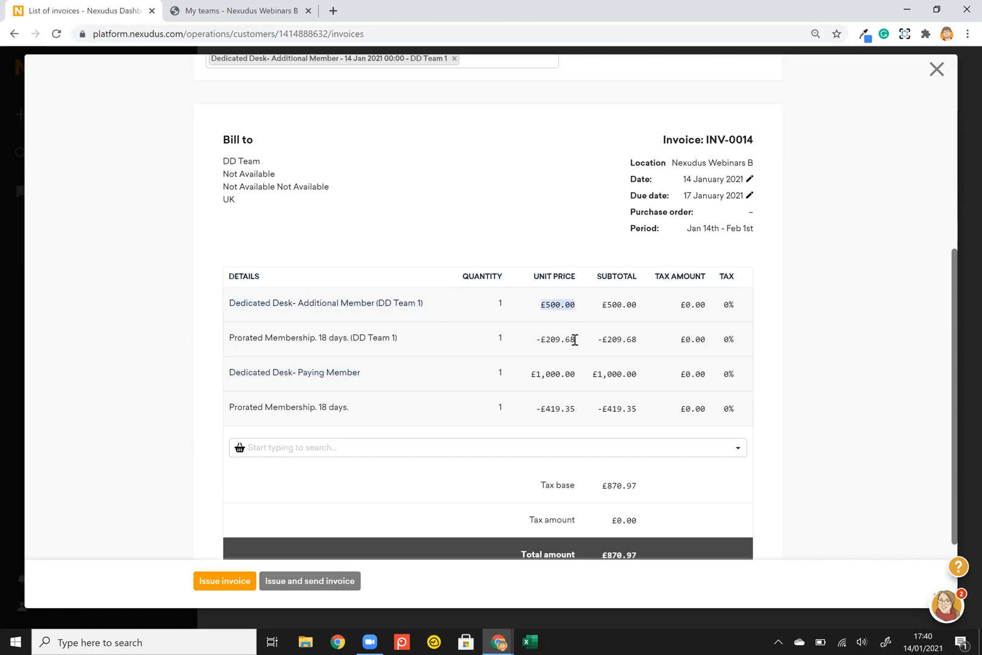
{"action": "left_click", "coordinate": [534, 341]}
{"action": "left_click_drag", "start_coordinate": [535, 412], "coordinate": [564, 409]}
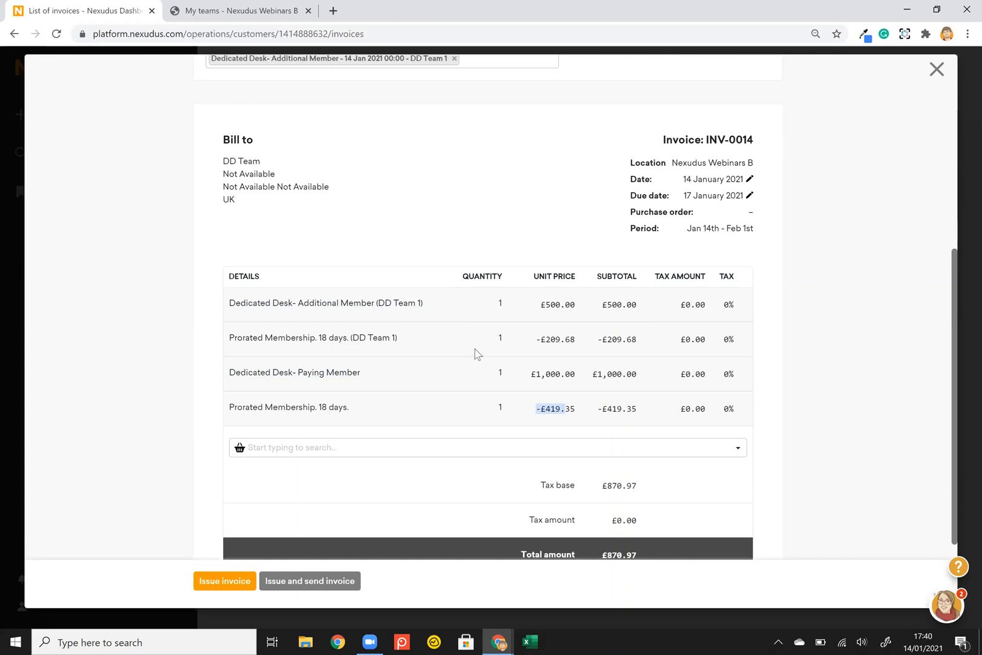
{"action": "left_click", "coordinate": [372, 371]}
{"action": "left_click_drag", "start_coordinate": [420, 304], "coordinate": [378, 302]}
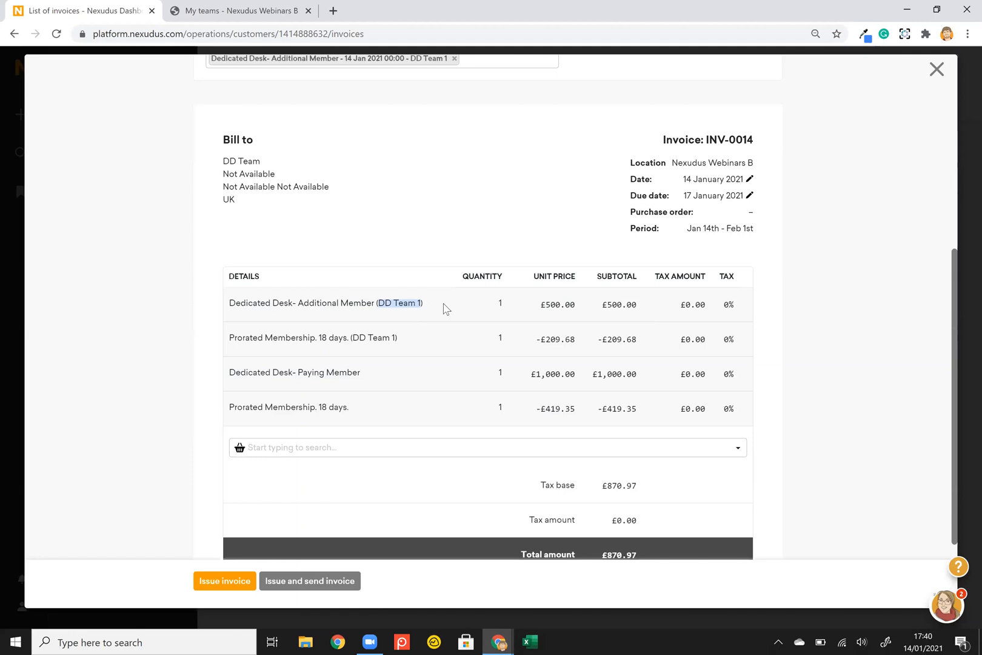
{"action": "scroll", "coordinate": [446, 309], "scroll_direction": "up", "scroll_amount": 1}
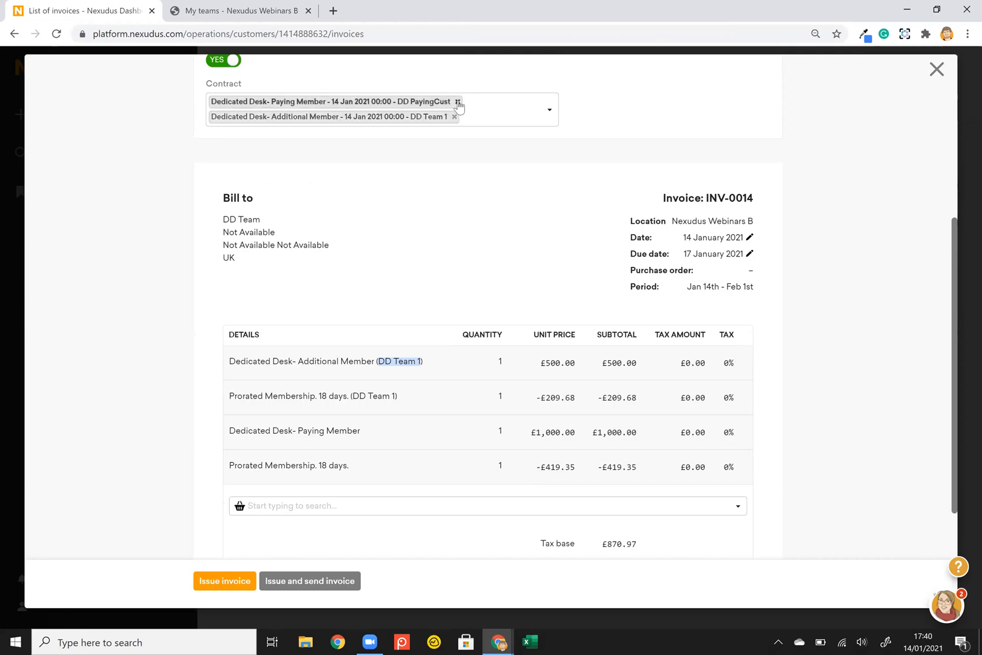
Remove and re-add the Paying Member contract on INV-0014, preview it, and close it unissued.
{"action": "left_click", "coordinate": [458, 102]}
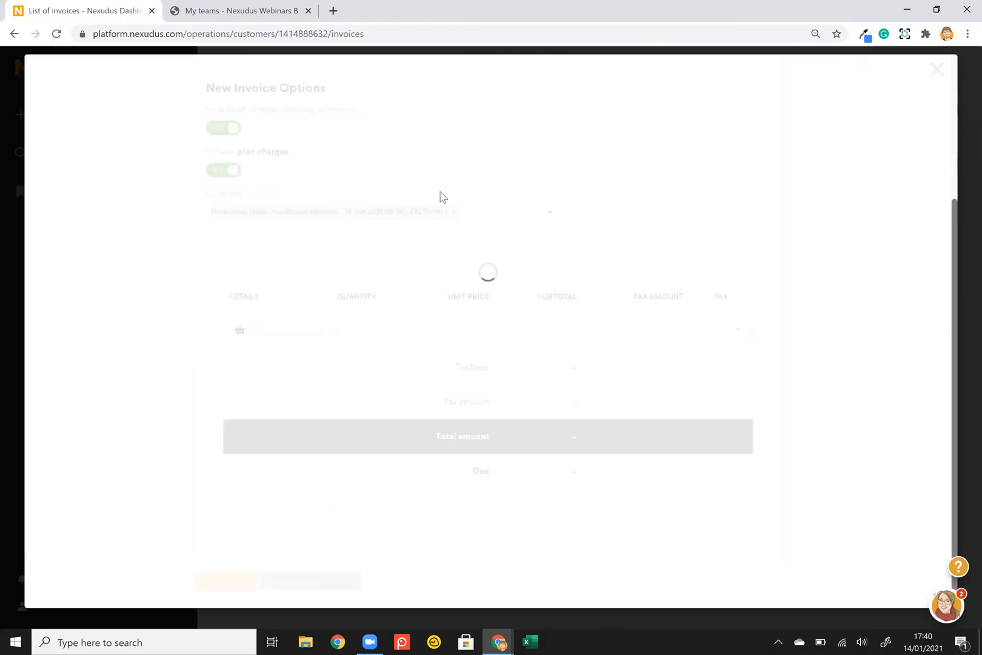
{"action": "left_click", "coordinate": [483, 102]}
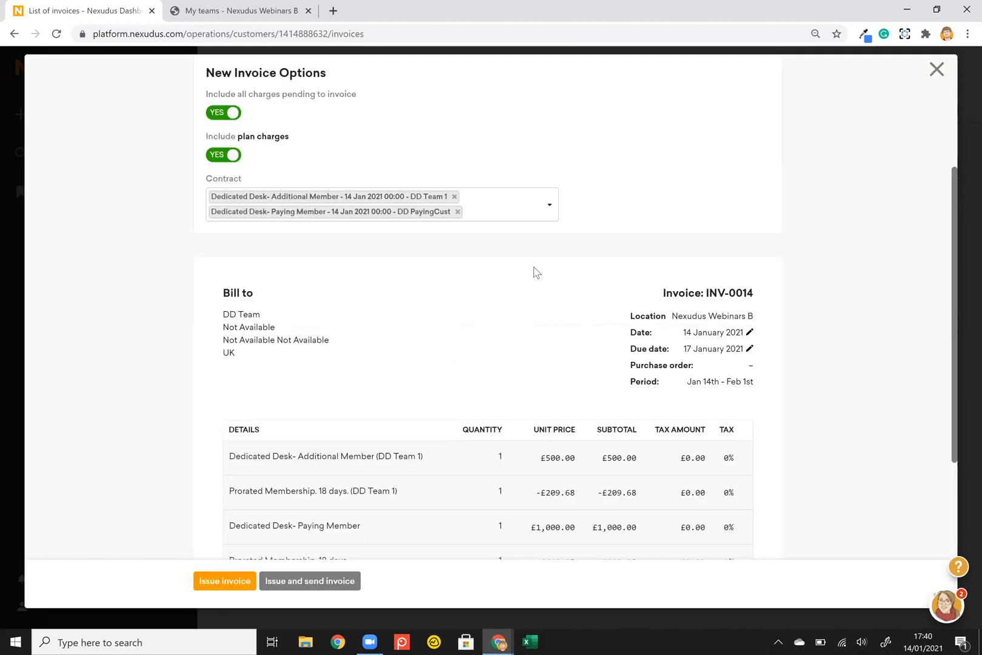
{"action": "scroll", "coordinate": [539, 251], "scroll_direction": "down", "scroll_amount": 1}
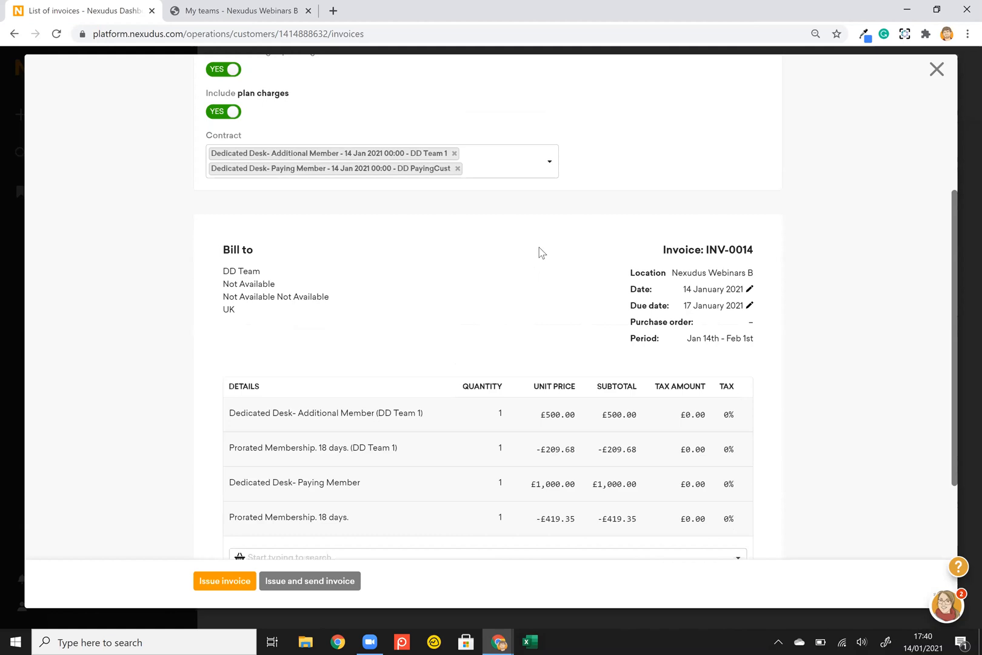
{"action": "scroll", "coordinate": [669, 316], "scroll_direction": "down", "scroll_amount": 1}
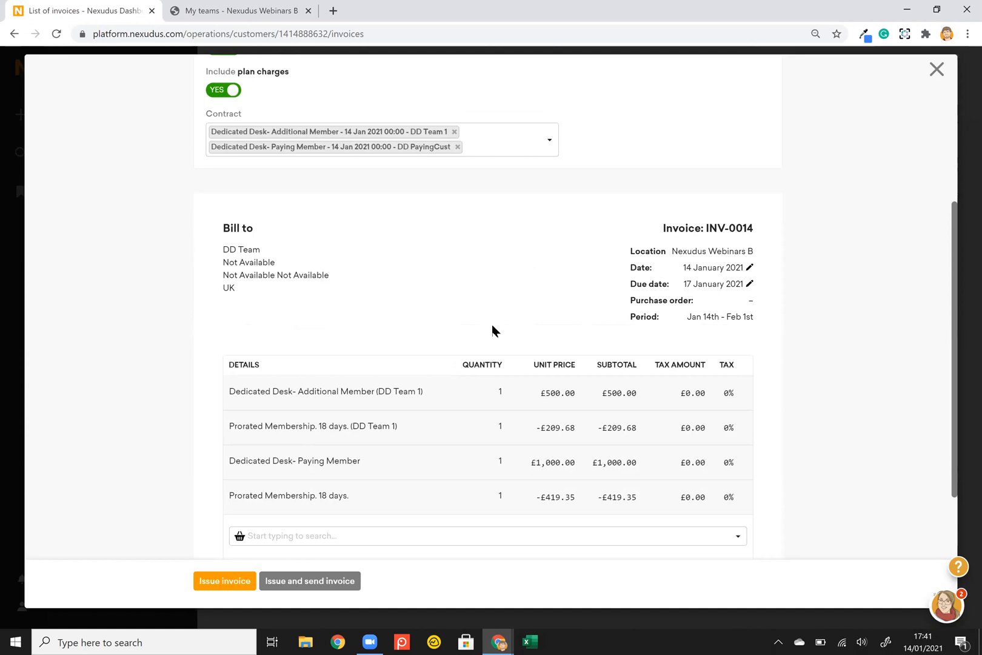
{"action": "scroll", "coordinate": [361, 400], "scroll_direction": "down", "scroll_amount": 1}
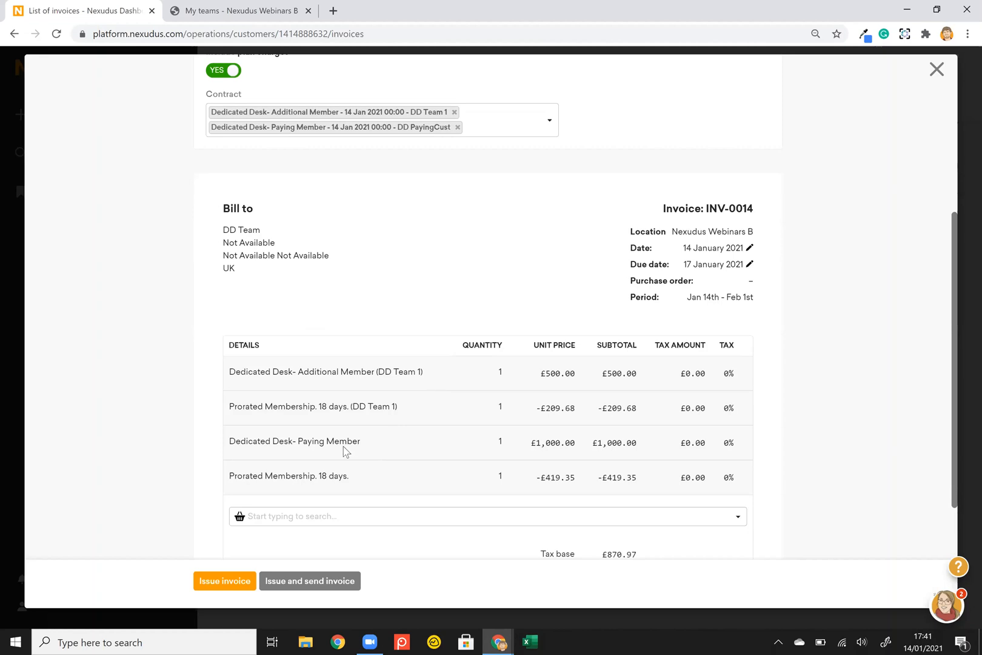
{"action": "left_click", "coordinate": [935, 70]}
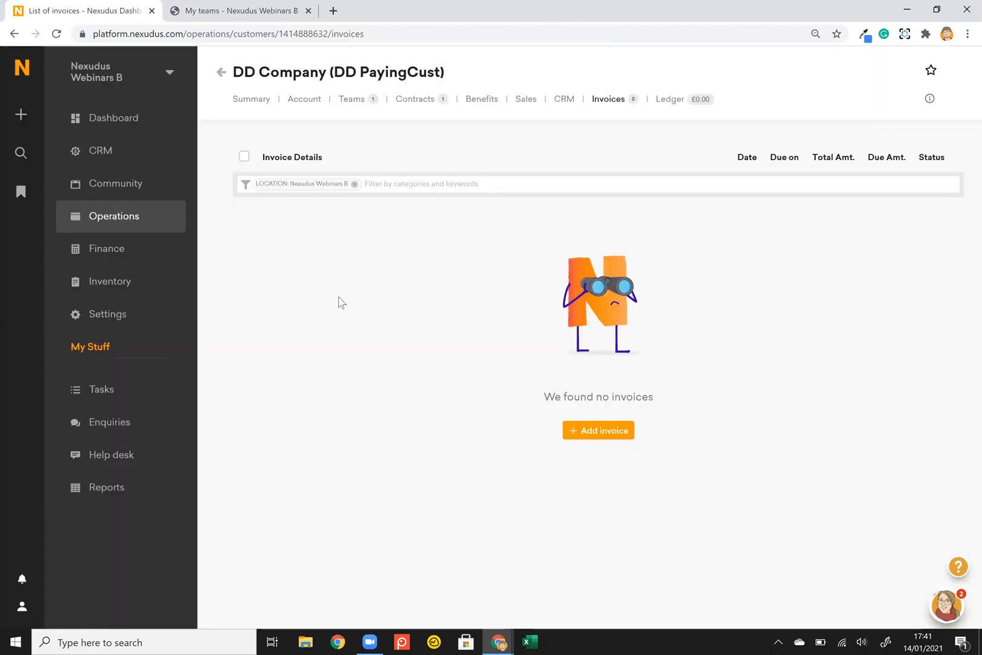
Show the Events module's Invoice event buyer setting and its info tip, then go to Operations.
{"action": "left_click", "coordinate": [115, 316]}
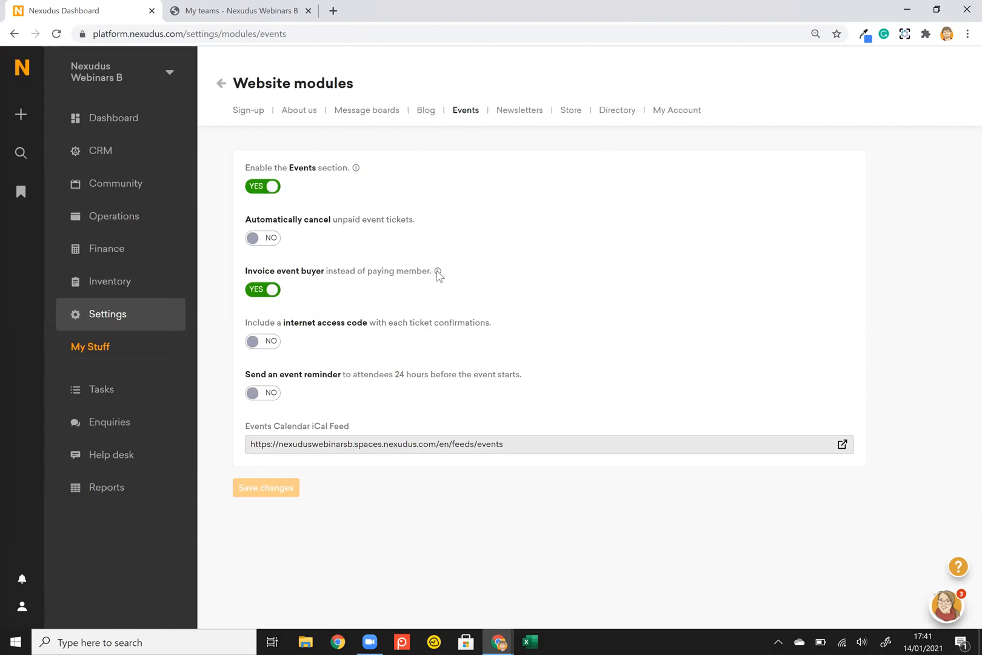
{"action": "mouse_move", "coordinate": [437, 272]}
{"action": "left_click", "coordinate": [129, 218]}
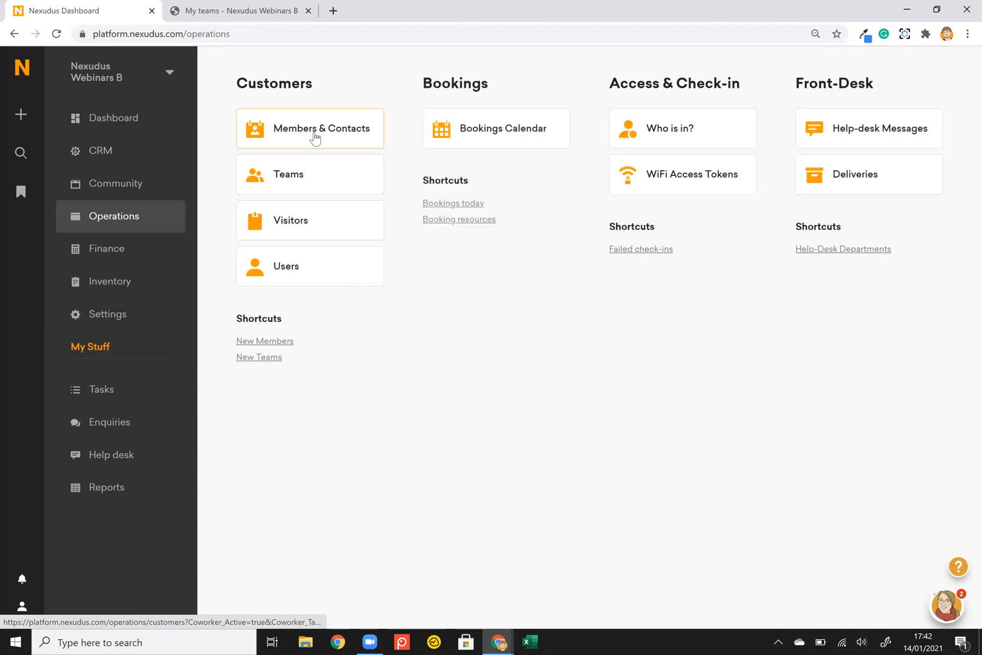
Start adding a product from DD Team 1's Sales tab, then switch to the Team Invoicing slide.
{"action": "left_click", "coordinate": [313, 134]}
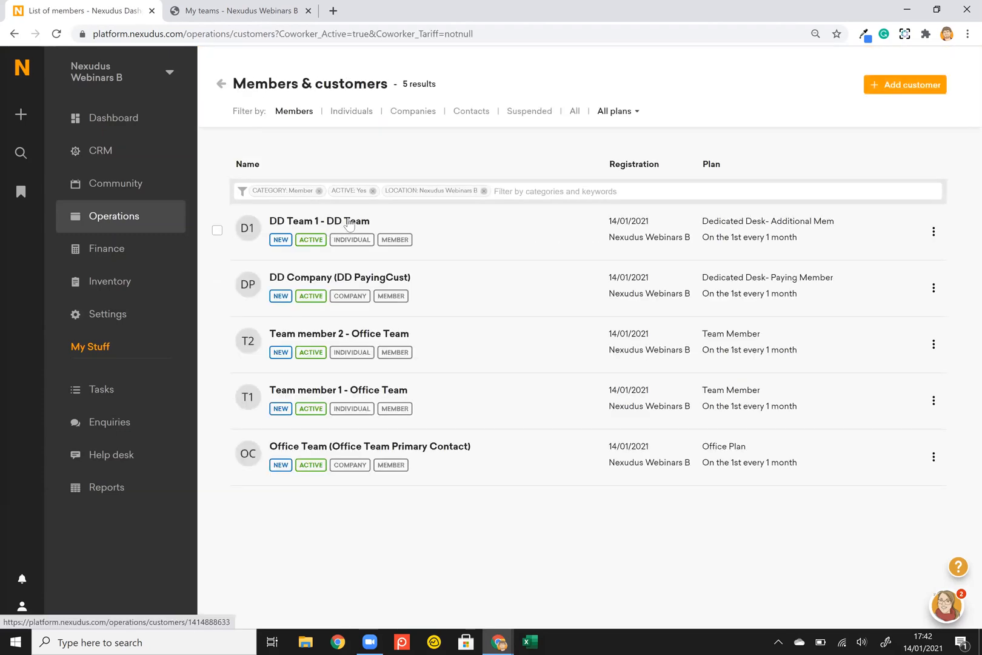
{"action": "left_click", "coordinate": [349, 223]}
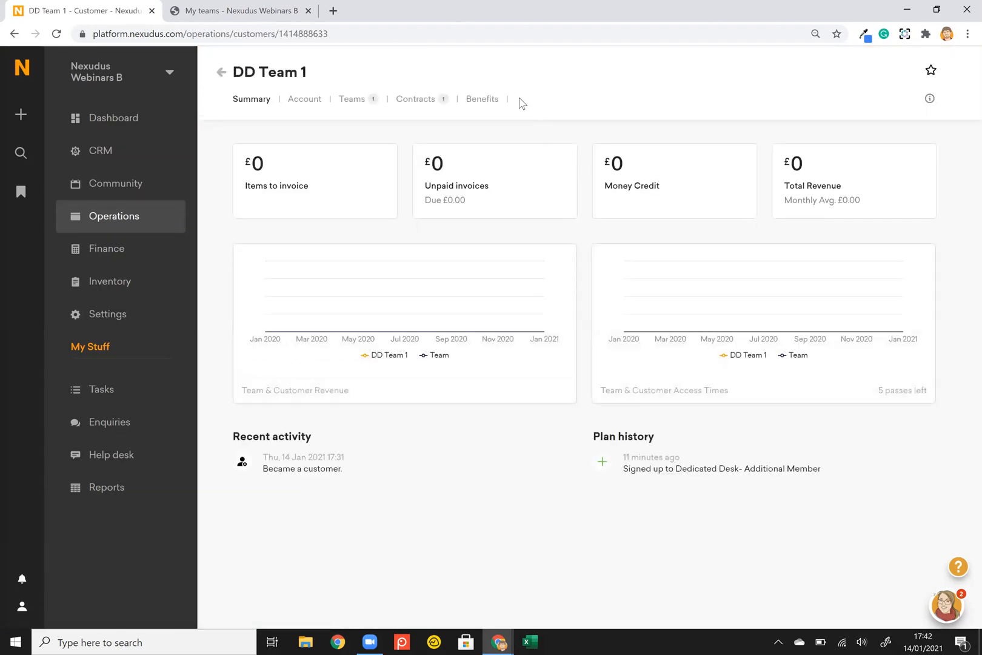
{"action": "left_click", "coordinate": [526, 100]}
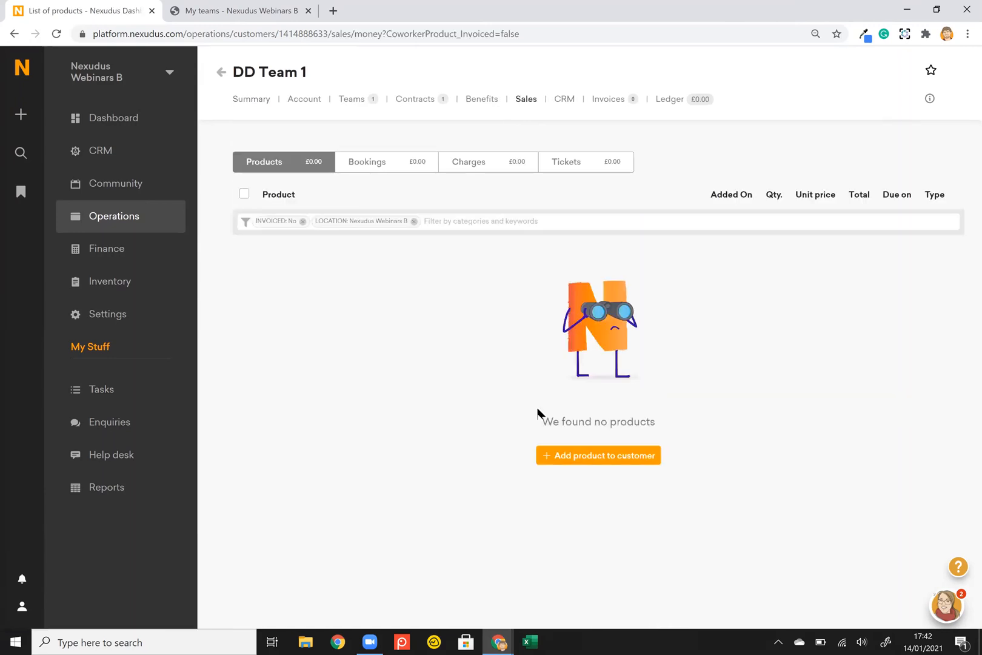
{"action": "left_click", "coordinate": [570, 458]}
{"action": "key", "text": "alt+Tab"}
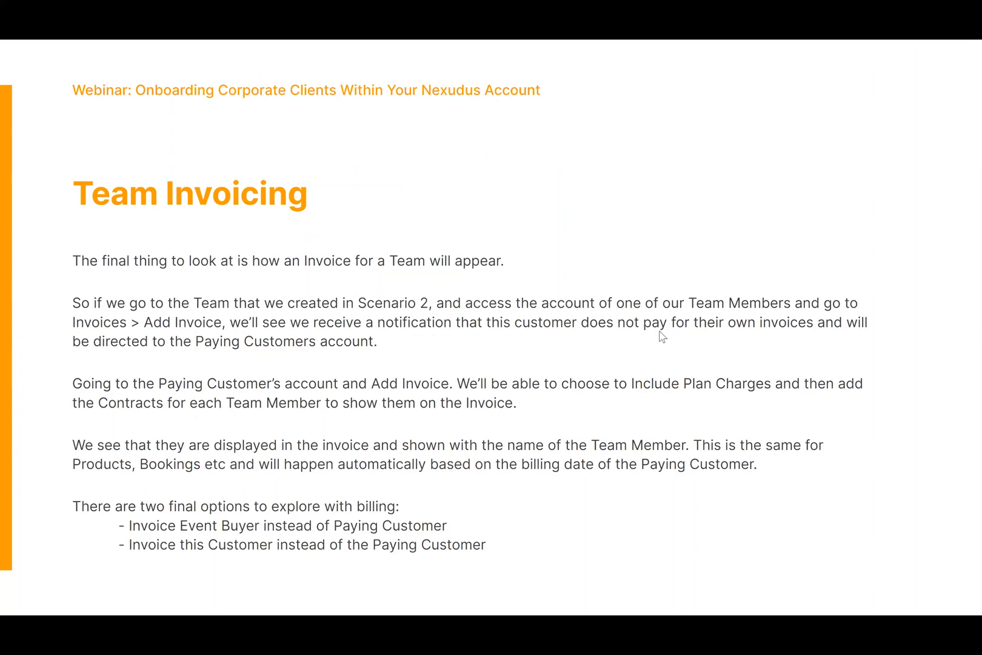
Move to the closing Q&A slide with Nexudus support contact details and bring up the Windows taskbar.
{"action": "key", "text": "Right"}
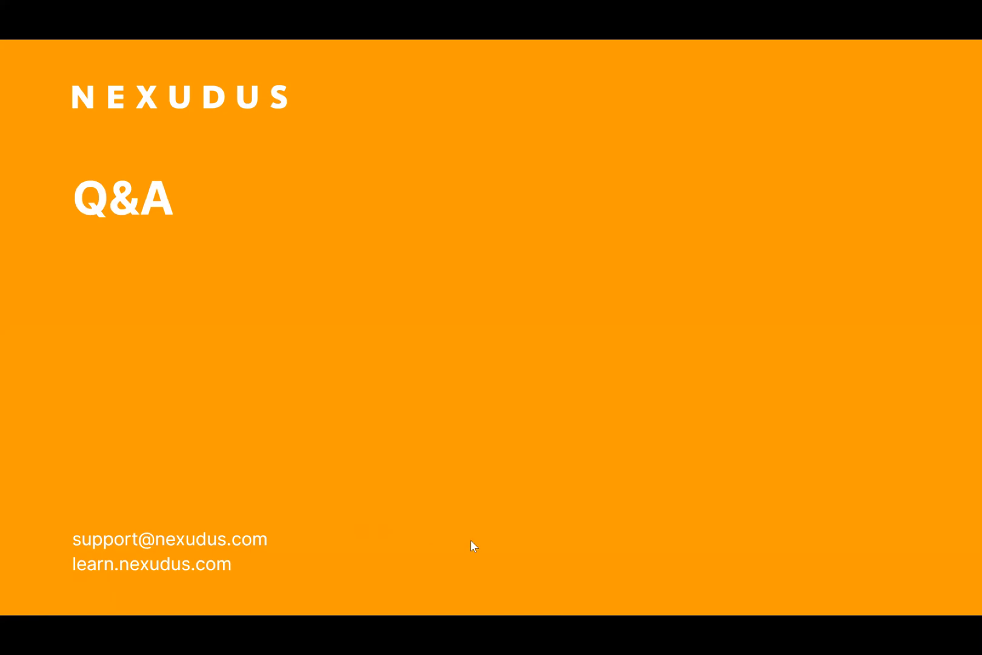
{"action": "mouse_move", "coordinate": [454, 574]}
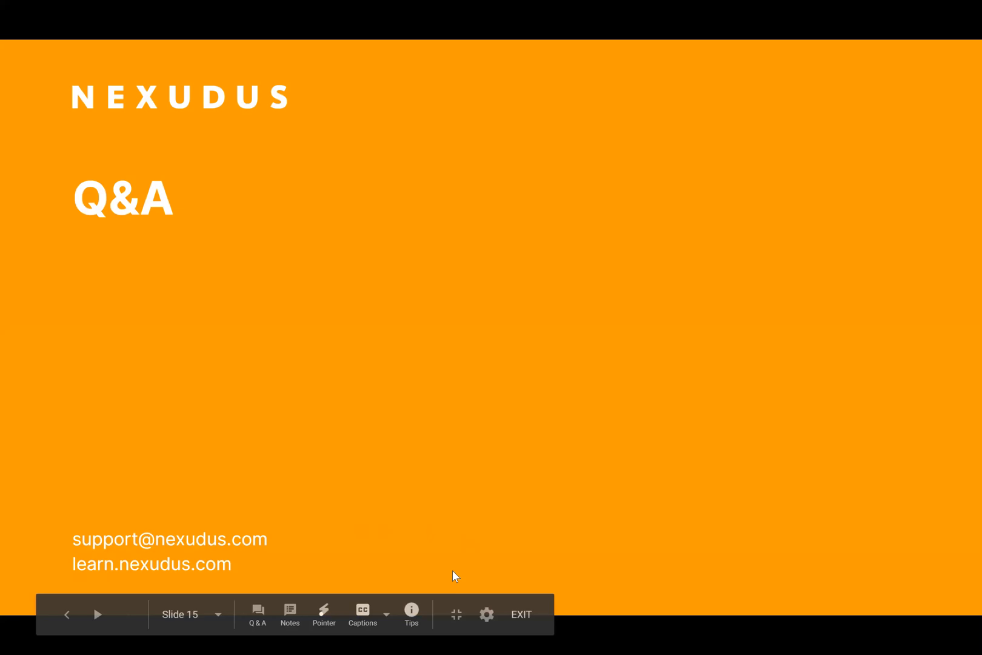
{"action": "key", "text": "super"}
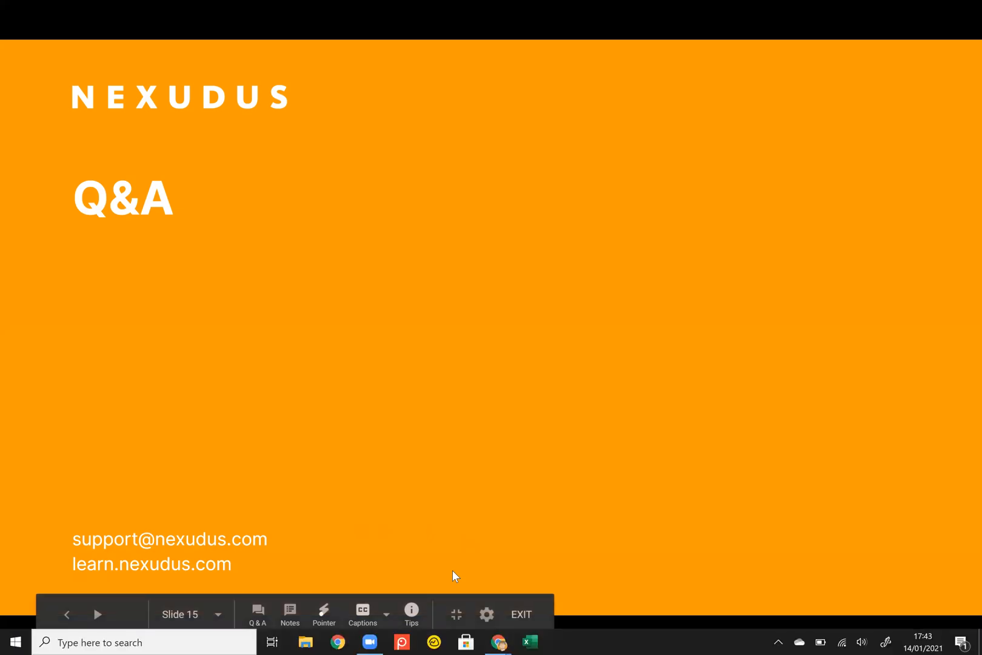